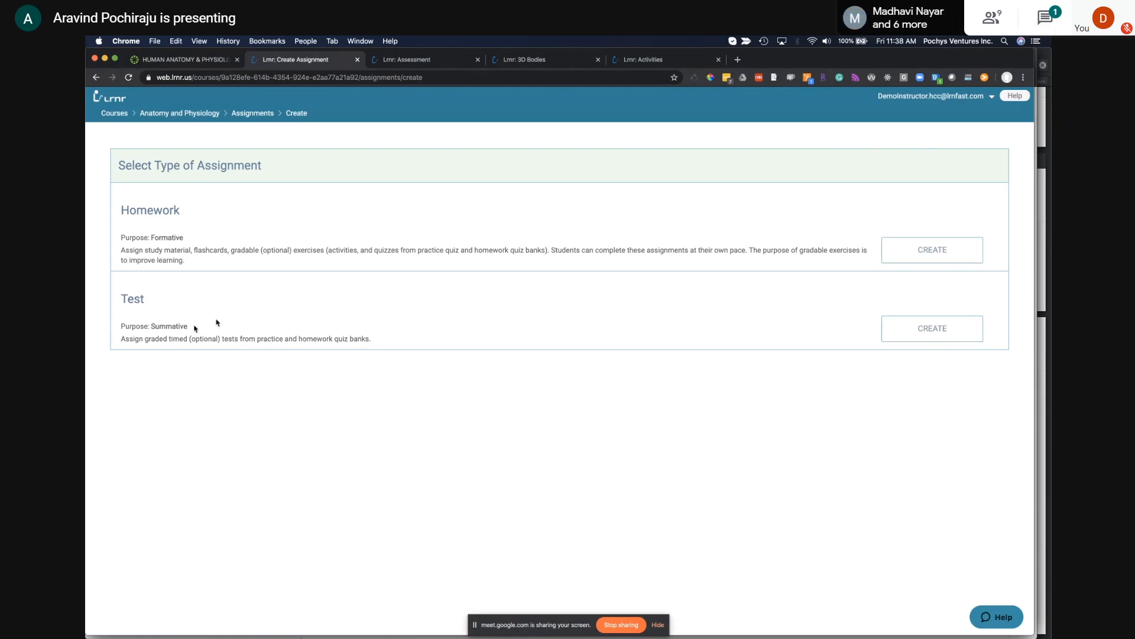
Step: Create a homework assignment and name it "Week 2"
left_click(928, 251)
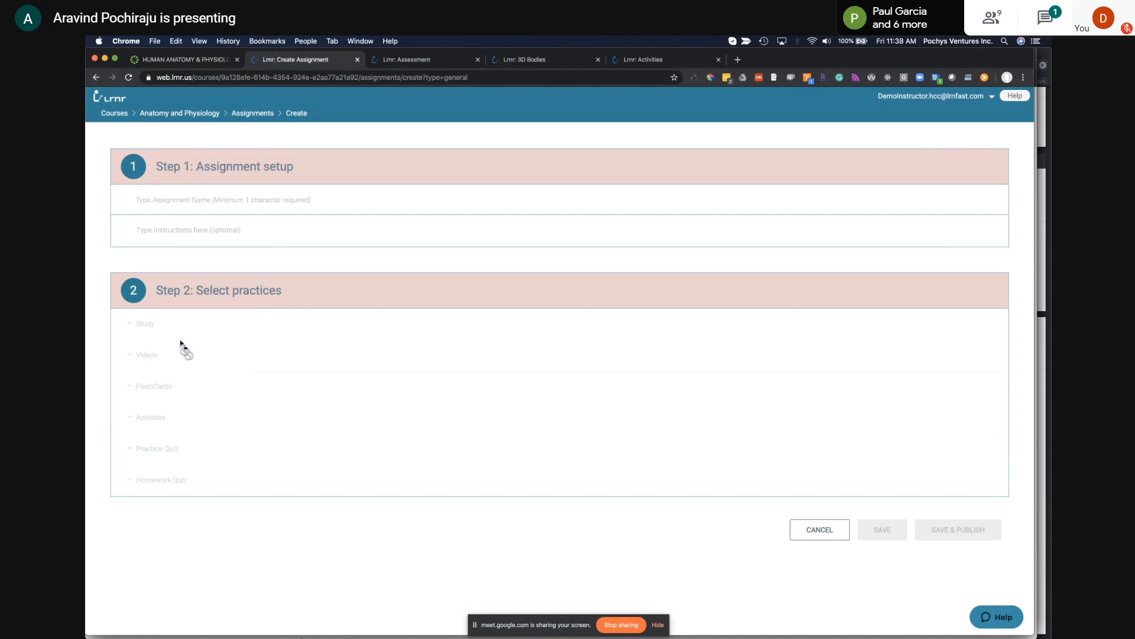
left_click(166, 198)
type("Week")
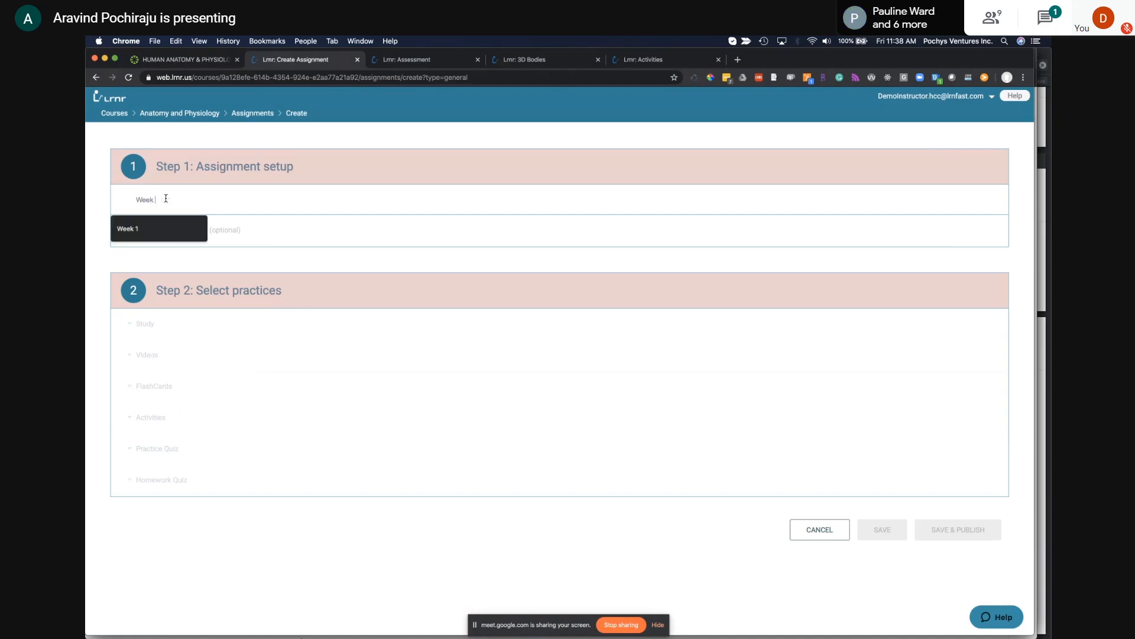
type(" 1")
key("BackSpace")
type("2")
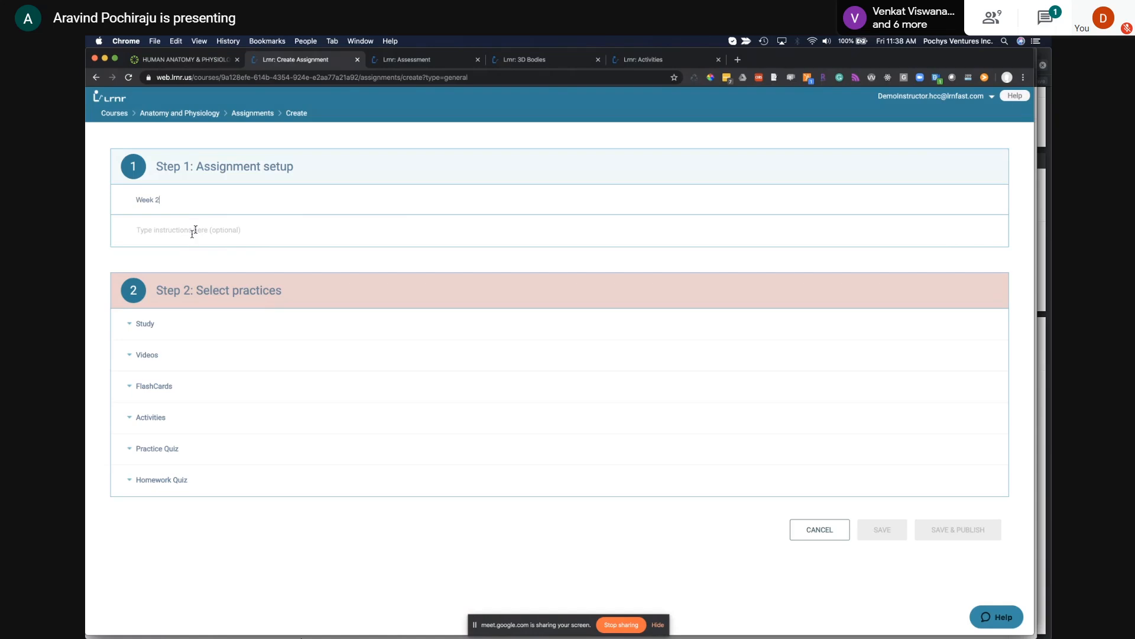
Step: Add the Axial Skeleton study sections Divisions of the Skeletal System, The Skull and The Vertebral Column to the assignment
left_click(146, 327)
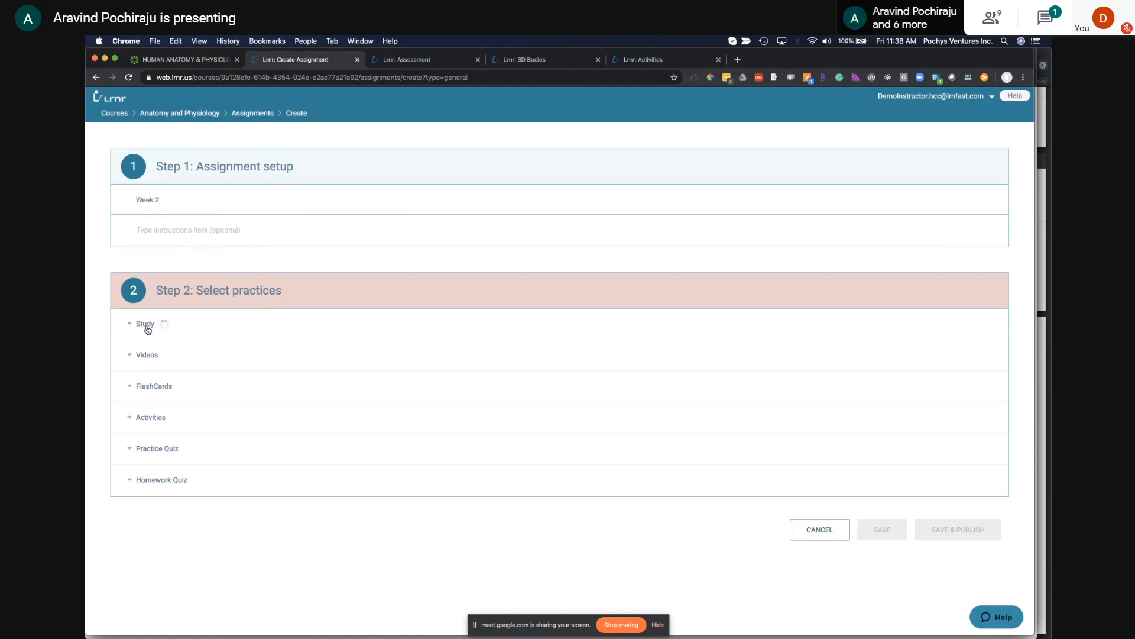
scroll(254, 489, "down", 10)
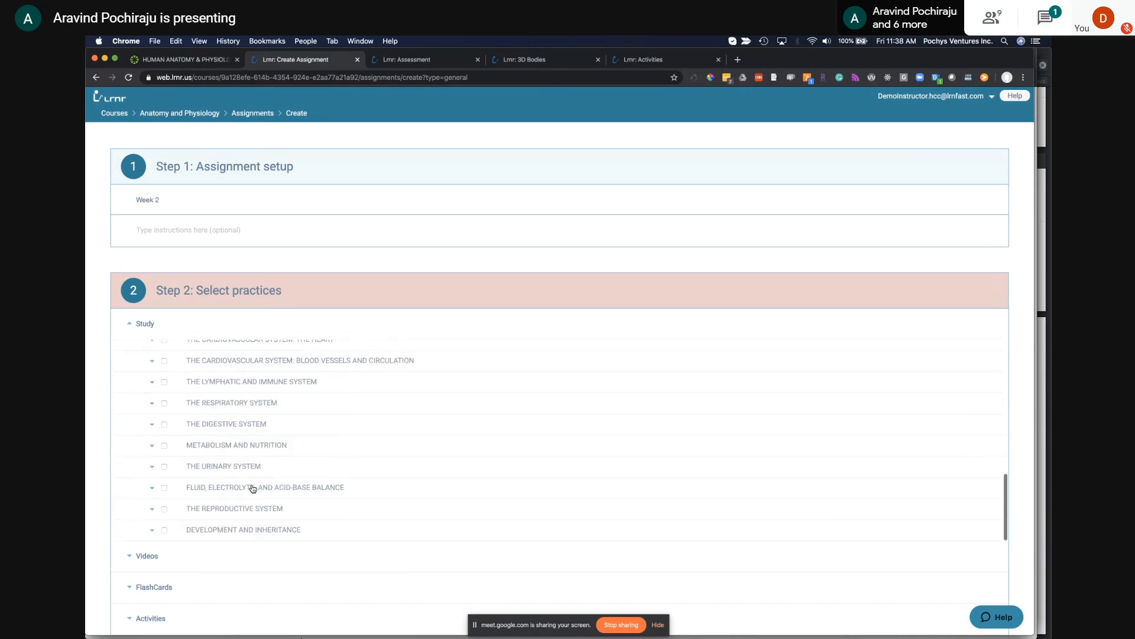
scroll(253, 488, "up", 10)
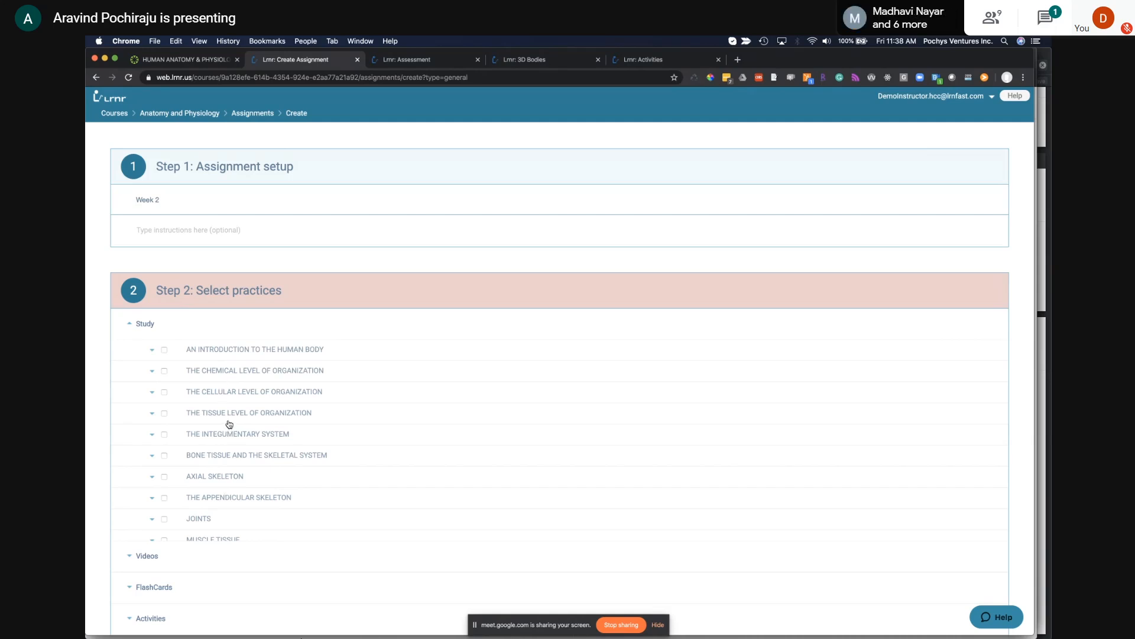
scroll(230, 424, "down", 2)
scroll(230, 424, "up", 2)
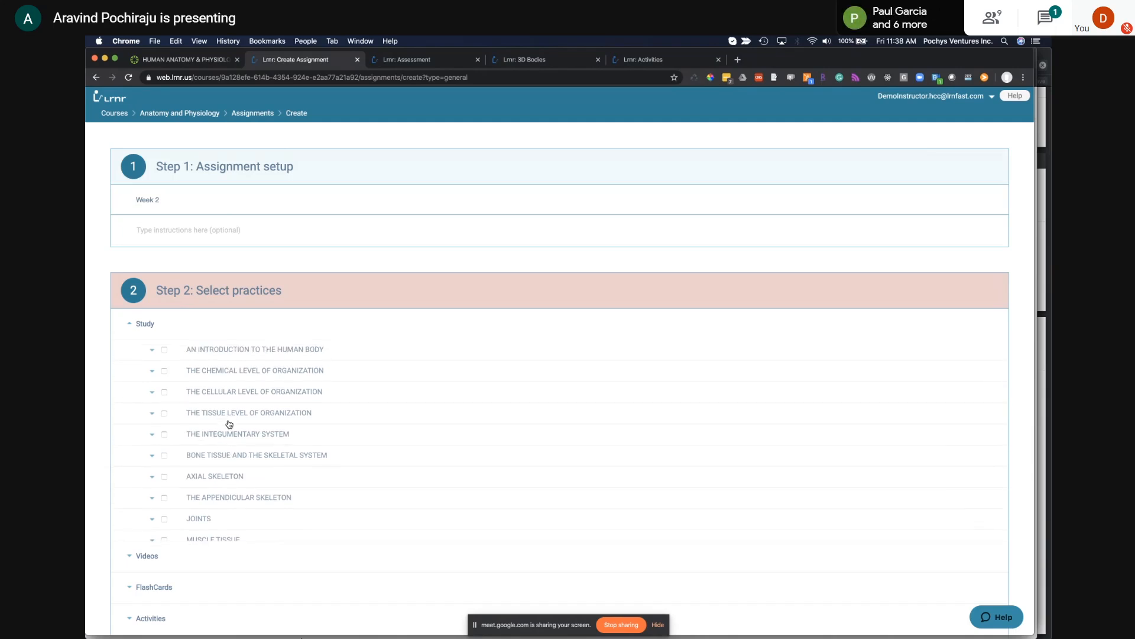
scroll(218, 479, "down", 2)
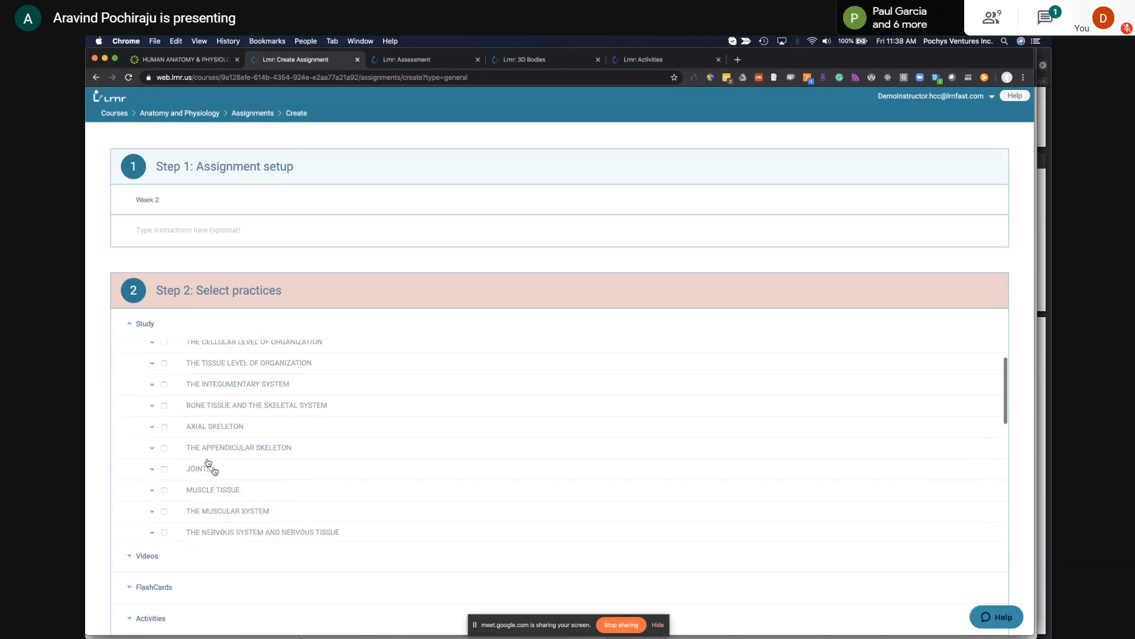
left_click(216, 427)
scroll(295, 439, "down", 3)
scroll(295, 438, "up", 1)
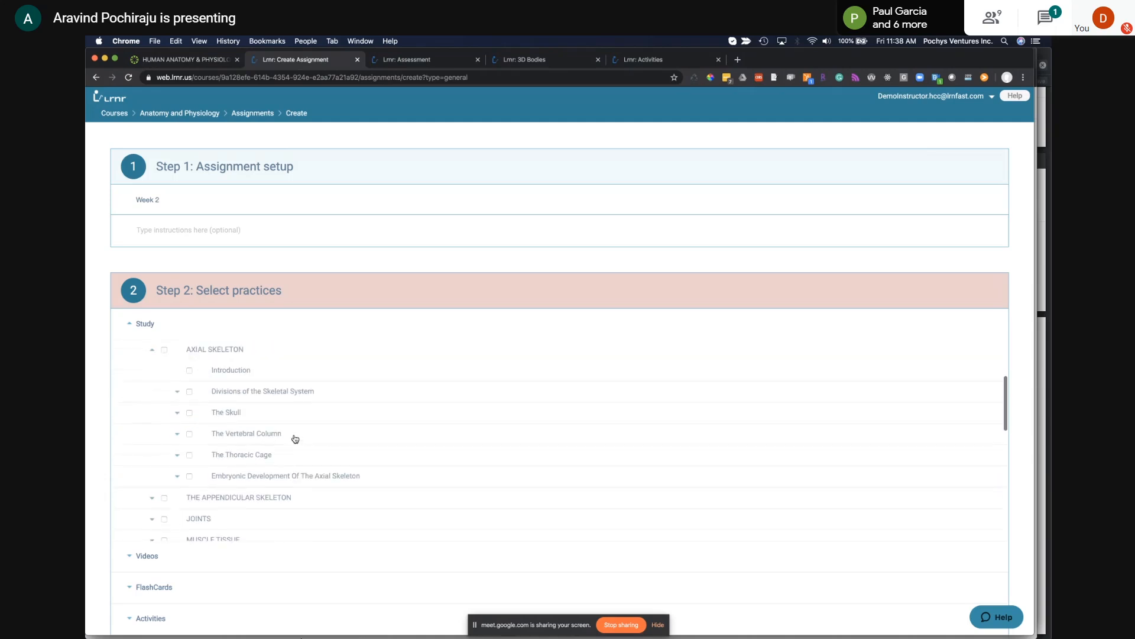
left_click(190, 396)
left_click(190, 418)
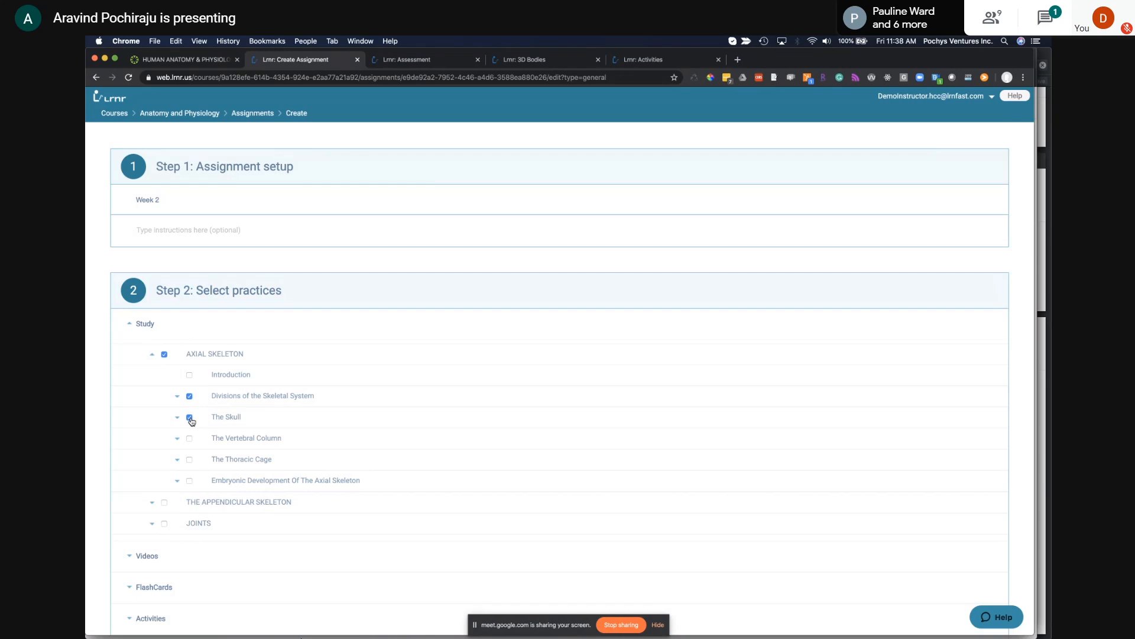
left_click(190, 439)
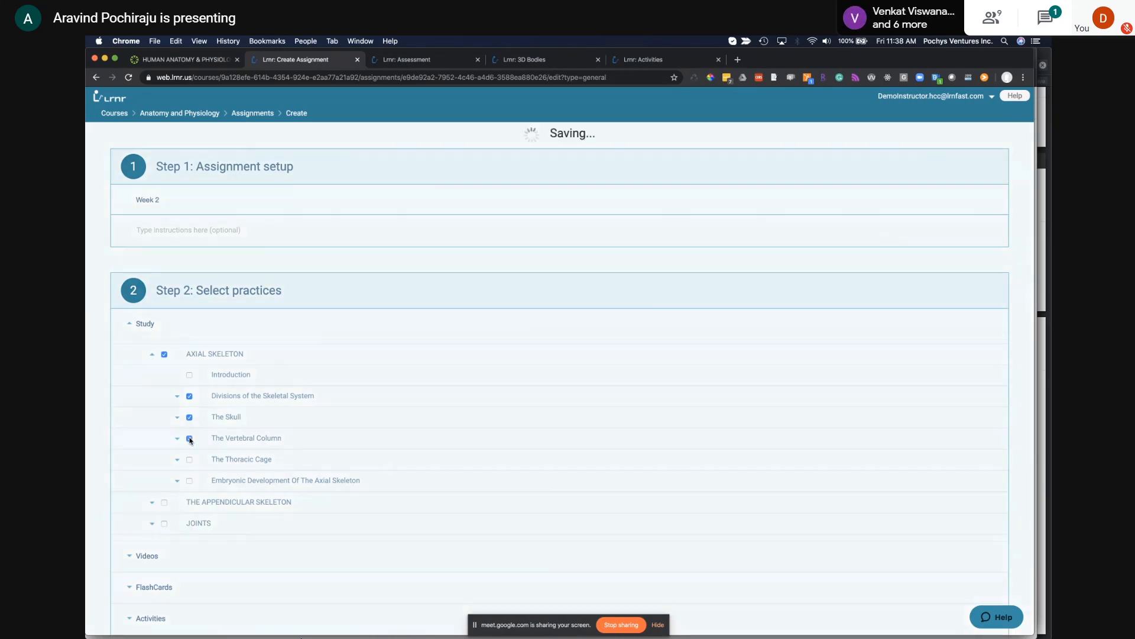
Step: Exclude the Intervertebral Disc and Ligaments of the Vertebral Column topics from the Vertebral Column study section, then collapse the study list
left_click(278, 438)
scroll(296, 437, "down", 5)
scroll(300, 439, "down", 2)
left_click(214, 490)
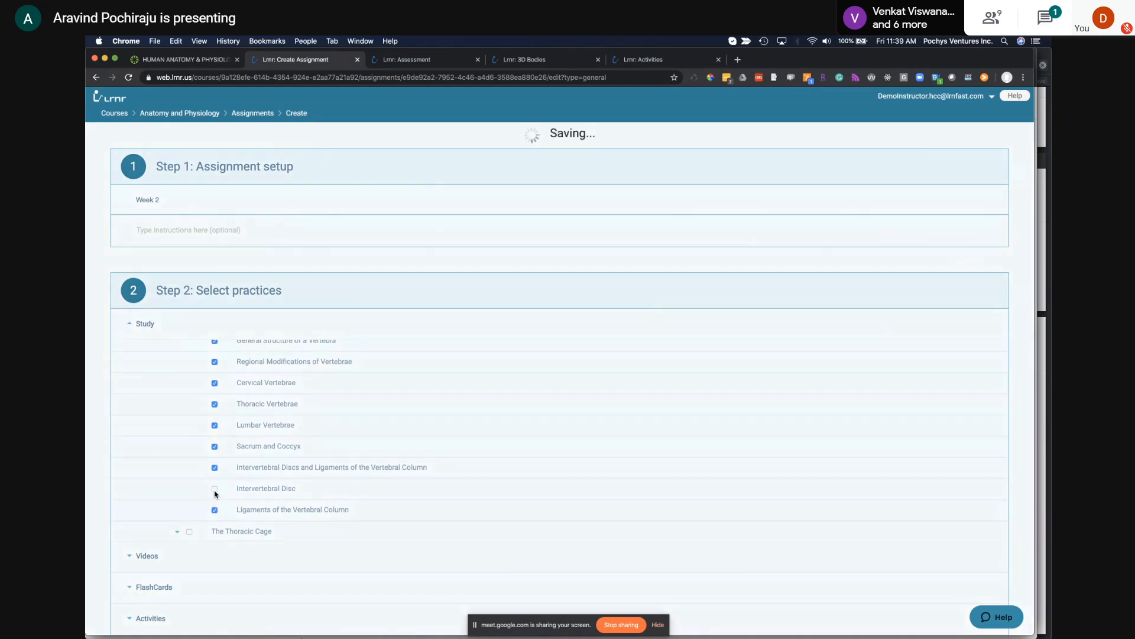
left_click(215, 509)
scroll(273, 438, "up", 5)
left_click(237, 474)
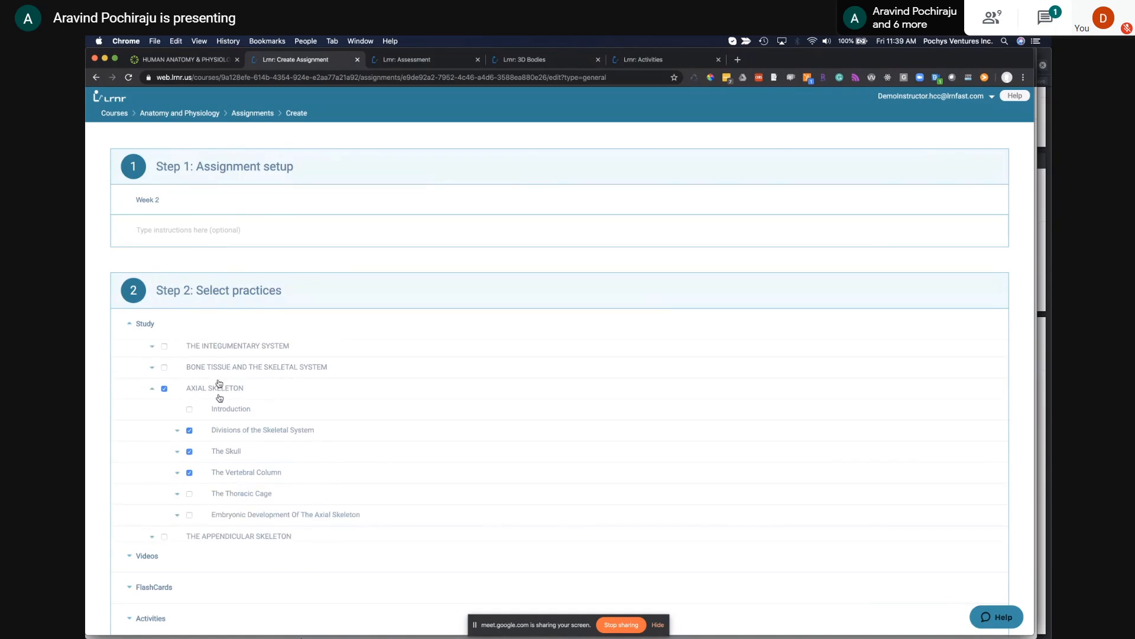
left_click(216, 388)
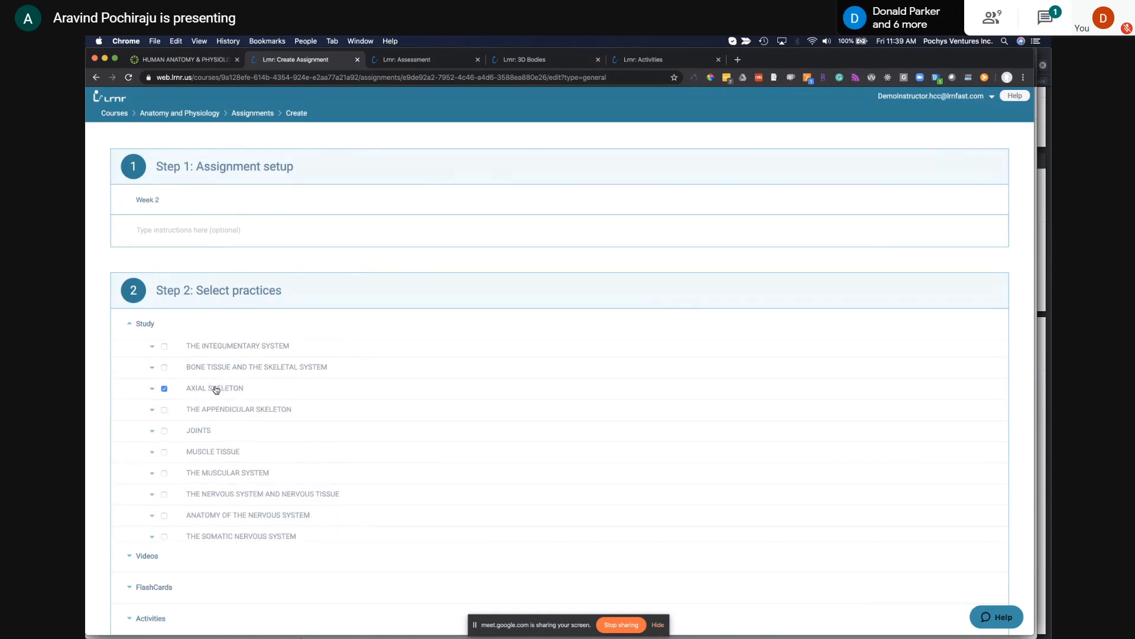
left_click(144, 324)
Step: Preview the Vertebrates video of the Axial Skeleton chapter, enlarge the preview, and close it
scroll(193, 395, "down", 1)
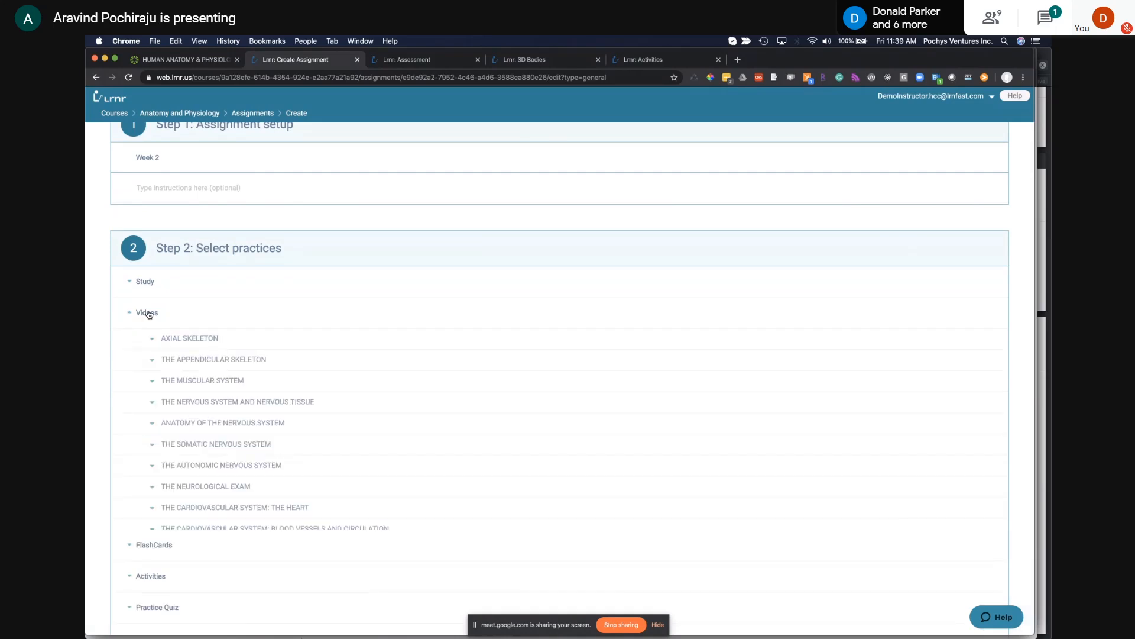
left_click(197, 340)
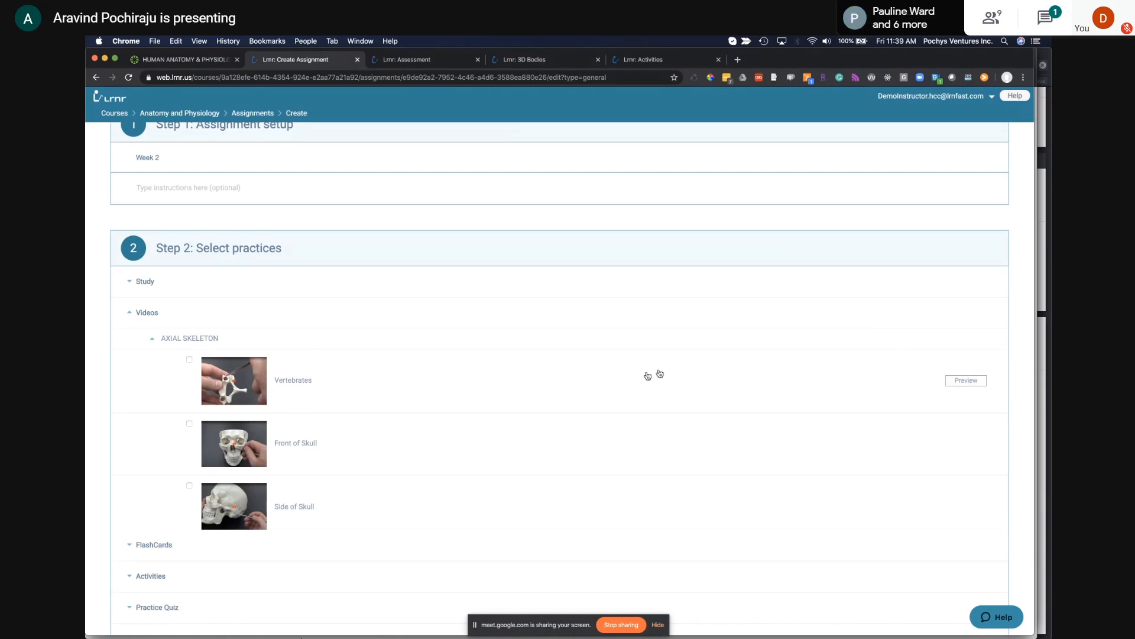
left_click(967, 382)
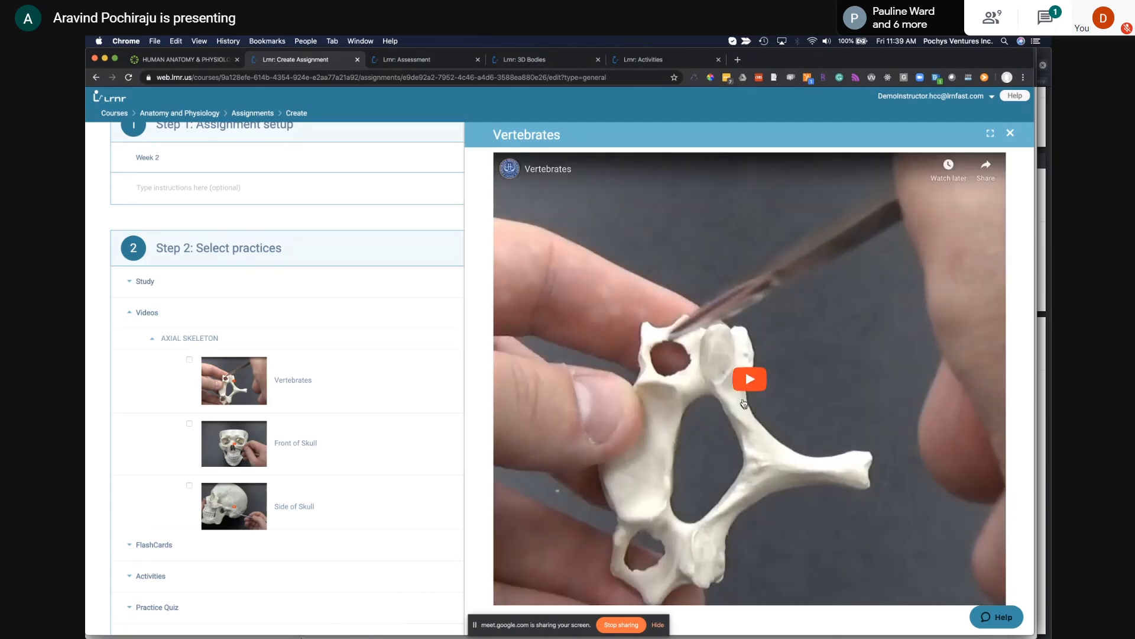
left_click(991, 135)
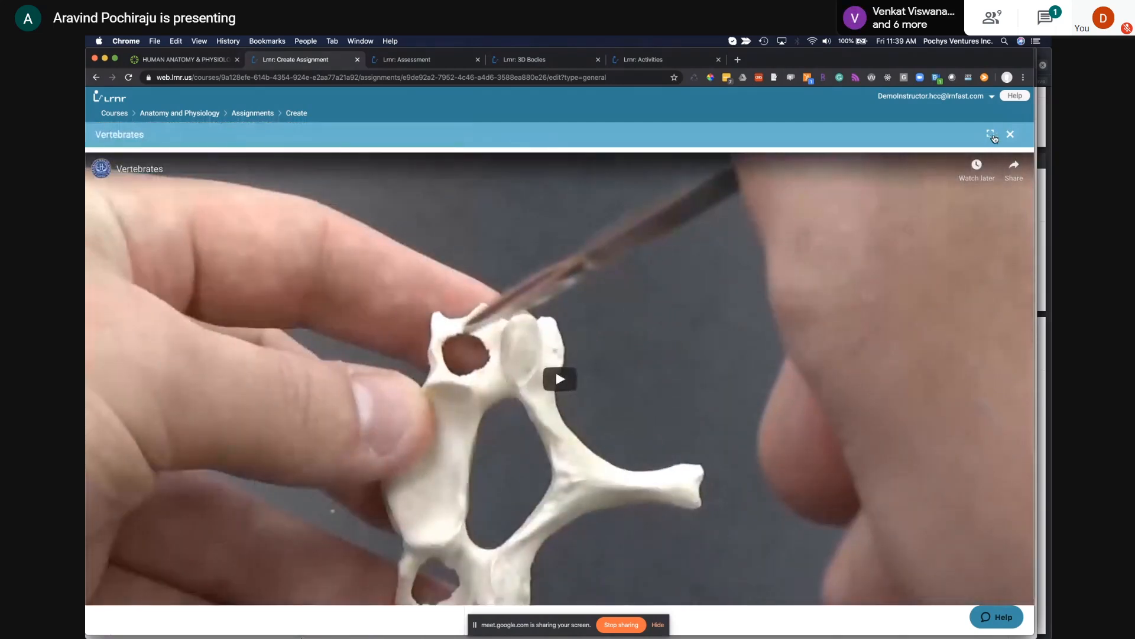
left_click(992, 136)
left_click(1011, 134)
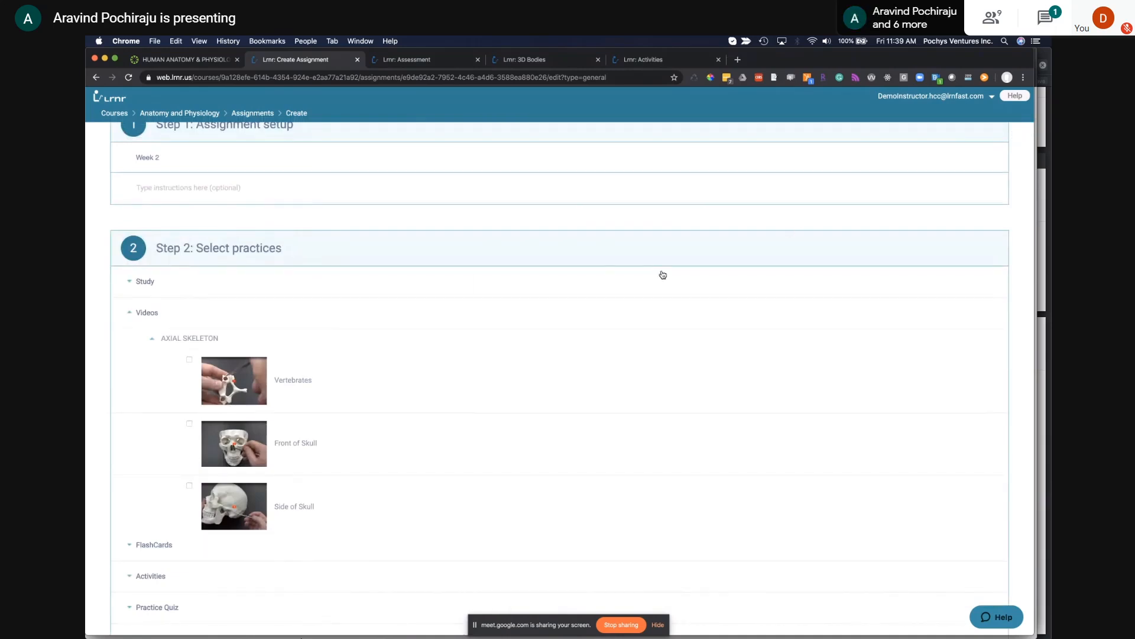
Step: Add the Axial Skeleton videos Vertebrates and Front of Skull to the assignment and collapse the video list
scroll(600, 274, "down", 3)
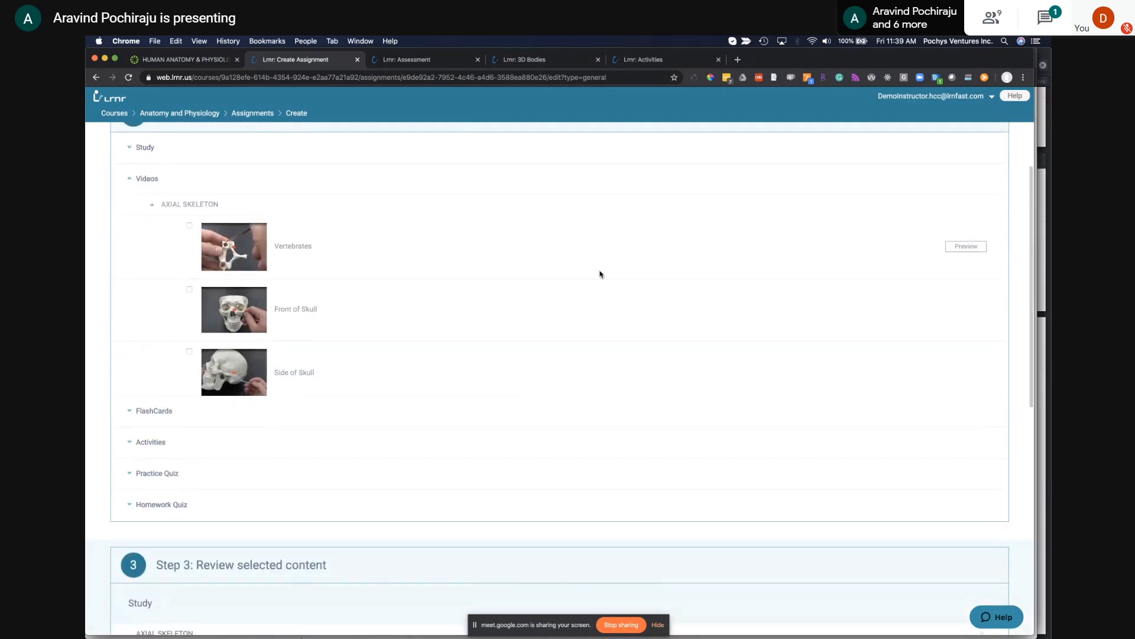
left_click(189, 225)
left_click(189, 291)
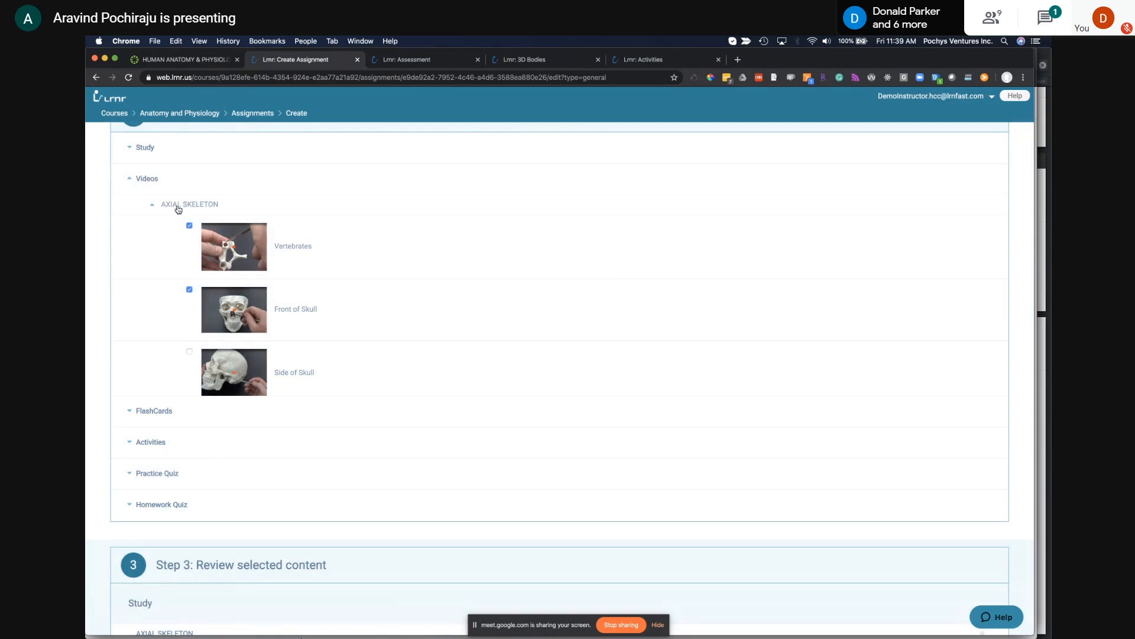
left_click(158, 201)
left_click(144, 179)
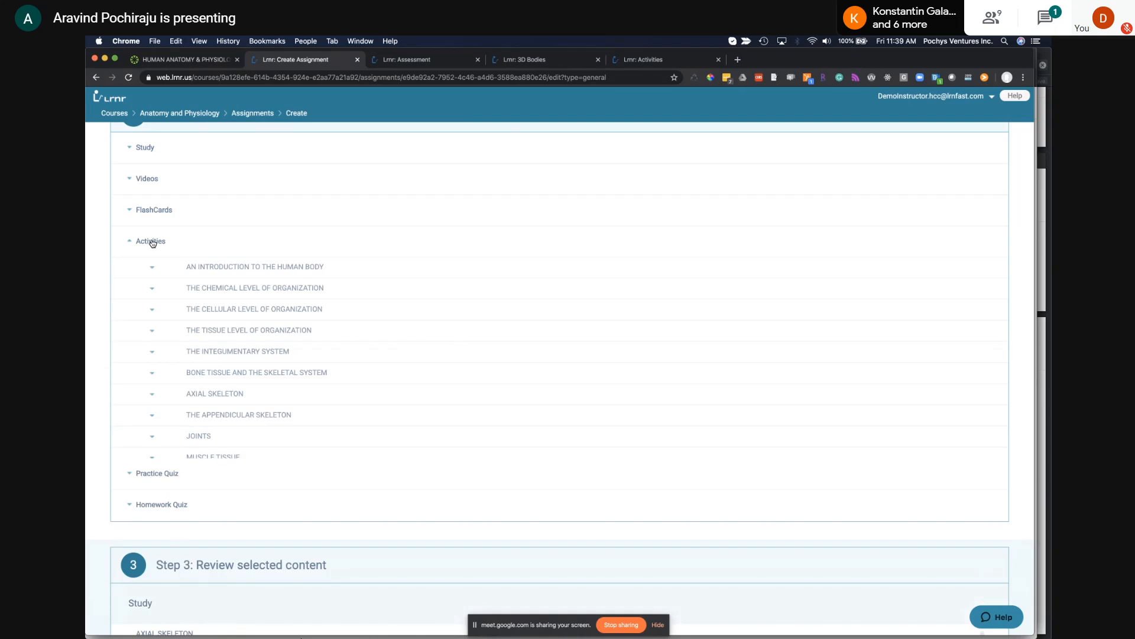
Step: Add the Axial Skeleton activities 3D - Divisions of the Skeletal System, The Vertebral Column and Cadaver - The Skull to the assignment
left_click(210, 394)
scroll(262, 391, "down", 3)
left_click(190, 355)
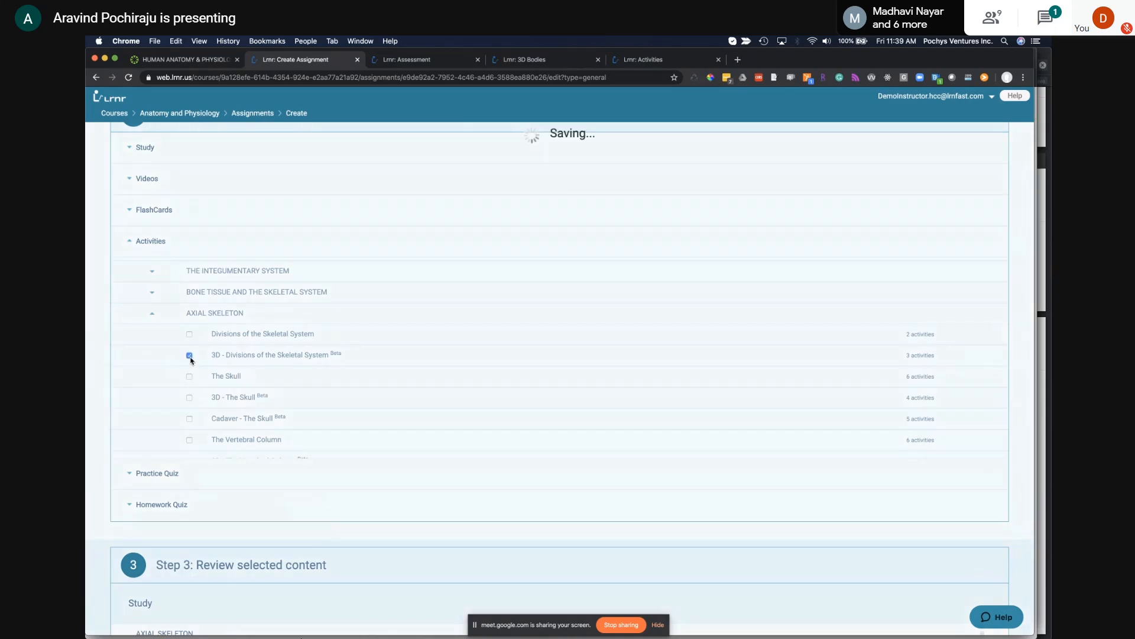
scroll(212, 398, "down", 1)
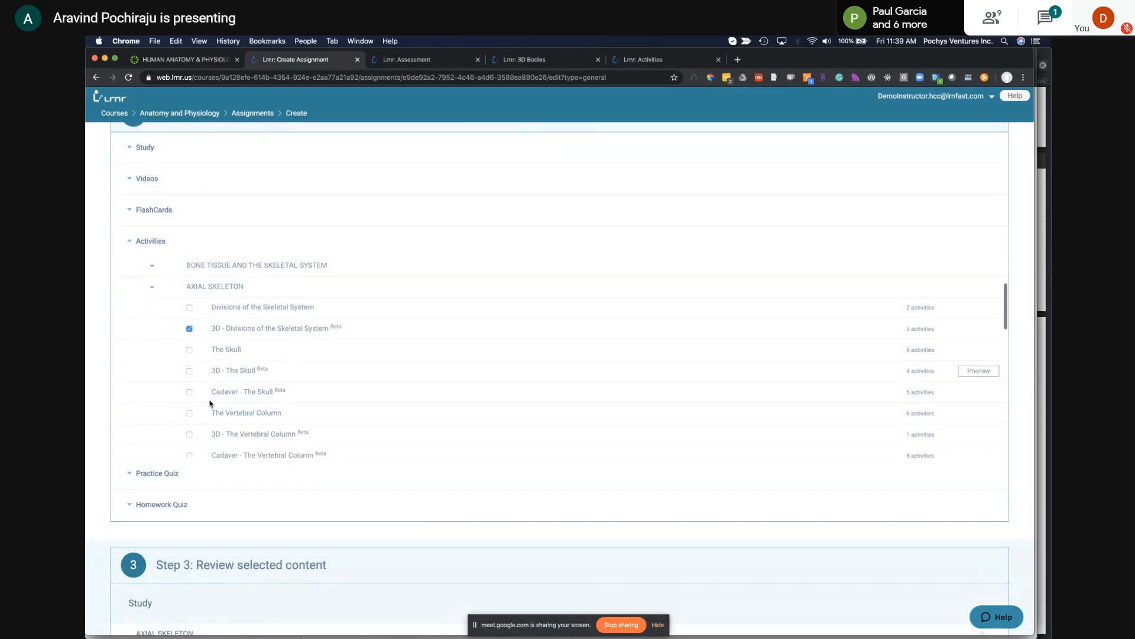
left_click(189, 413)
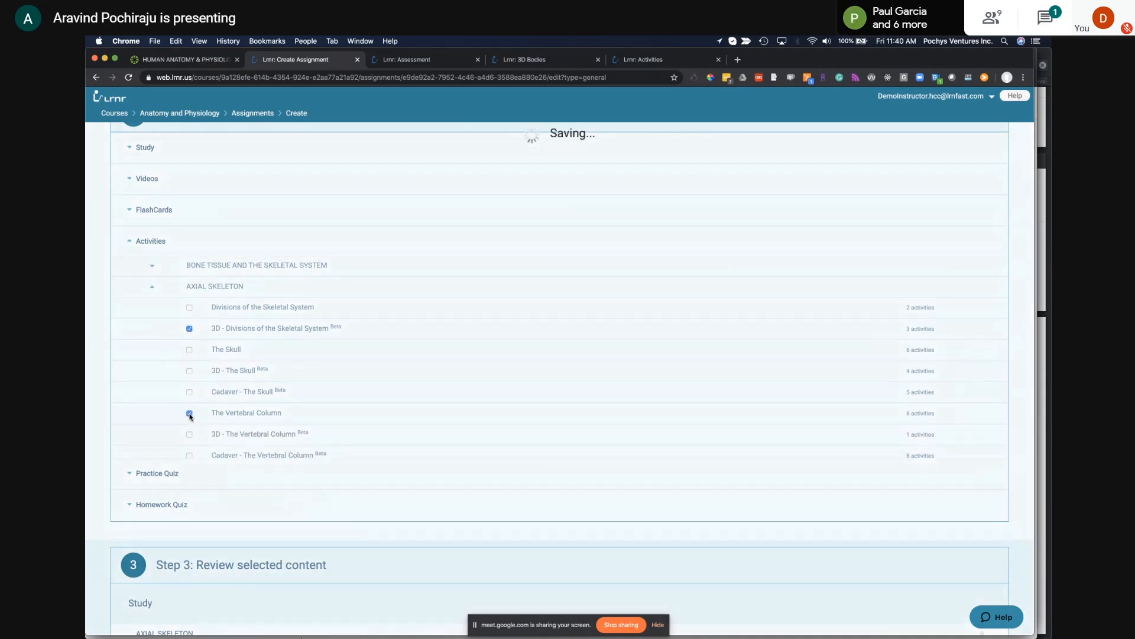
scroll(189, 417, "down", 1)
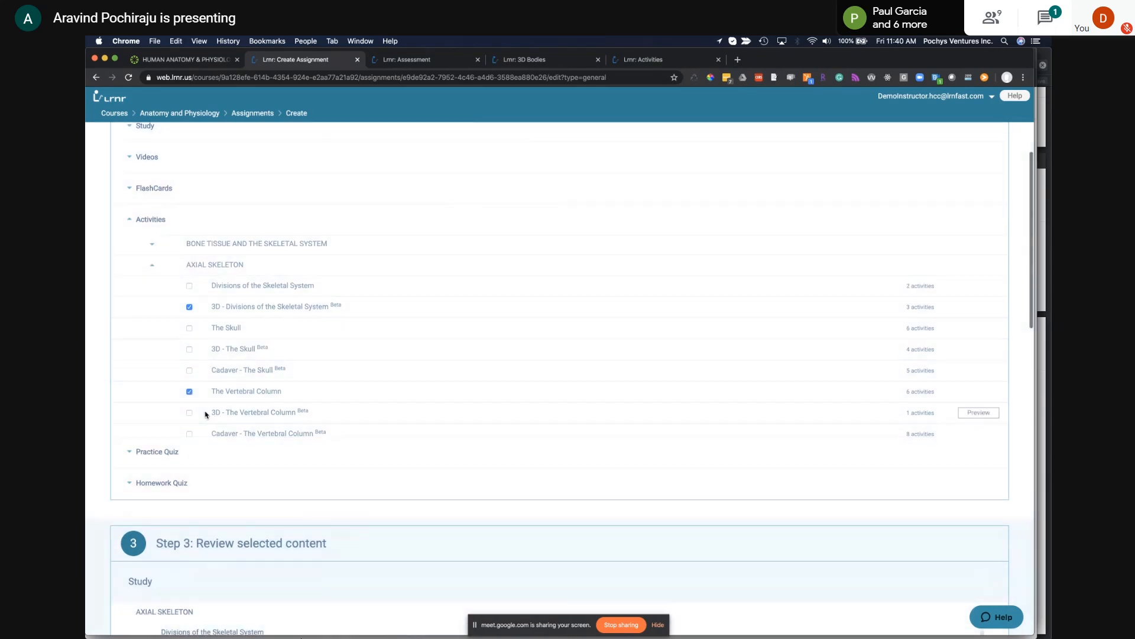
left_click(190, 371)
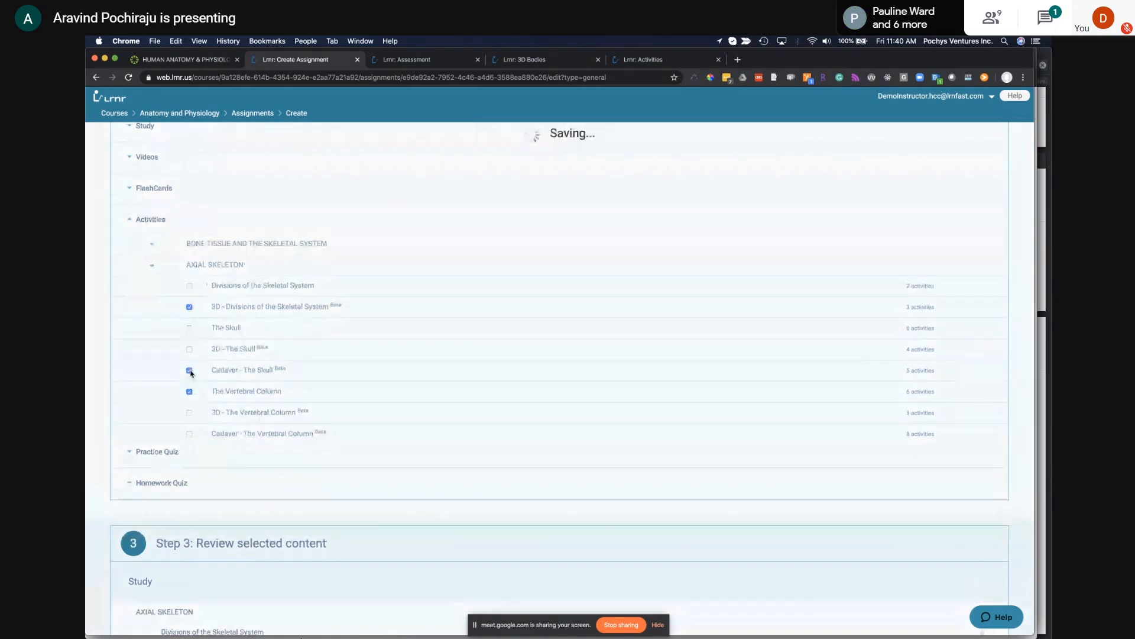
left_click(214, 266)
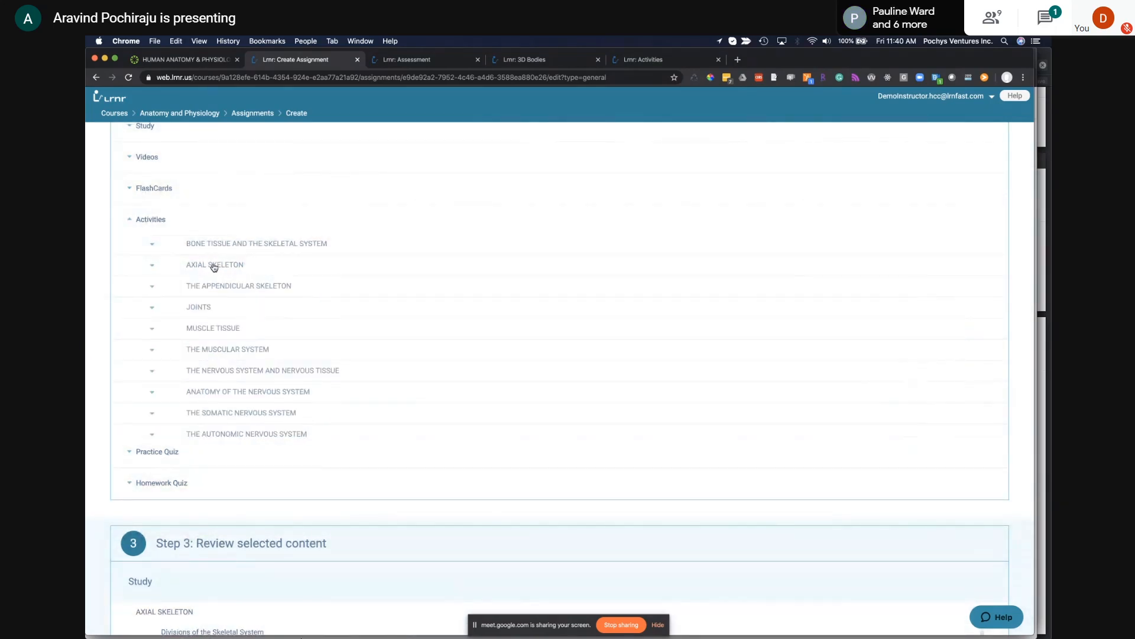
left_click(150, 220)
Step: Add the Axial Skeleton practice quizzes 7.2 The Skull, 7.3 The Vertebral Column, 7.4 The Thoracic Cage and 7.5 Embryonic Development Of The Axial Skeleton
left_click(177, 261)
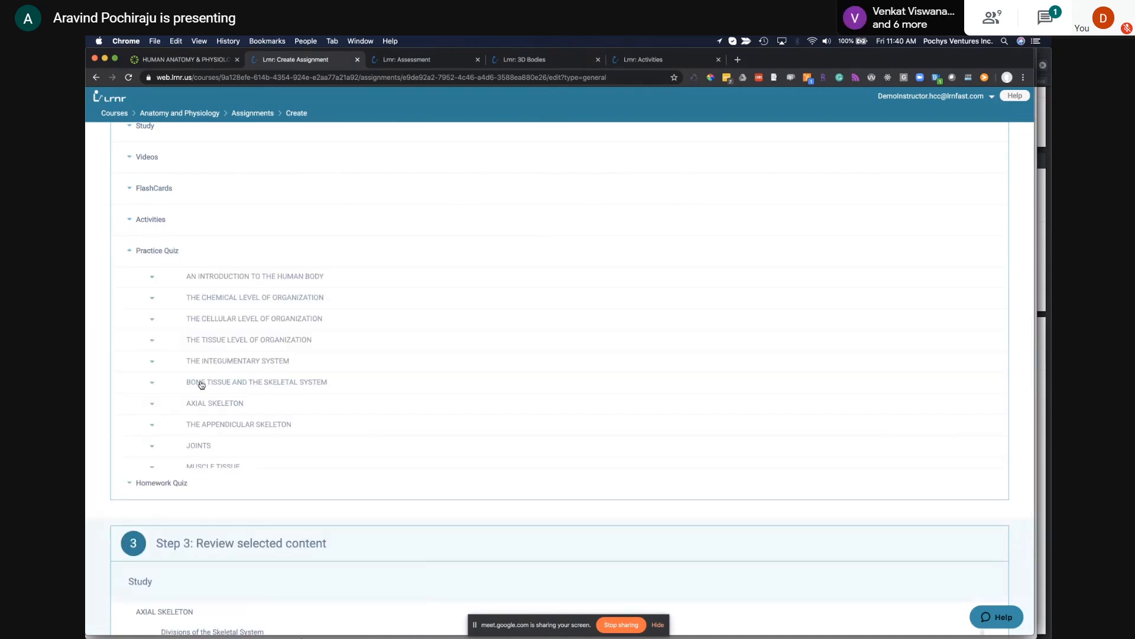
left_click(272, 405)
scroll(271, 405, "down", 2)
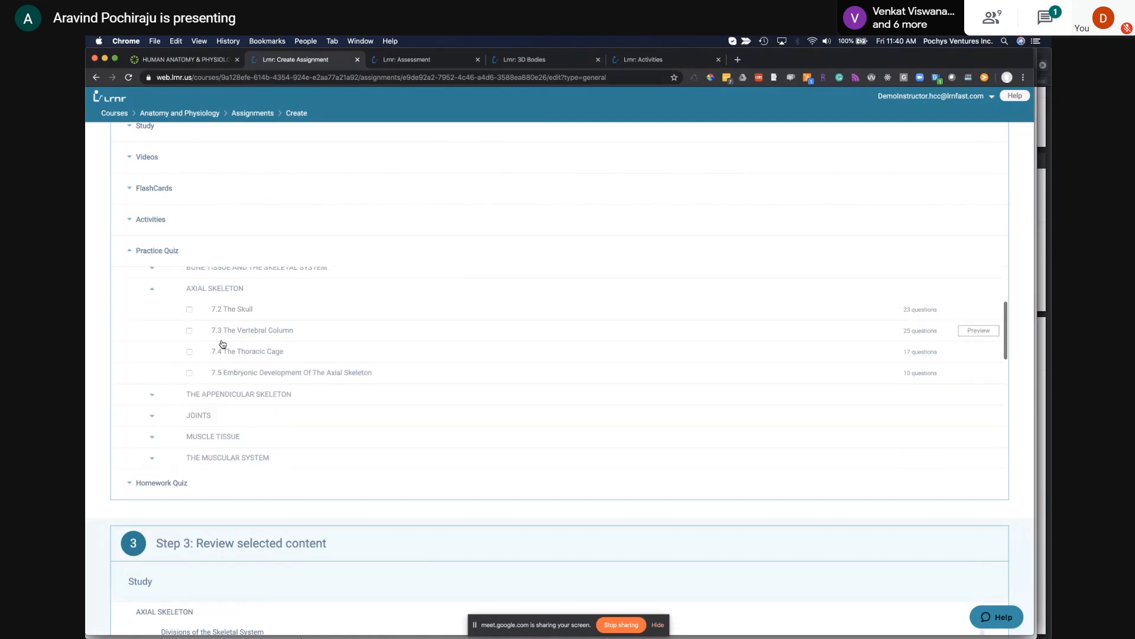
left_click(190, 309)
left_click(190, 330)
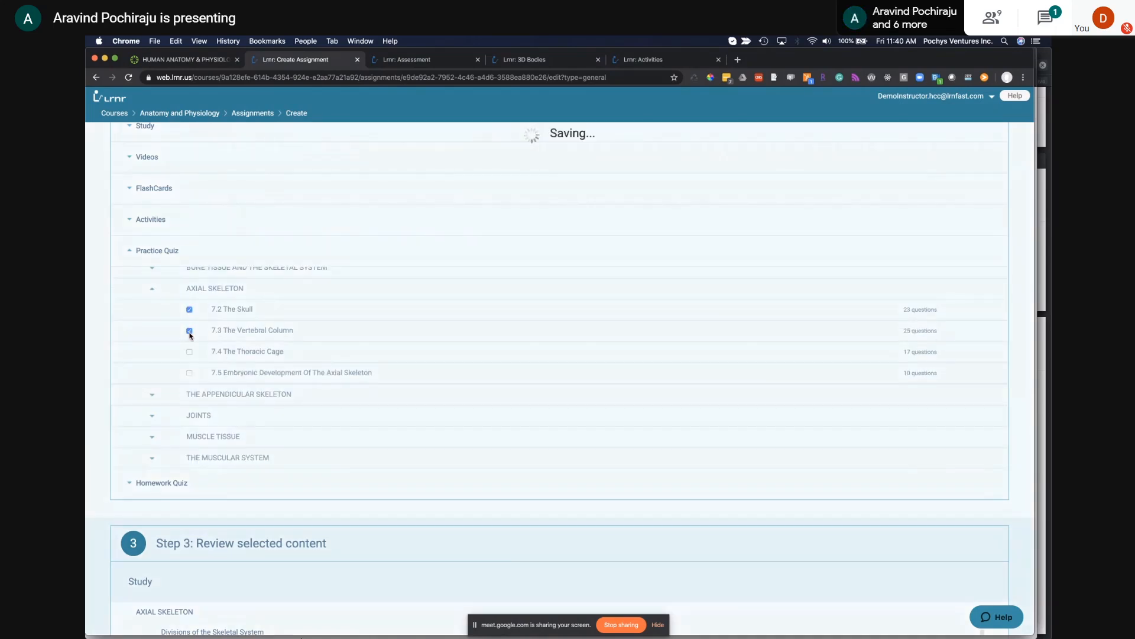
left_click(189, 351)
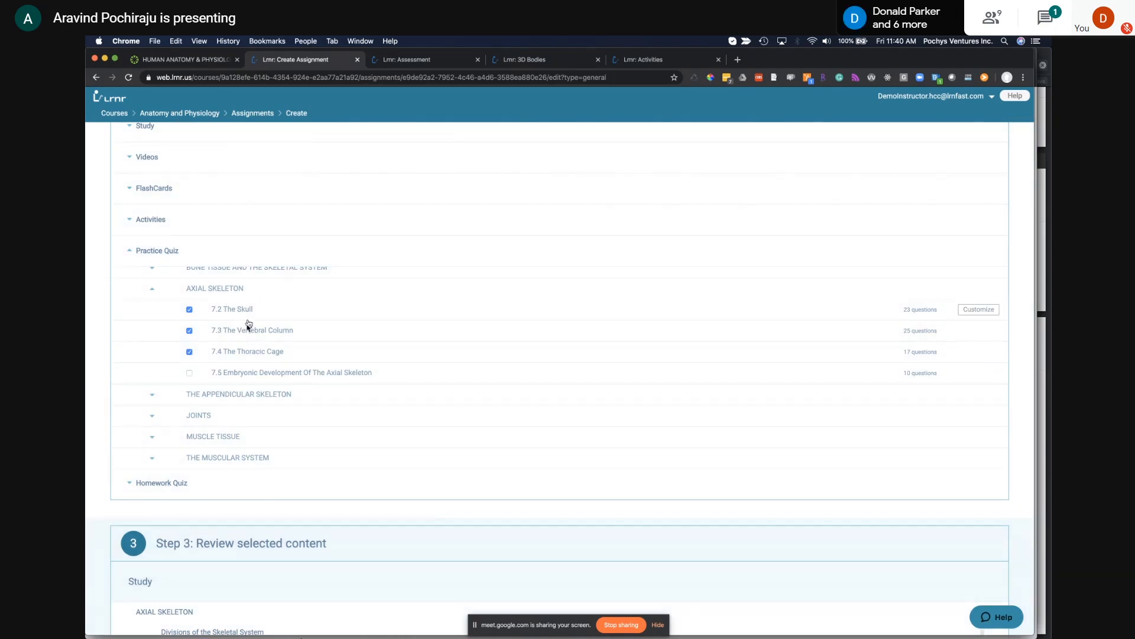
left_click(190, 373)
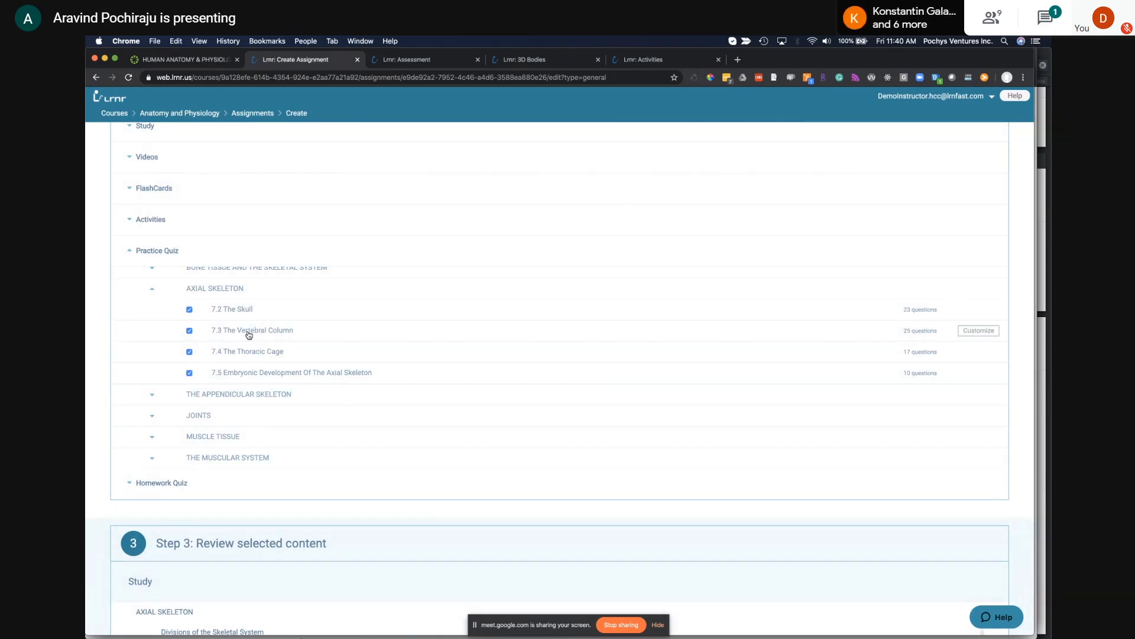
left_click(226, 288)
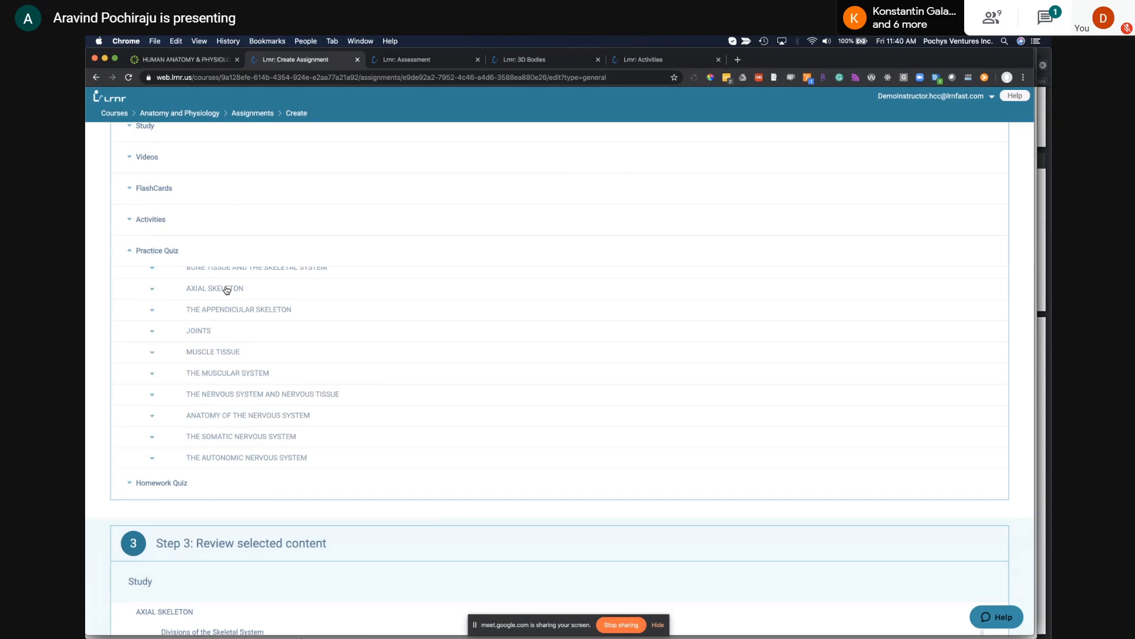
left_click(172, 255)
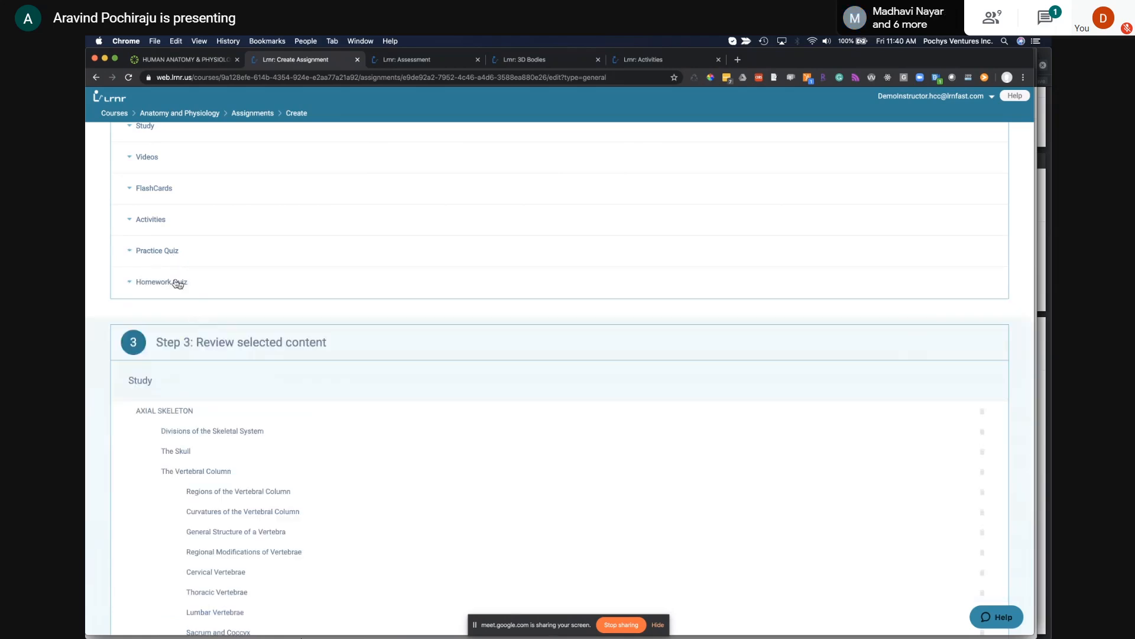
Step: Look through the Homework Quiz chapters and the quizzes under An Introduction to the Human Body, leaving the list collapsed
left_click(175, 286)
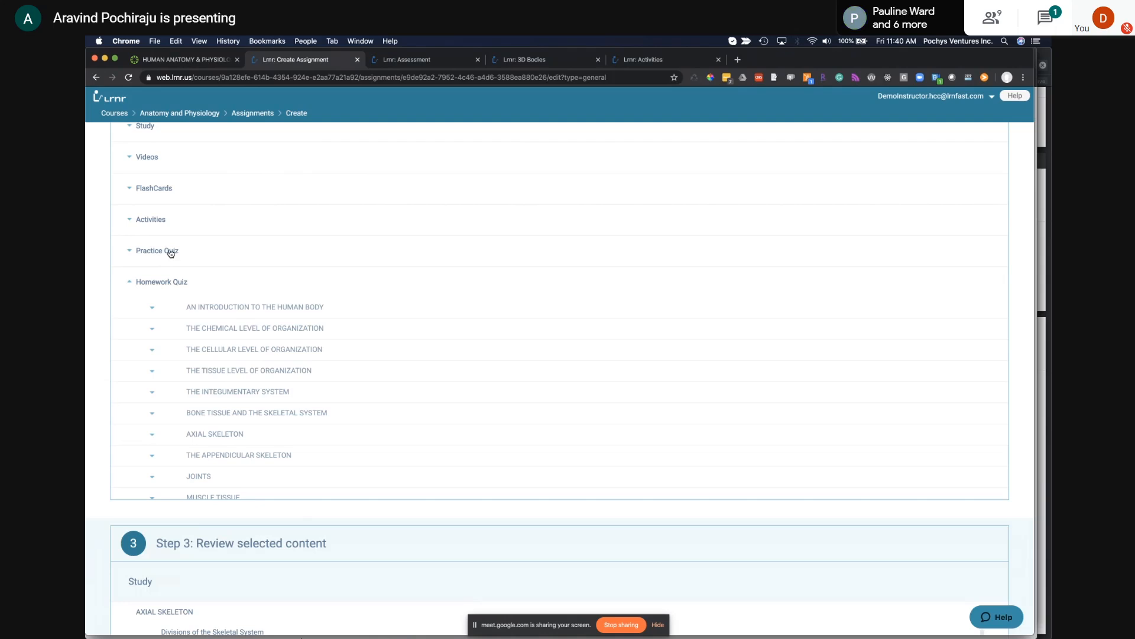
left_click(246, 308)
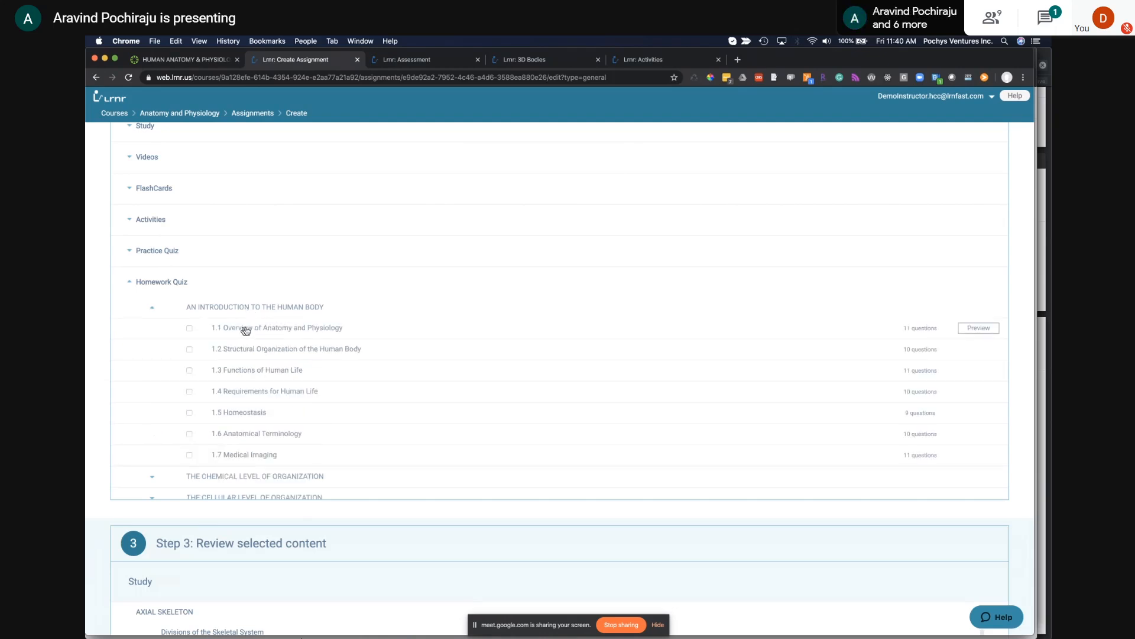
left_click(244, 306)
left_click(176, 283)
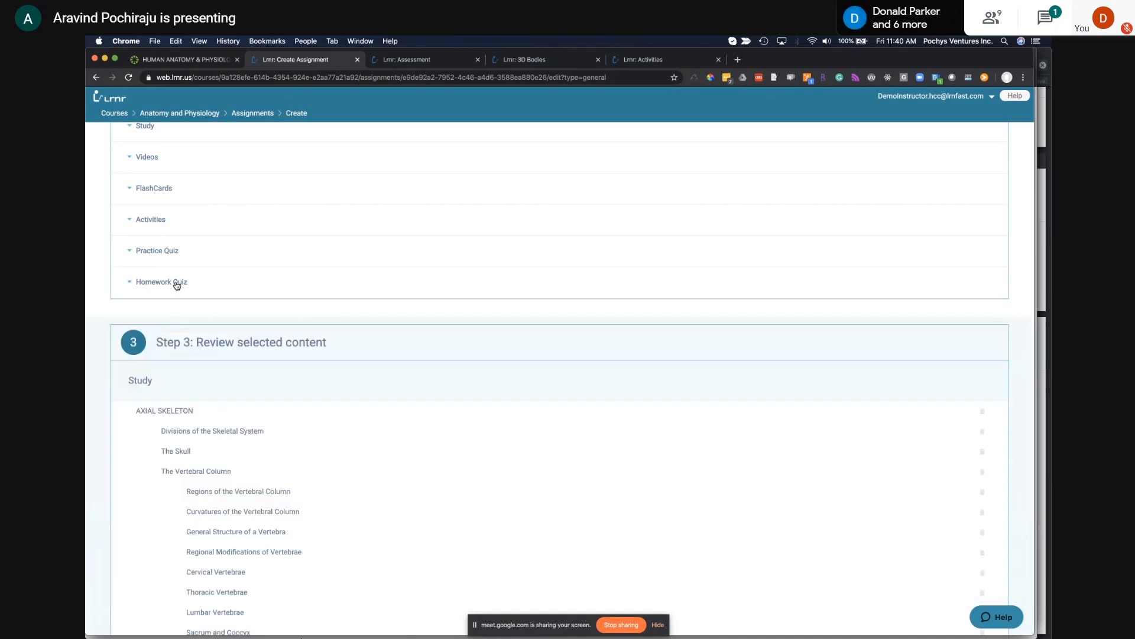
left_click(176, 283)
left_click(176, 284)
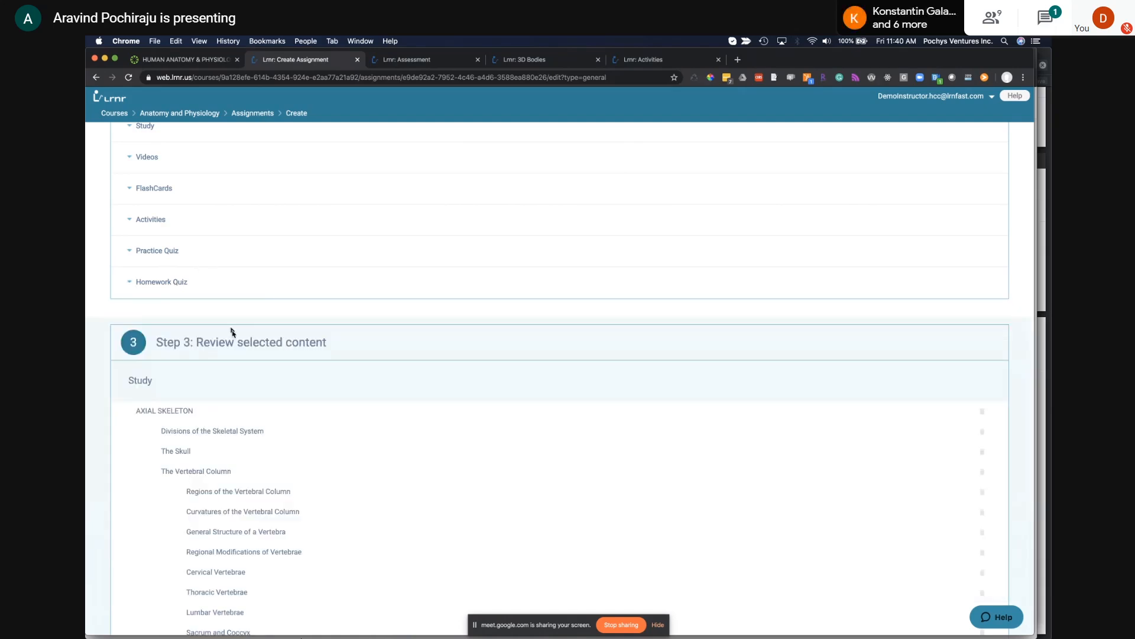
Step: Review the selected study content and videos, and set the Activities section to graded
scroll(266, 417, "down", 3)
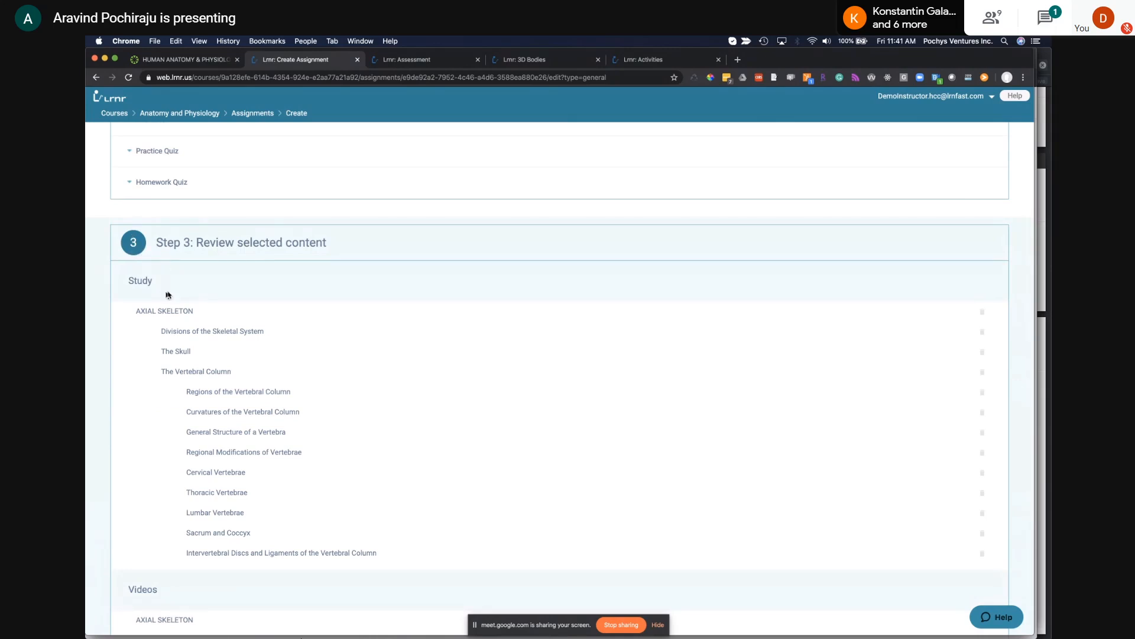
scroll(172, 295, "down", 2)
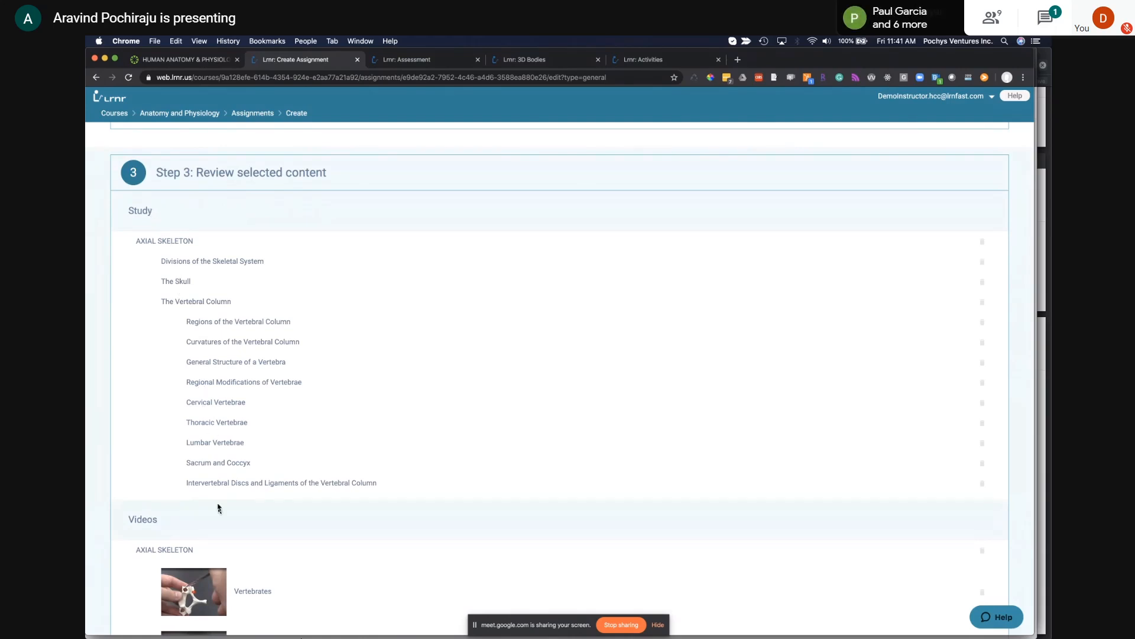
scroll(239, 450, "down", 2)
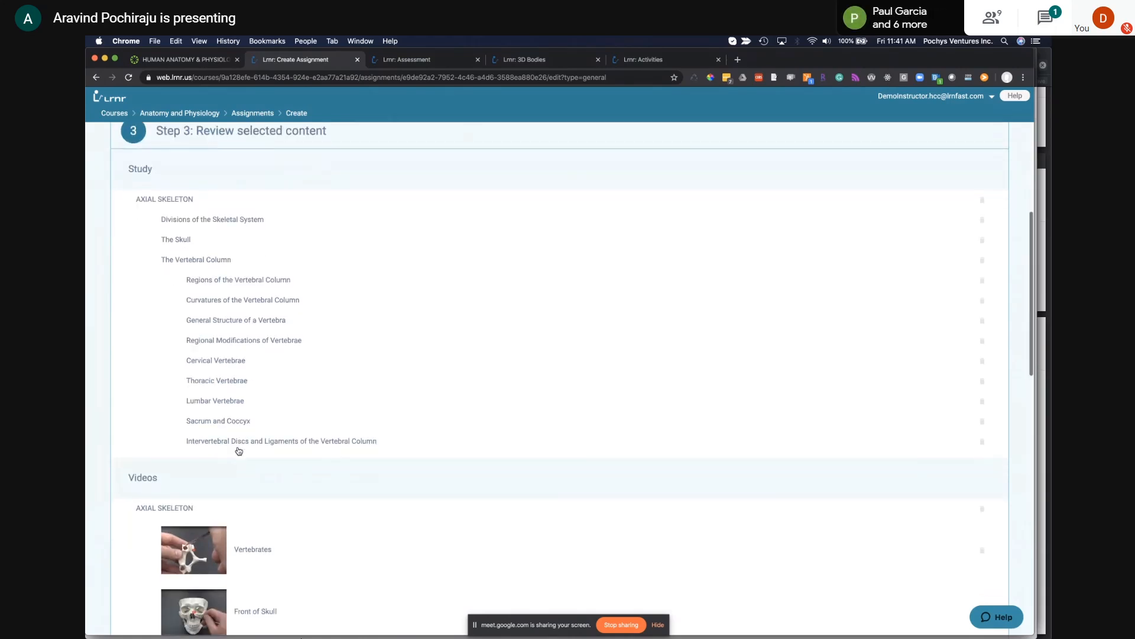
scroll(444, 451, "down", 5)
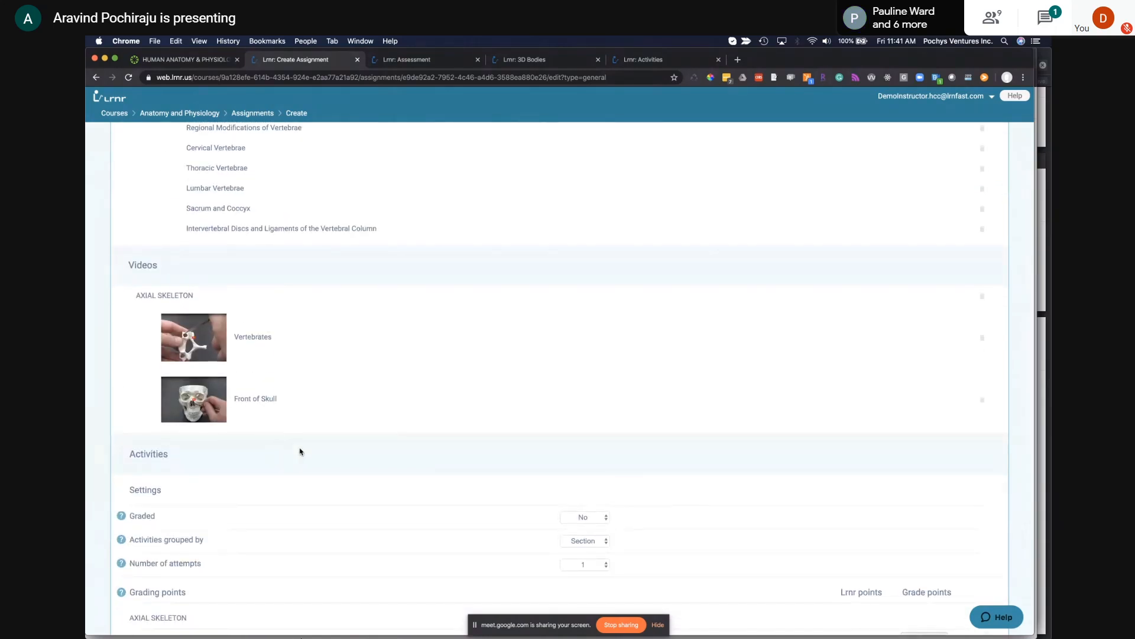
scroll(299, 451, "down", 4)
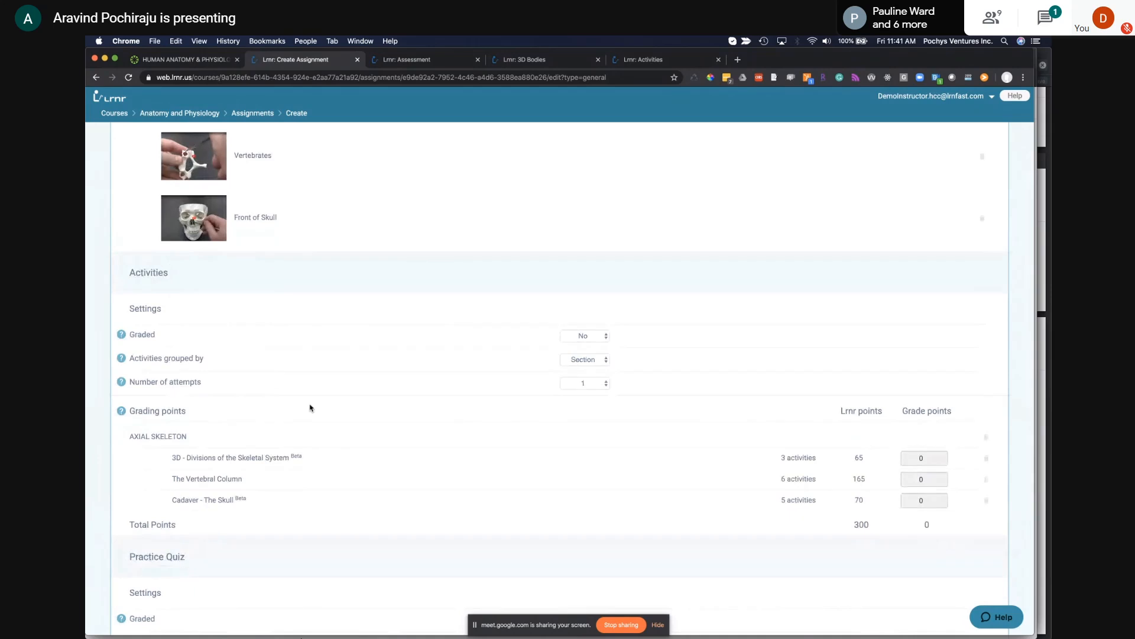
left_click(602, 336)
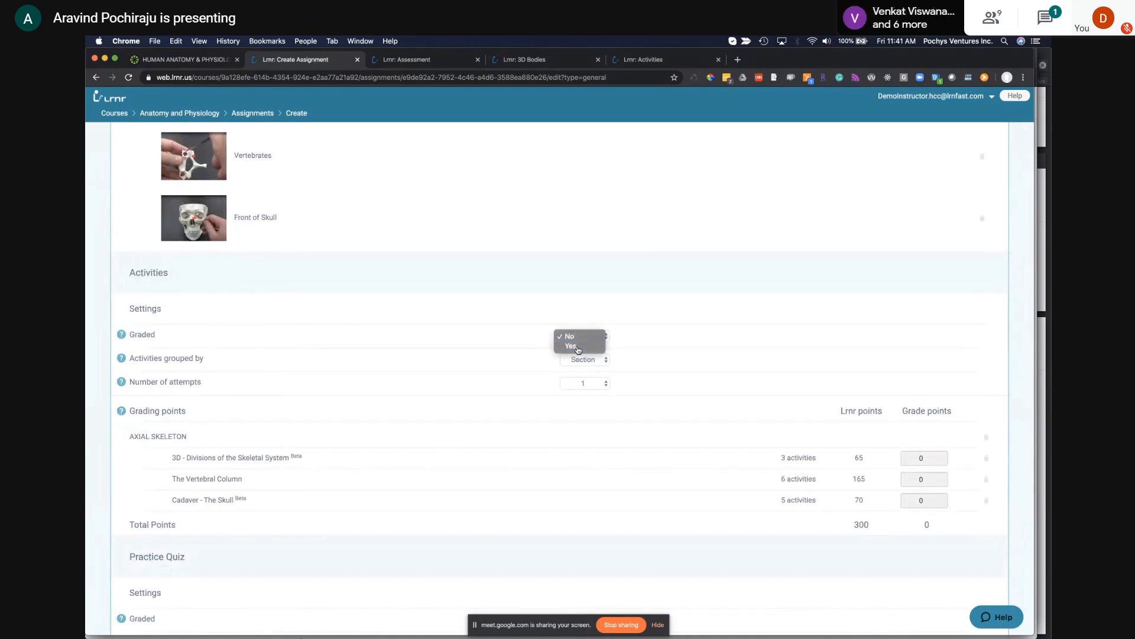
left_click(578, 348)
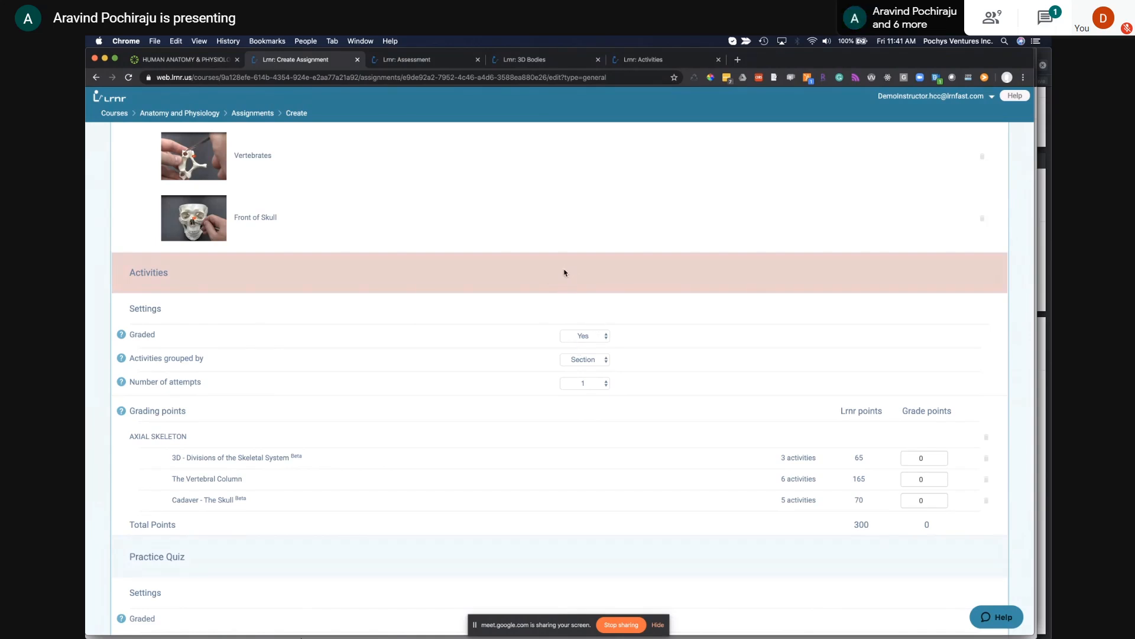
Step: Give 5 grade points each to 3D - Divisions of the Skeletal System, The Vertebral Column and Cadaver - The Skull
left_click(922, 458)
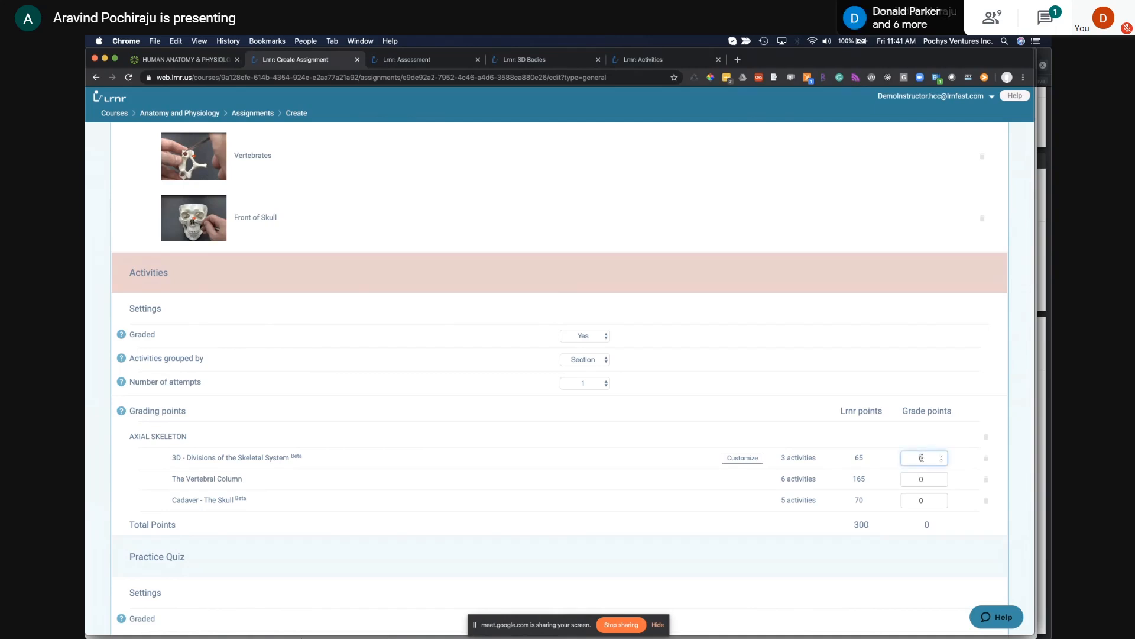
key("Tab")
type("5")
key("Tab")
type("5")
key("Tab")
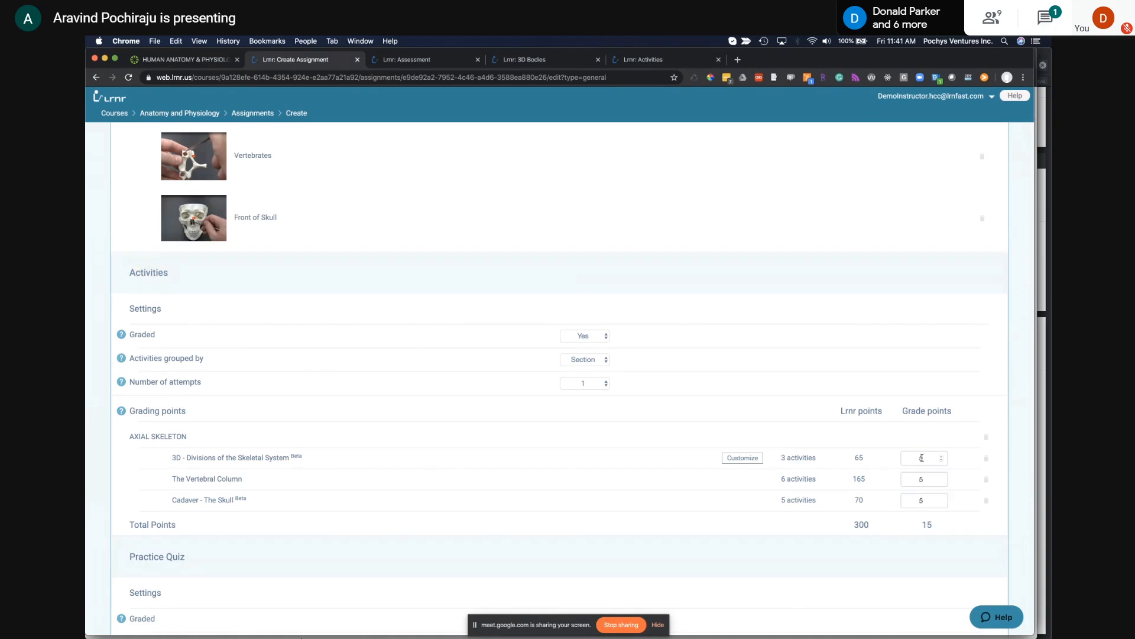
Step: Check the available grouping options for the activities without changing the Section grouping
left_click(607, 362)
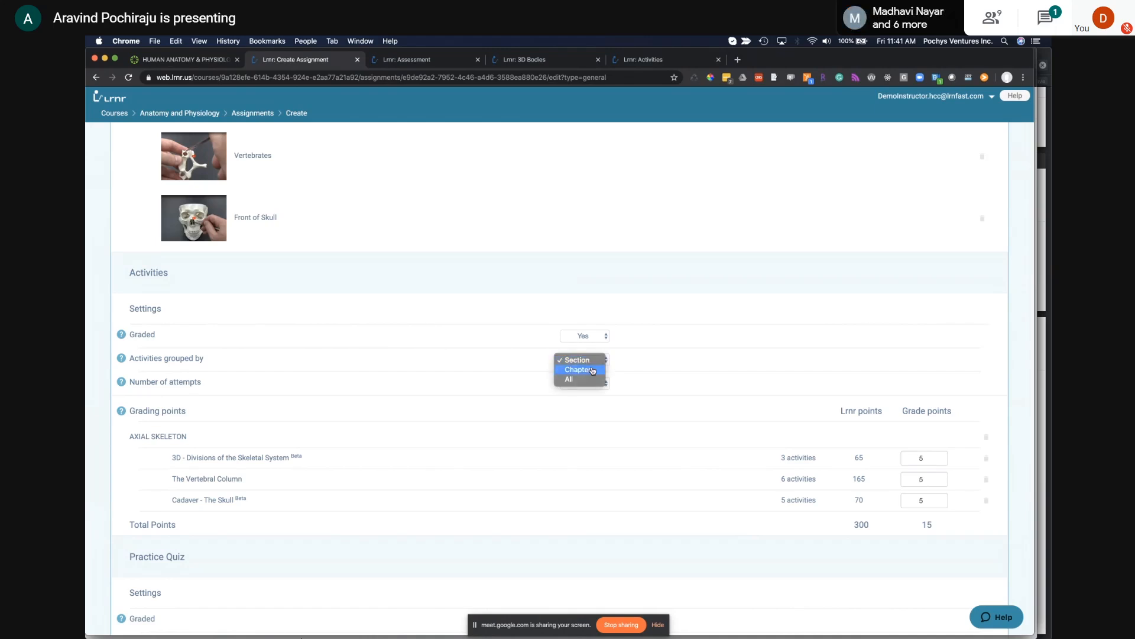
left_click(714, 280)
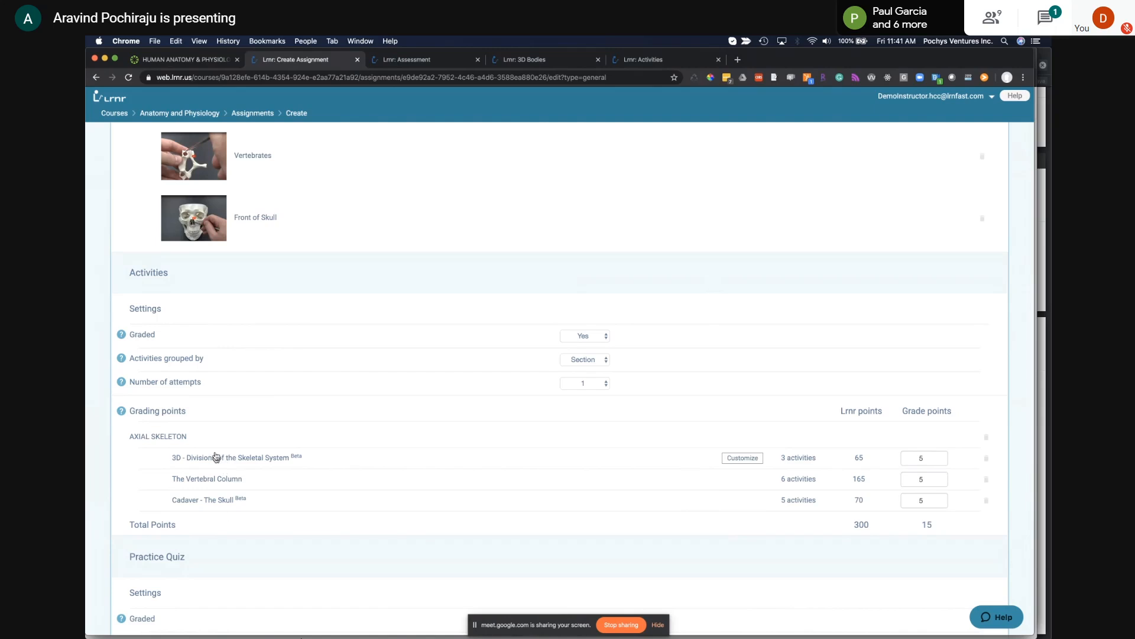
left_click(594, 361)
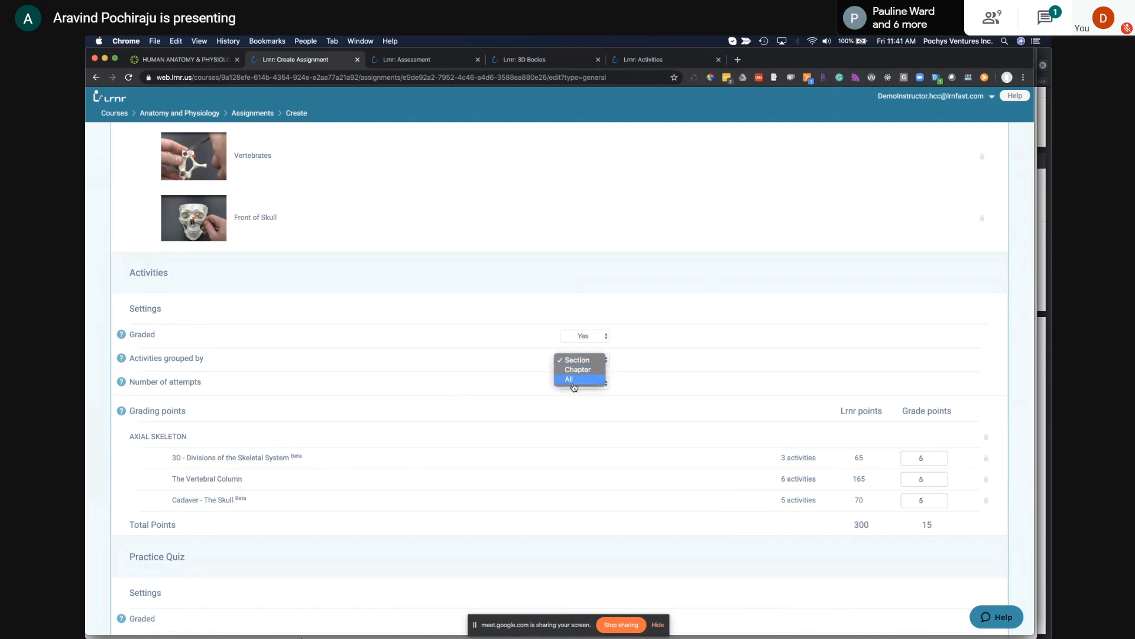
left_click(657, 371)
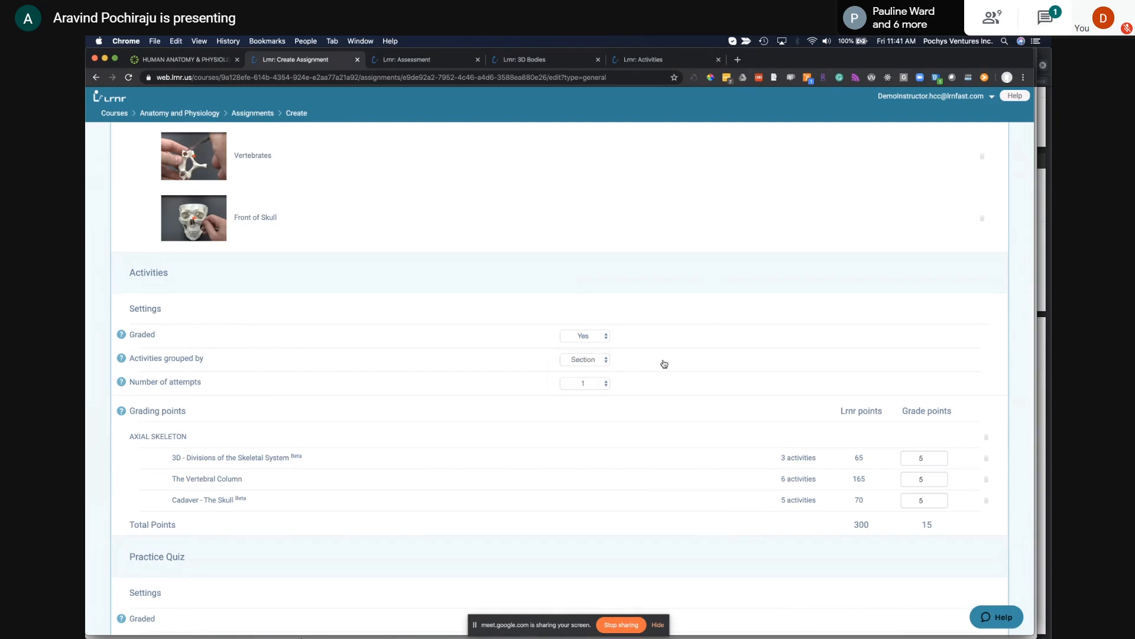
Step: Allow 2 attempts for the activities and keep Highest as the grading score rule
left_click(603, 384)
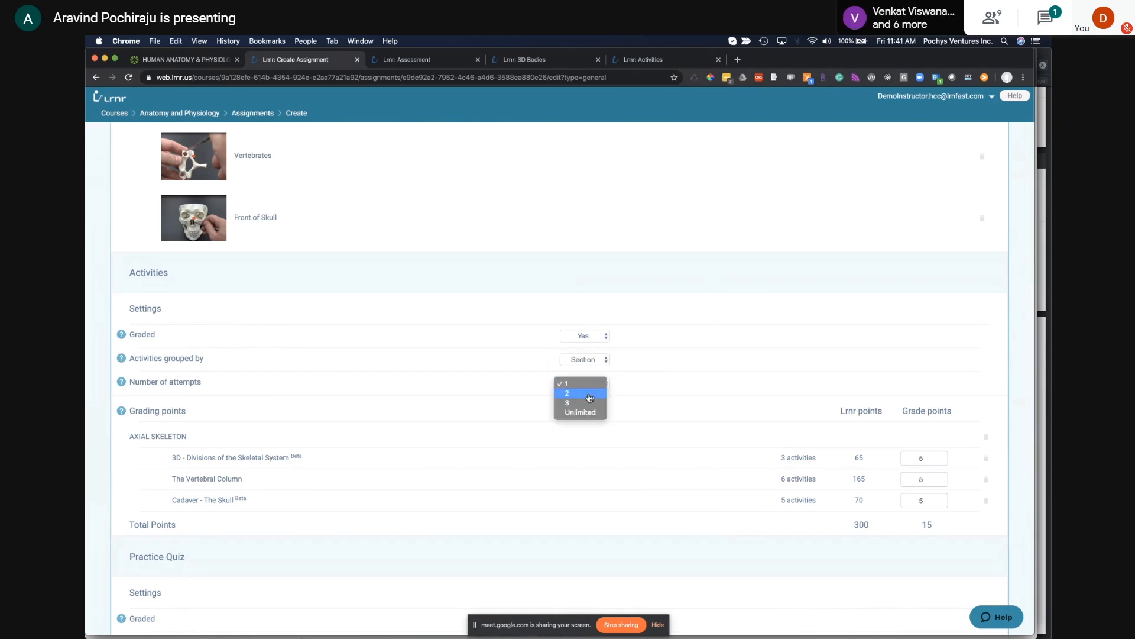
left_click(585, 395)
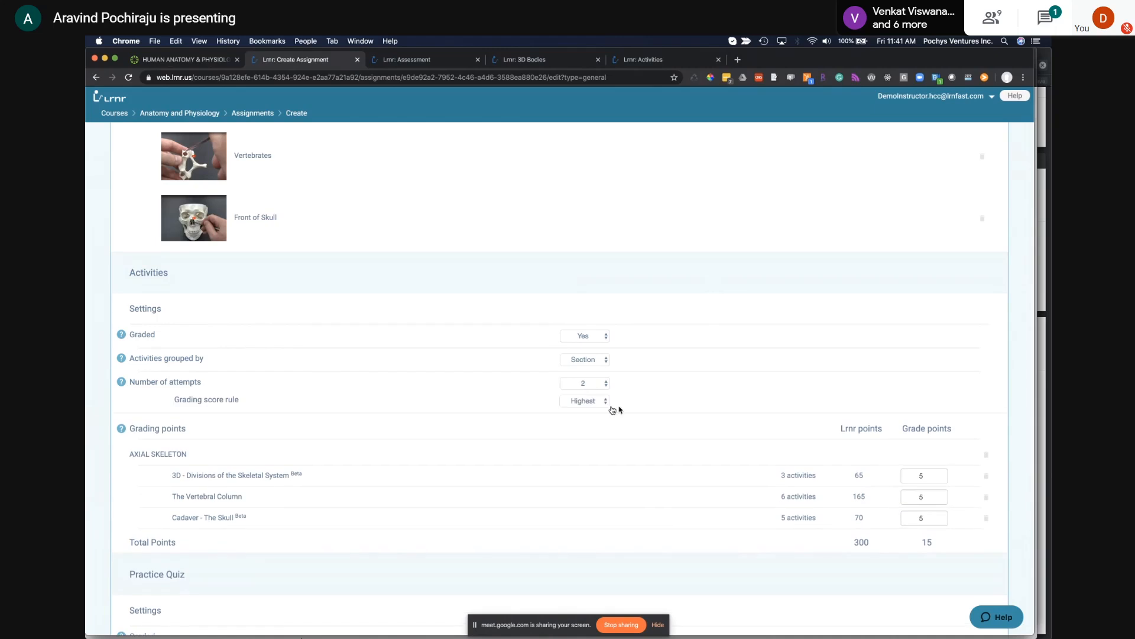
left_click(603, 404)
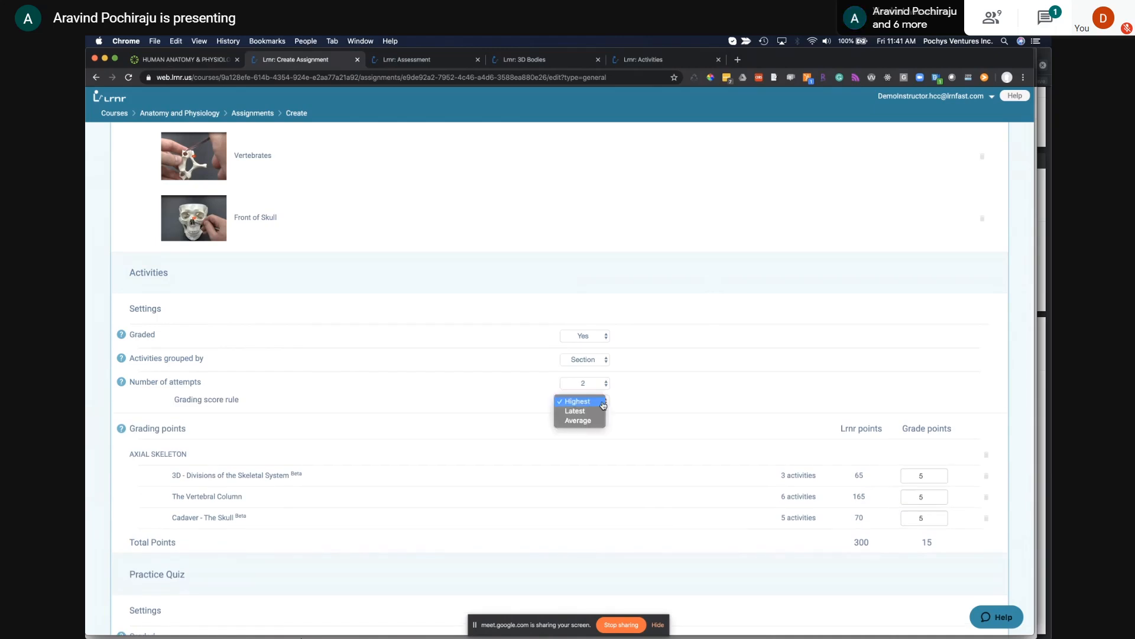
left_click(631, 401)
Step: Open the question customization for The Vertebral Column activity and expand its course content questions
scroll(578, 445, "down", 5)
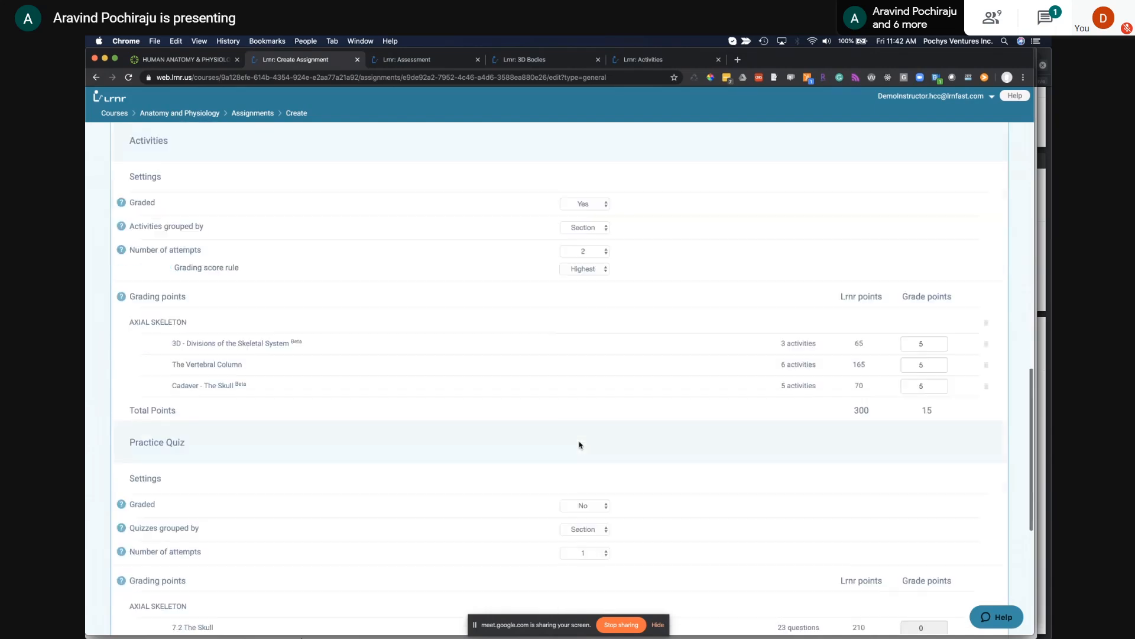
scroll(579, 446, "down", 1)
mouse_move(242, 324)
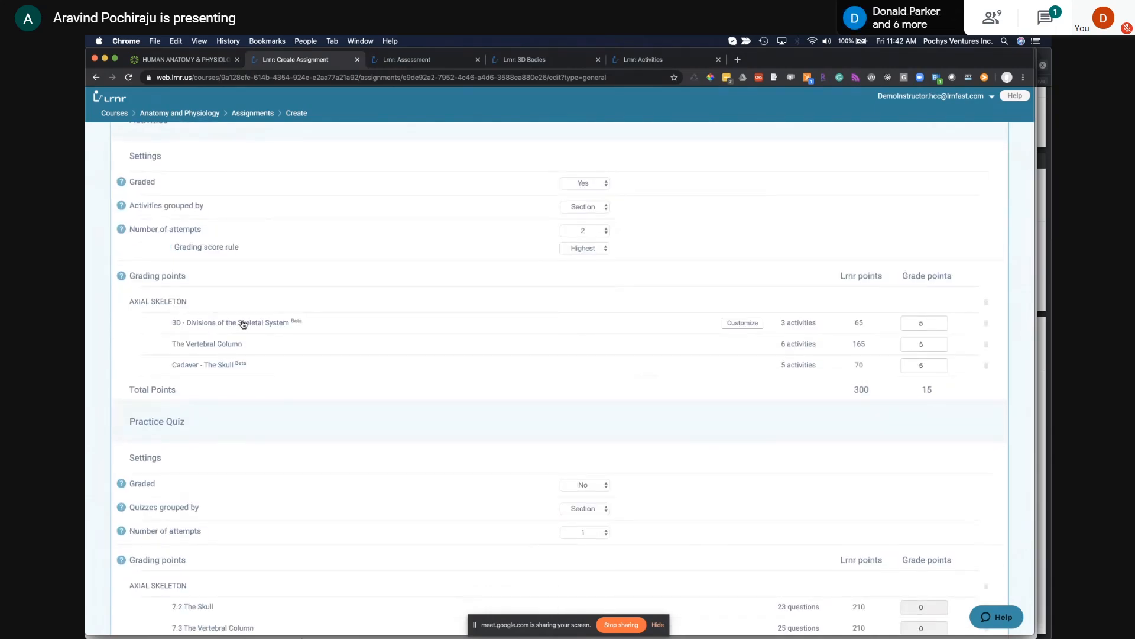
mouse_move(715, 359)
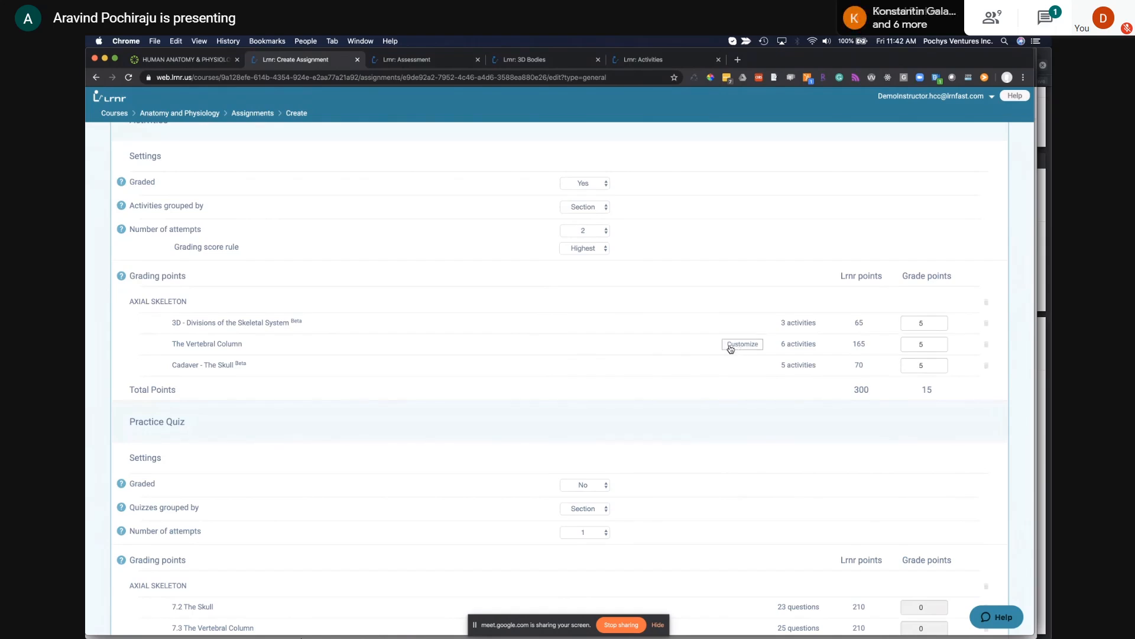
left_click(742, 344)
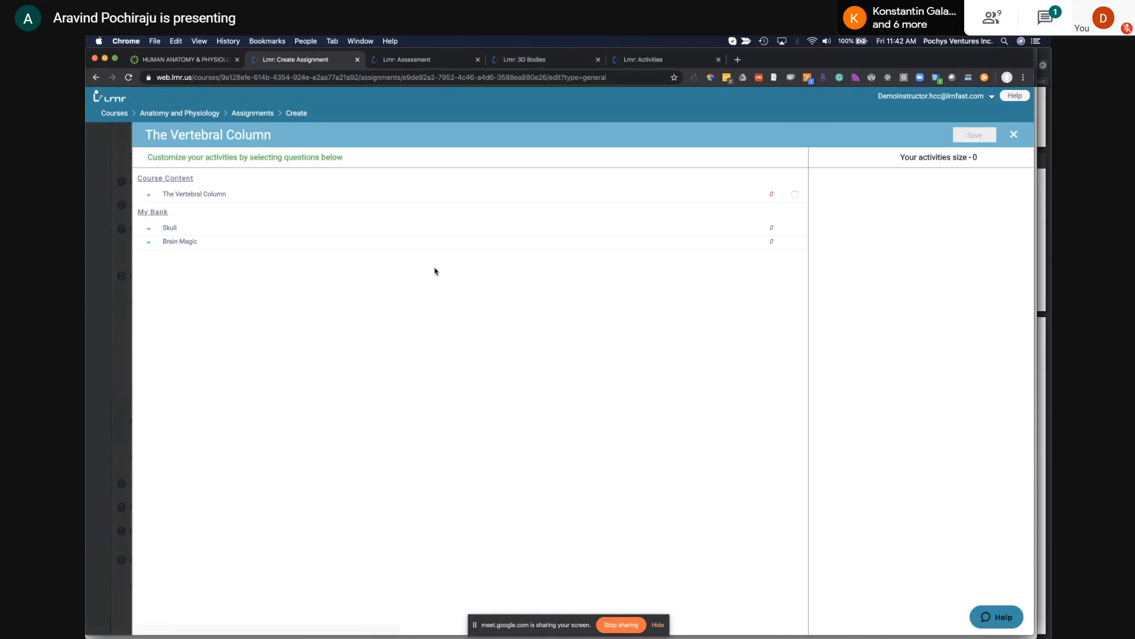
left_click(201, 198)
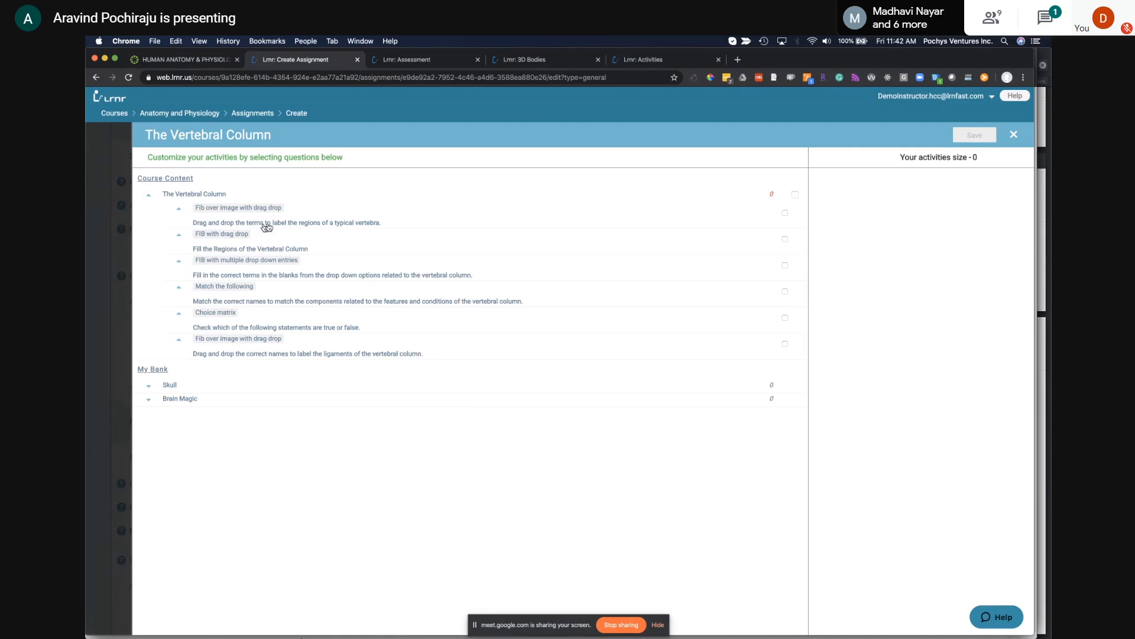
Step: Preview the typical vertebra labeling question and the Regions of the Vertebral Column fill-in question with their answers, and collapse both
left_click(281, 221)
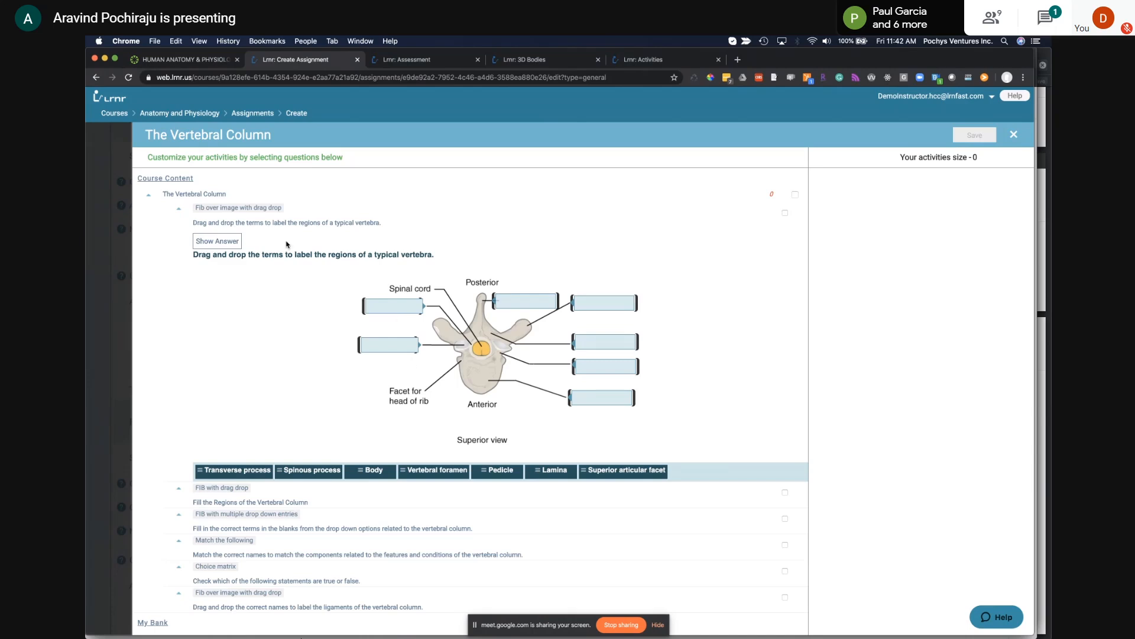
left_click(222, 243)
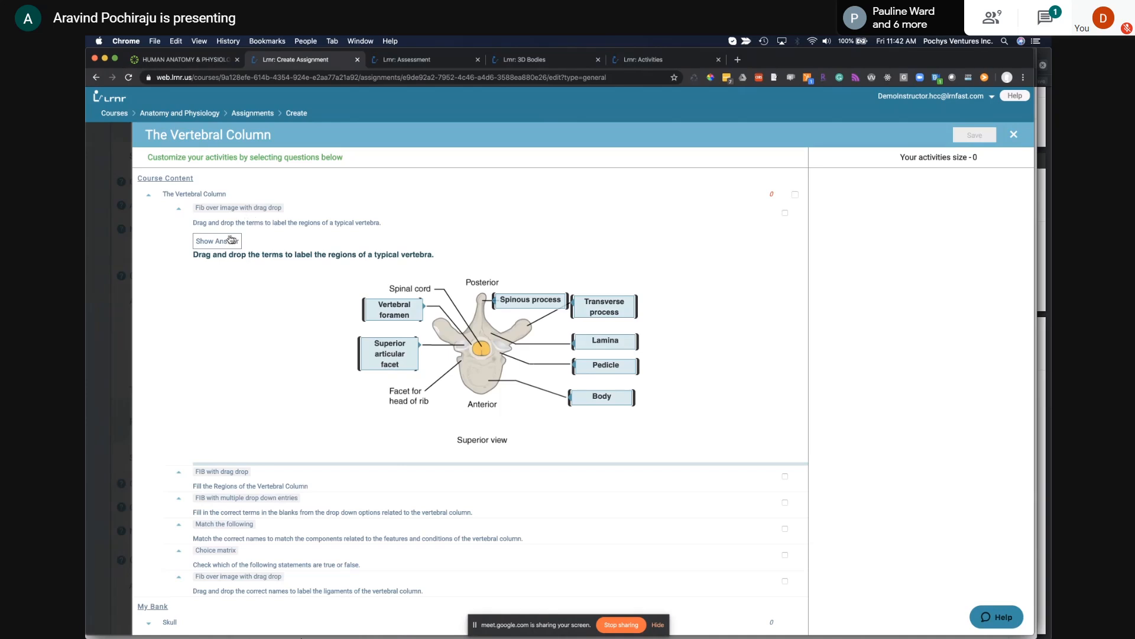
left_click(249, 219)
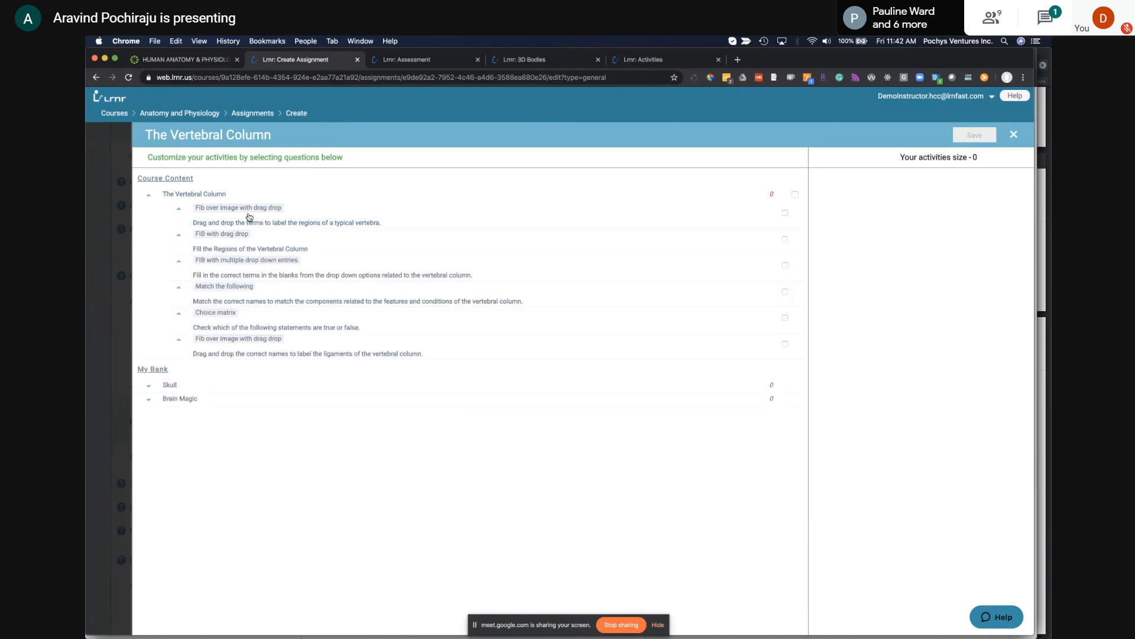
left_click(249, 249)
left_click(227, 272)
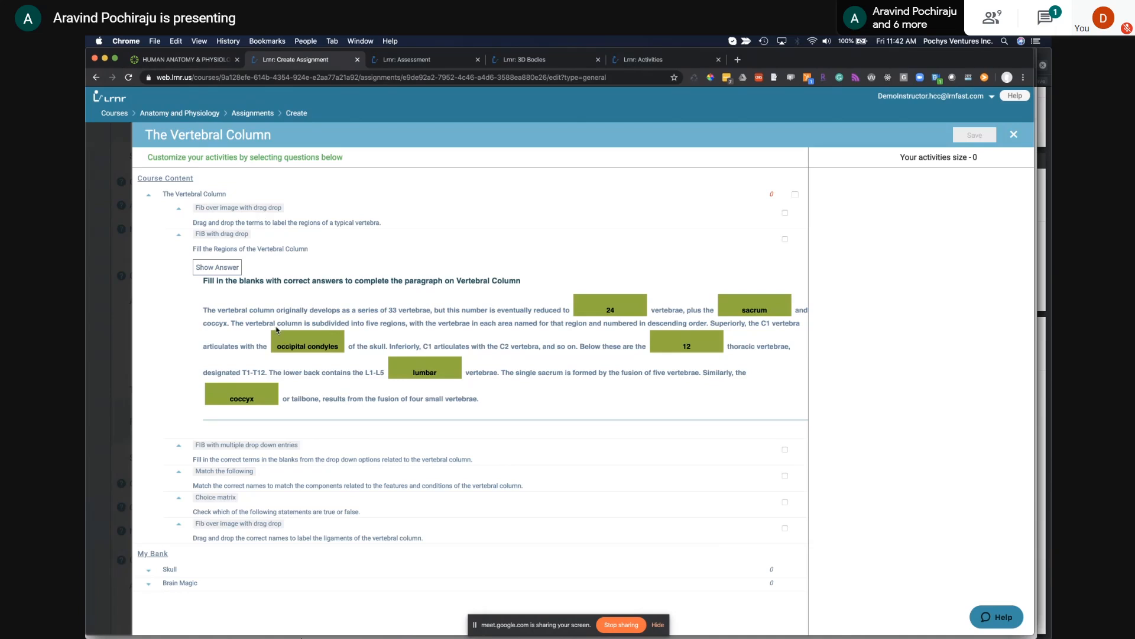
left_click(275, 249)
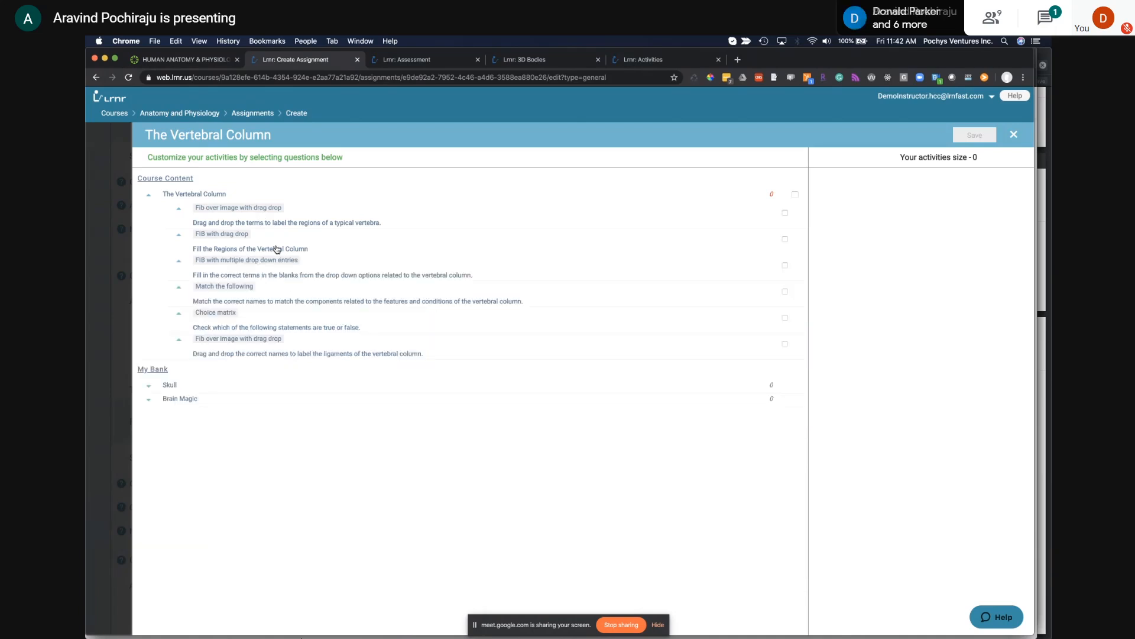
Step: Select the typical vertebra labeling, Regions of the Vertebral Column and multiple drop-down fill-in questions for The Vertebral Column activity
left_click(784, 213)
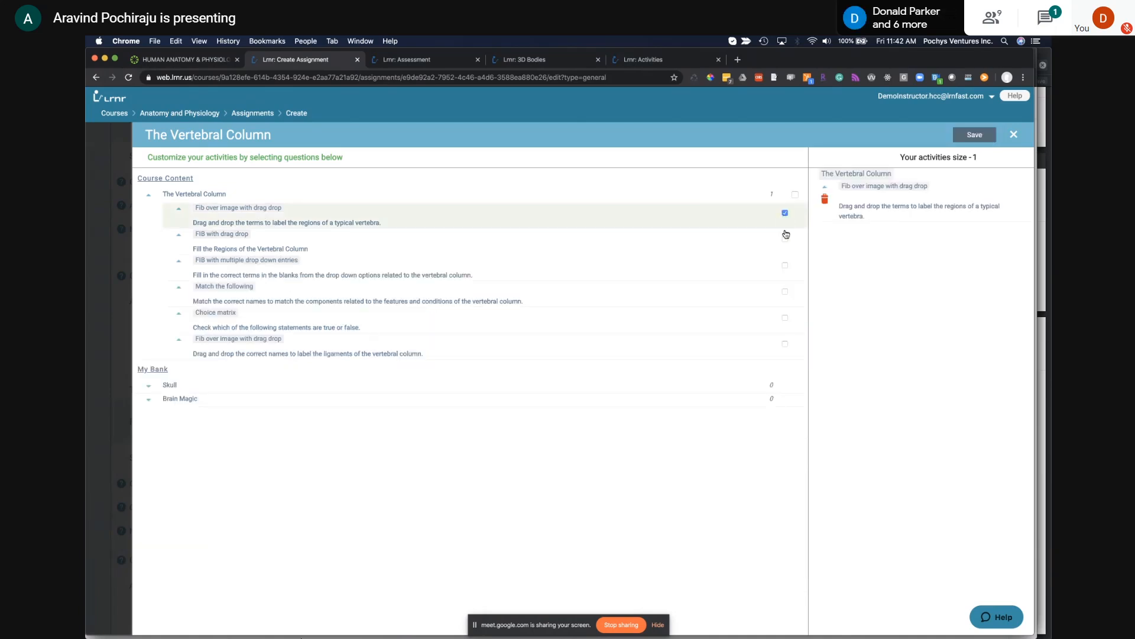
left_click(785, 240)
left_click(785, 265)
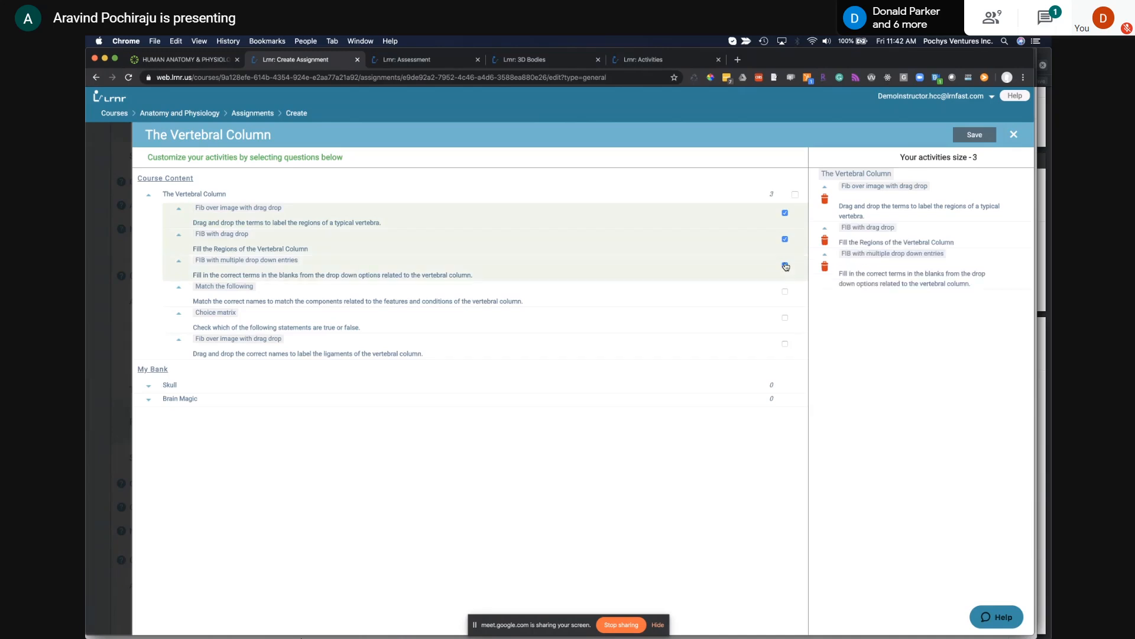
Step: Preview the bones diagram question in the Skull set of My Bank
left_click(176, 390)
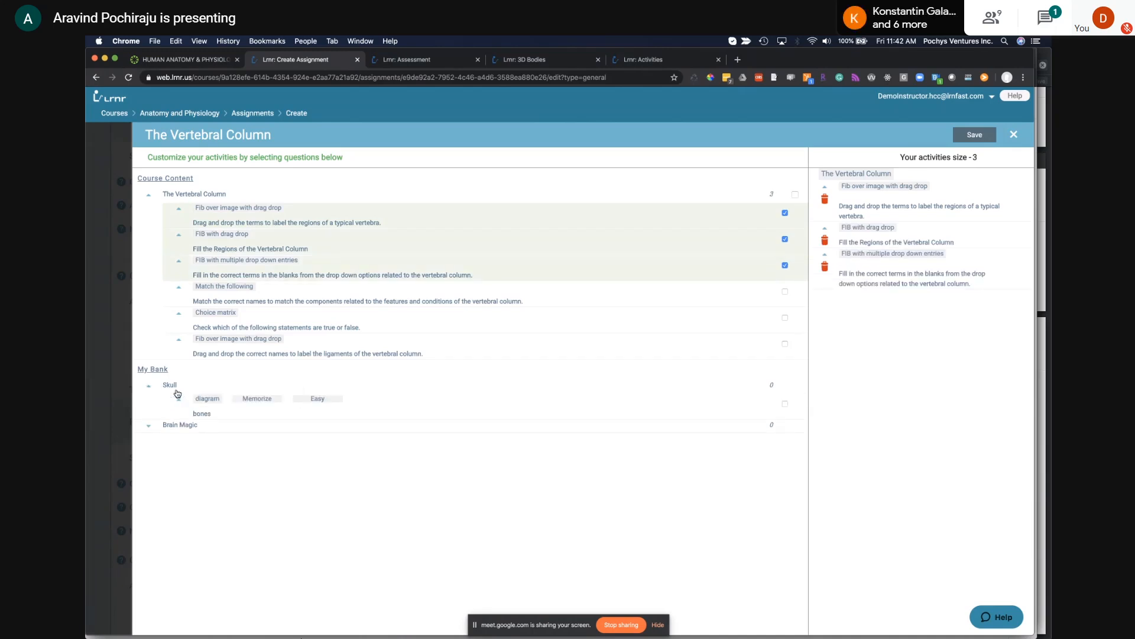
left_click(221, 412)
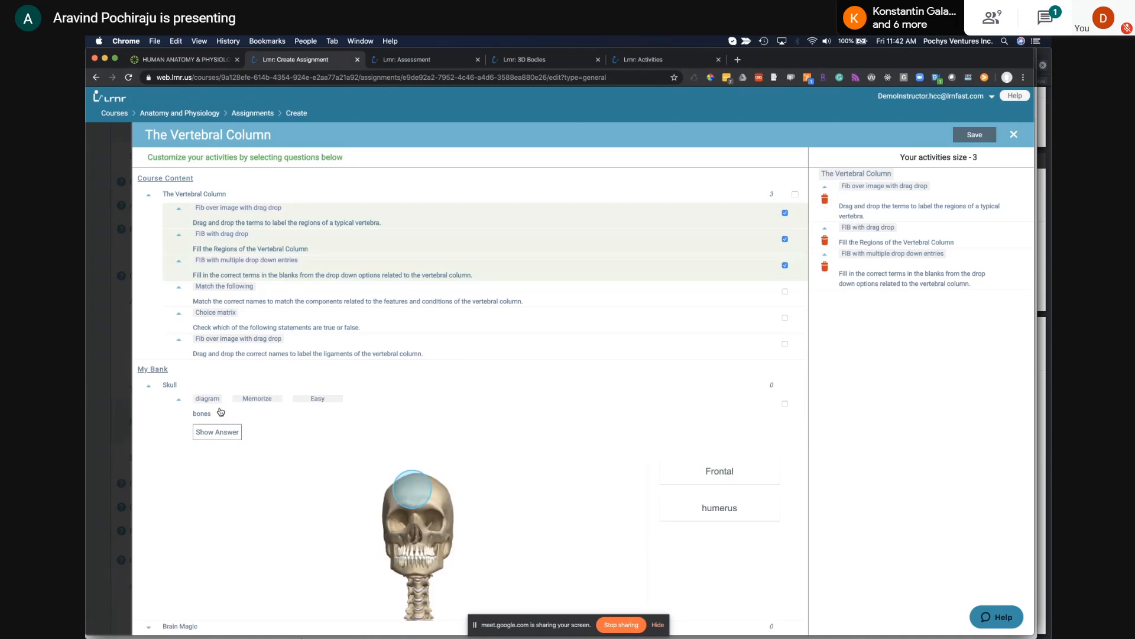
scroll(319, 414, "down", 1)
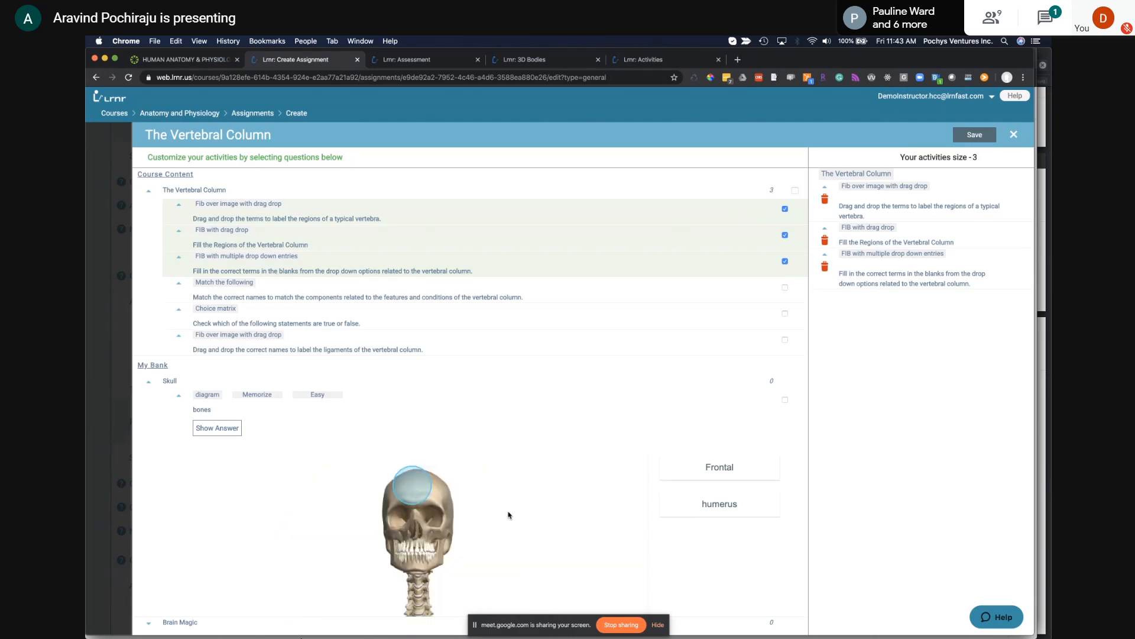
Step: Reveal the answer to the bones diagram question, add it to The Vertebral Column activity, save the customization and close it
left_click(220, 431)
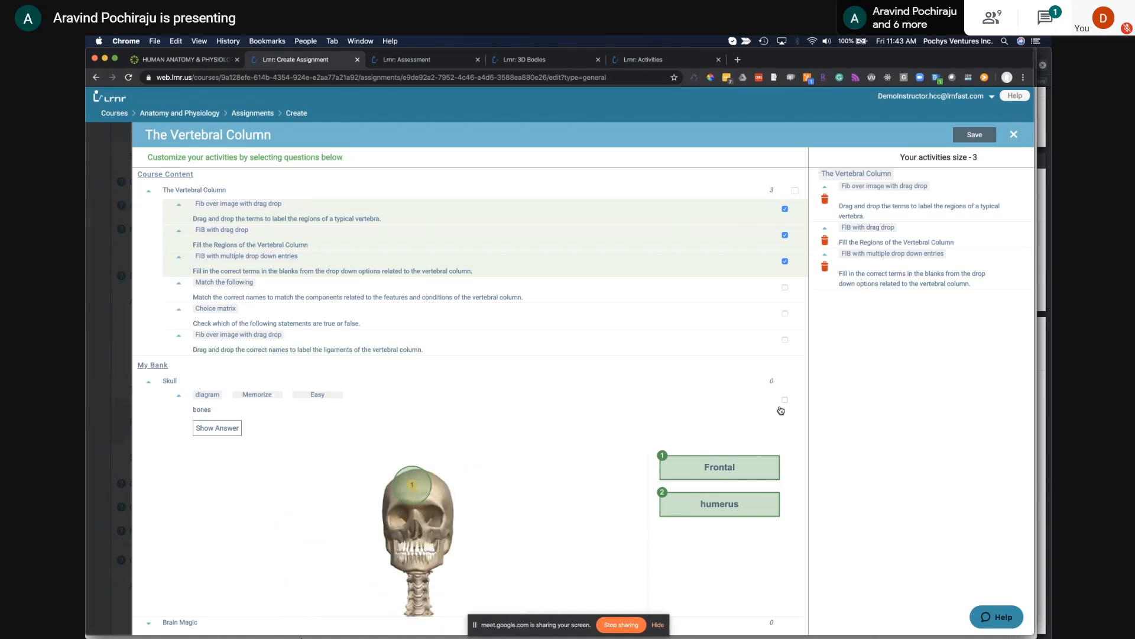
left_click(785, 401)
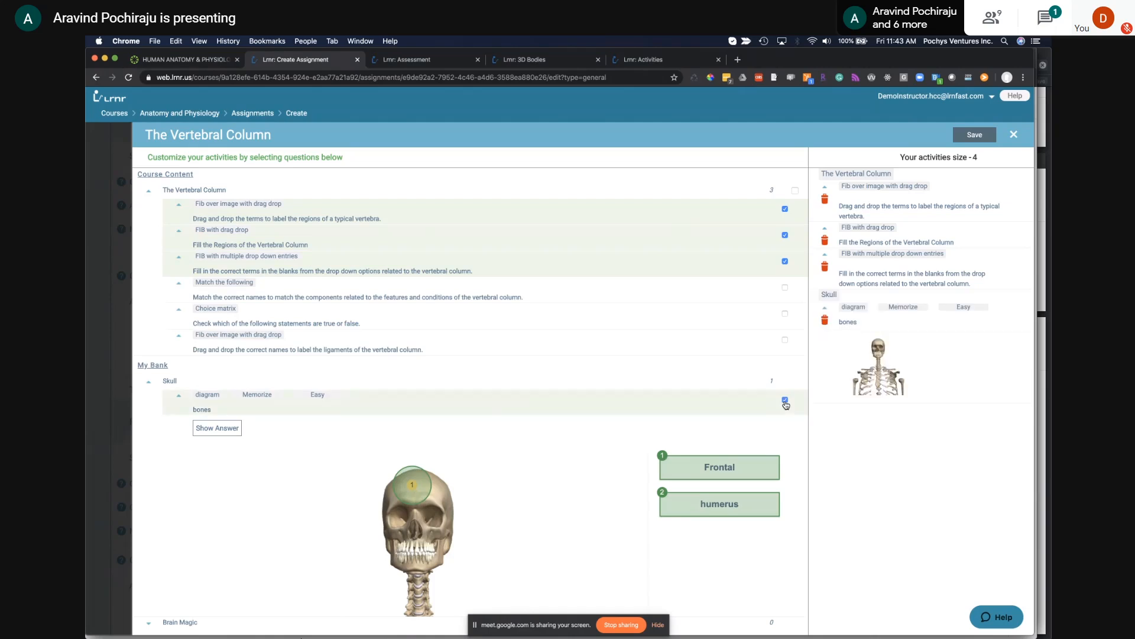
left_click(981, 141)
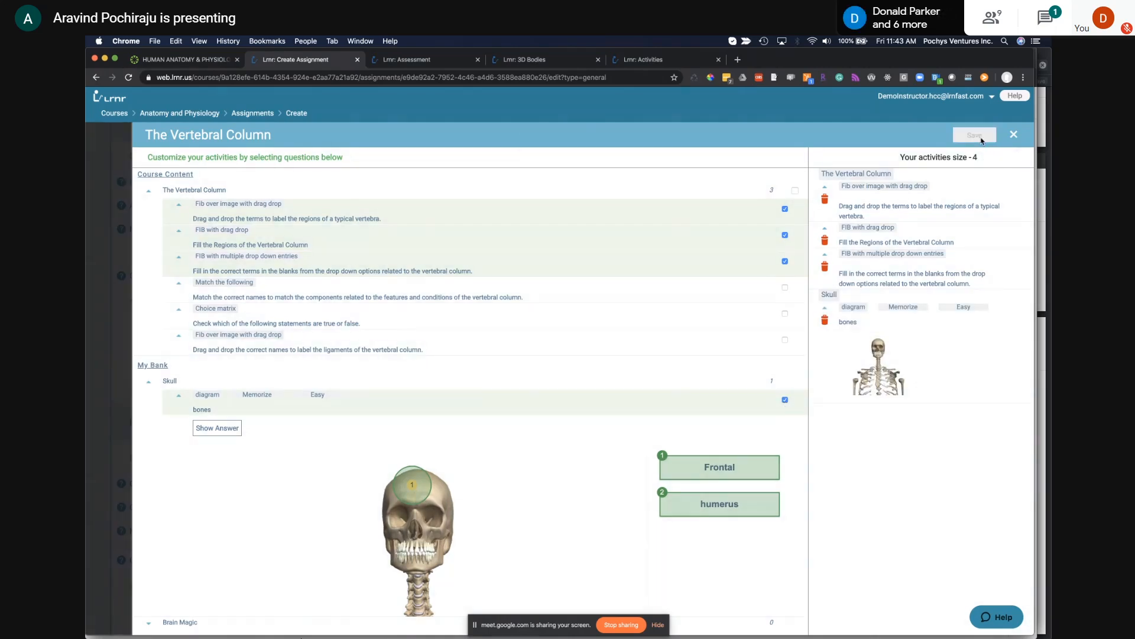
left_click(1014, 136)
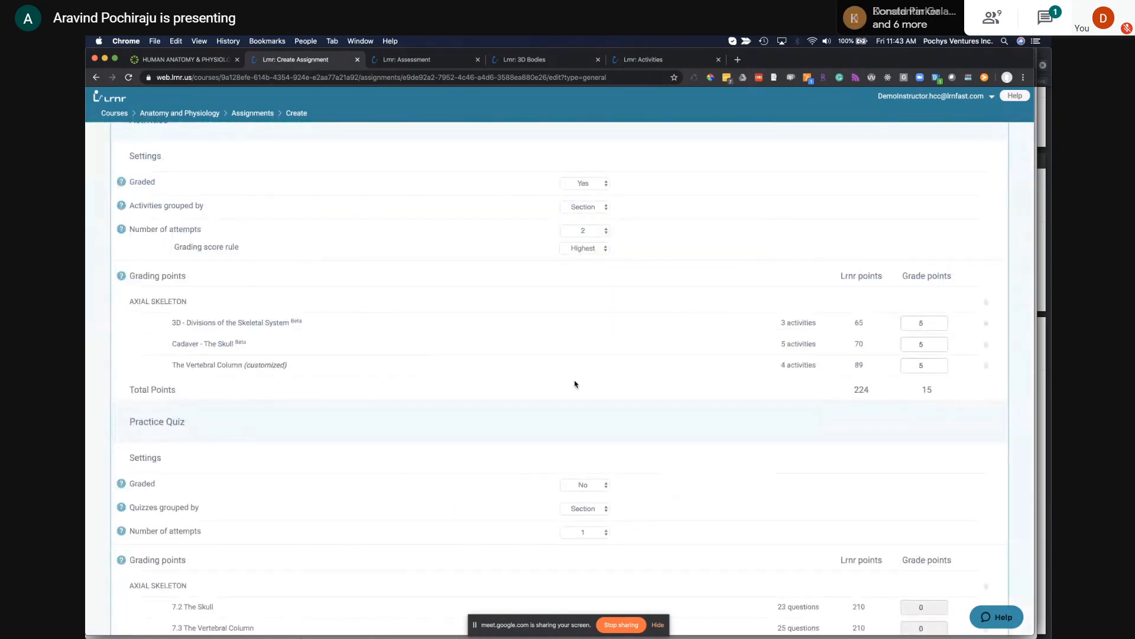
Step: Open the question customization for 3D - Divisions of the Skeletal System and preview the 3D Match question with its solution
mouse_move(243, 369)
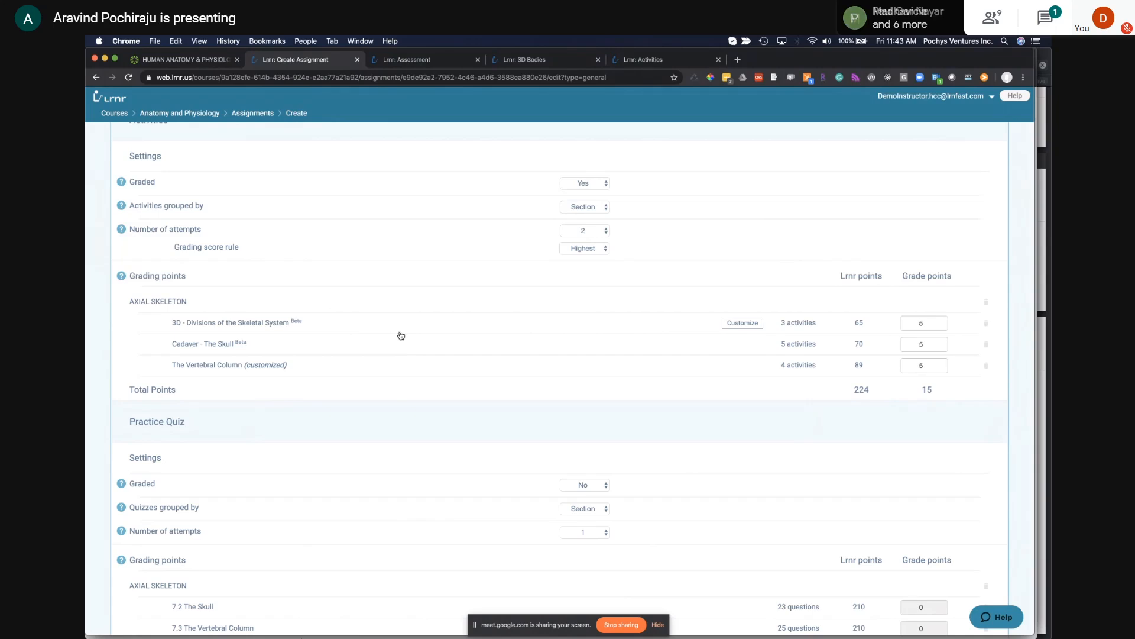
left_click(743, 323)
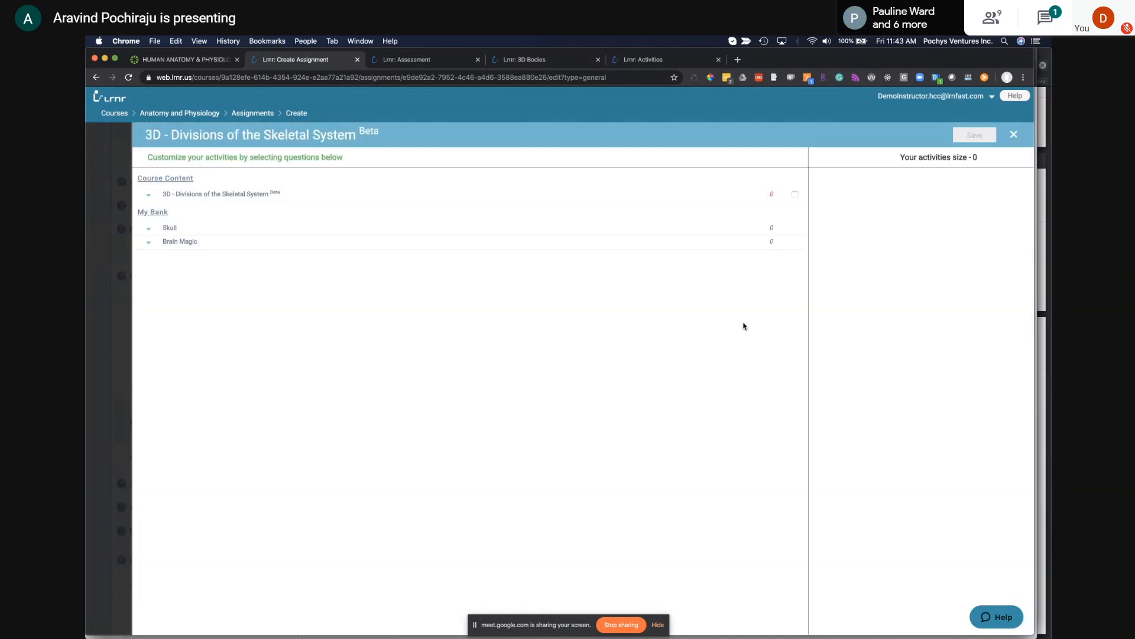
left_click(251, 195)
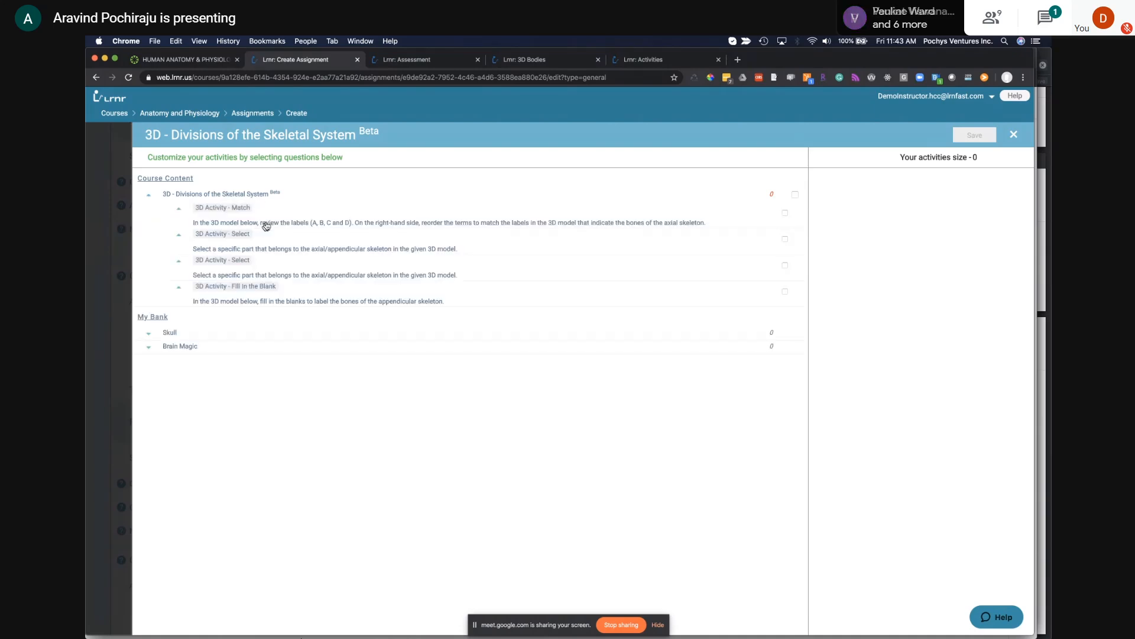
left_click(265, 222)
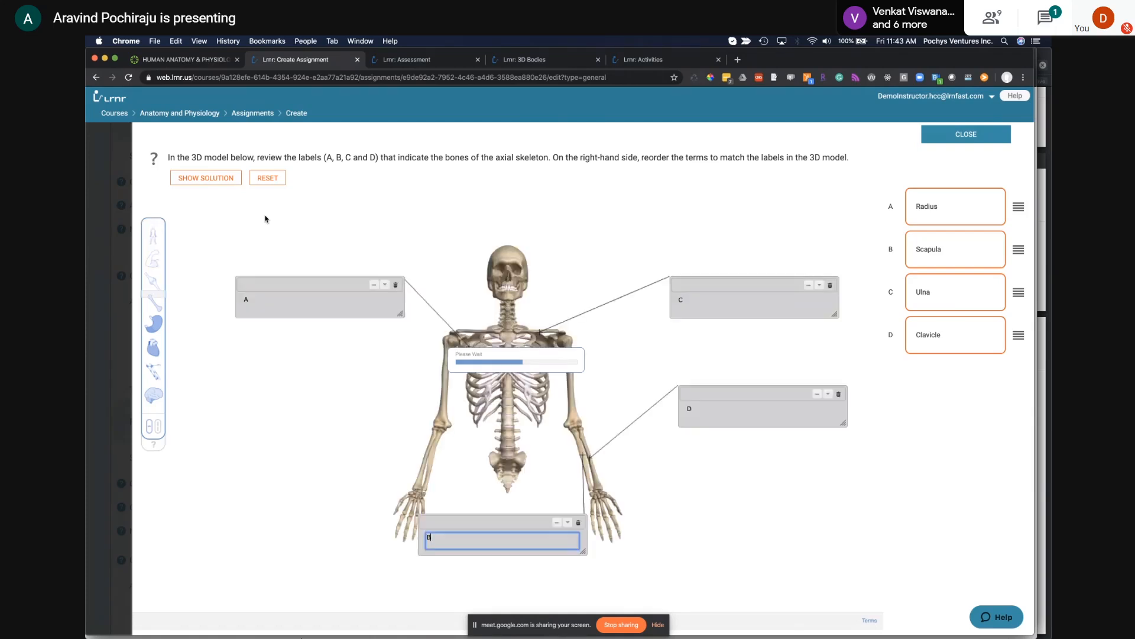
left_click(206, 179)
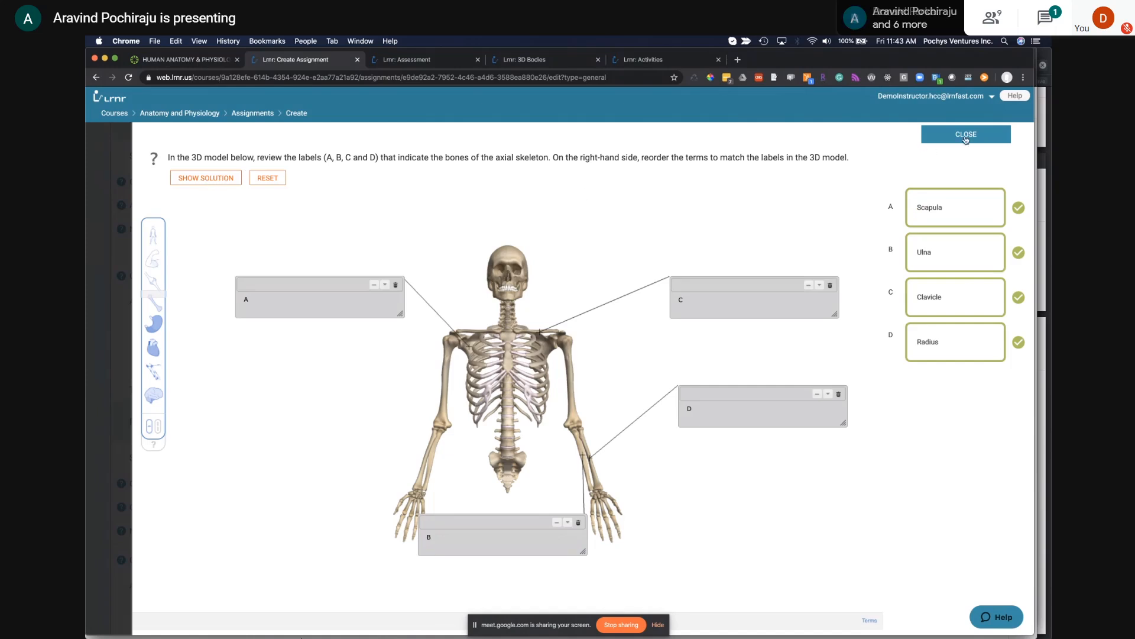
left_click(970, 134)
Step: Preview the 3D Select question about one phalange with its solution, and leave the activity customization without selecting questions
left_click(352, 276)
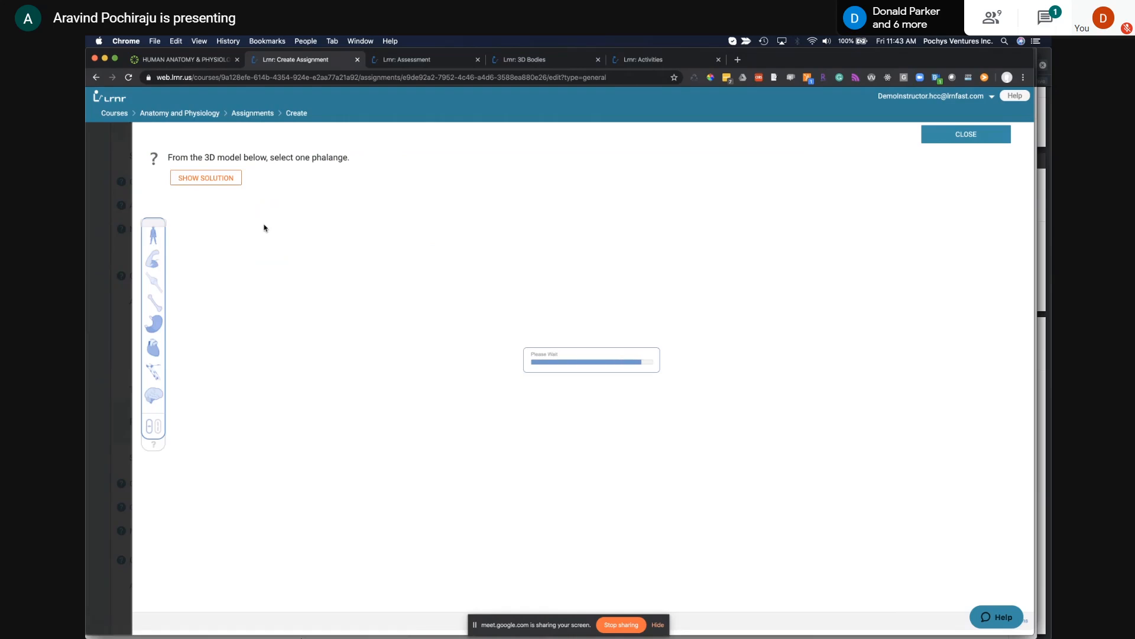
left_click(214, 179)
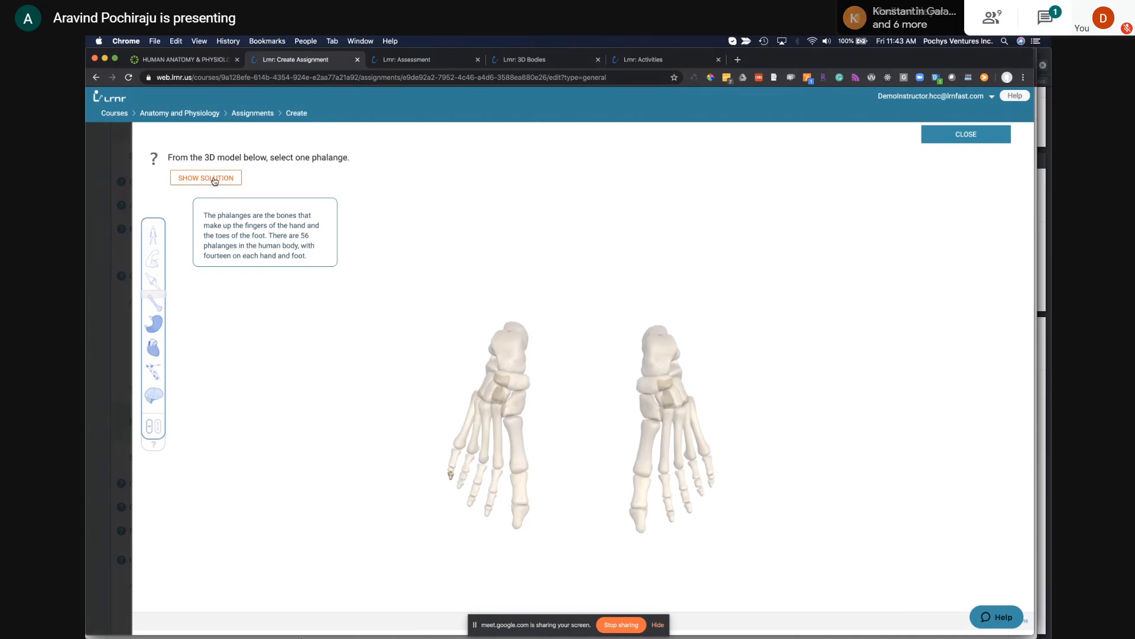
left_click(975, 136)
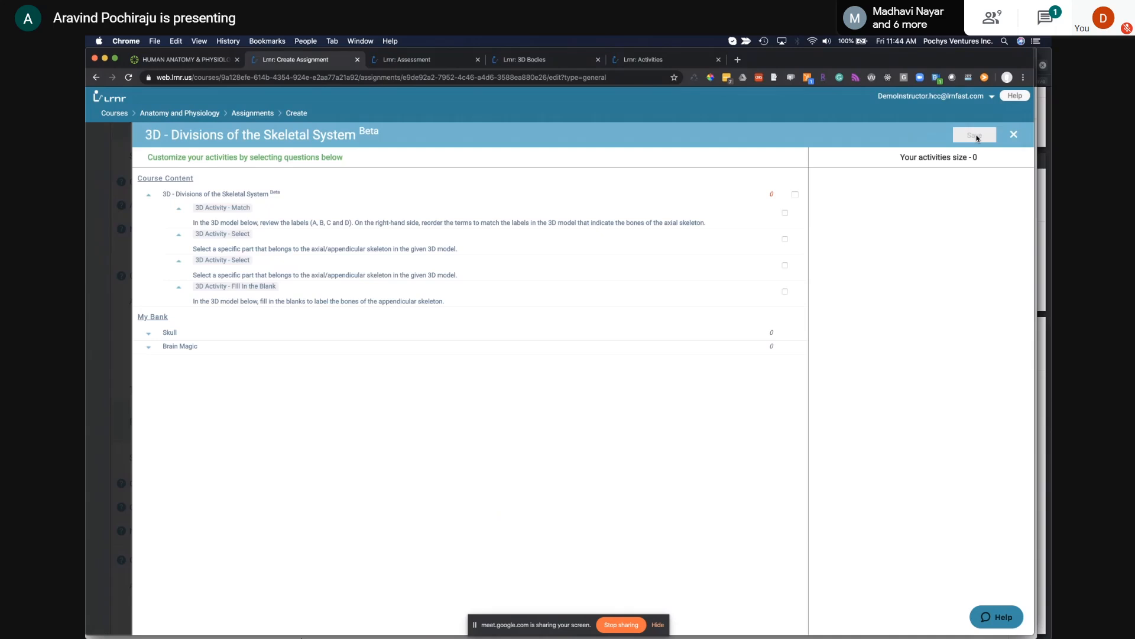
left_click(1015, 135)
Step: Make the Practice Quiz graded and set its number of attempts to 2
scroll(504, 398, "down", 4)
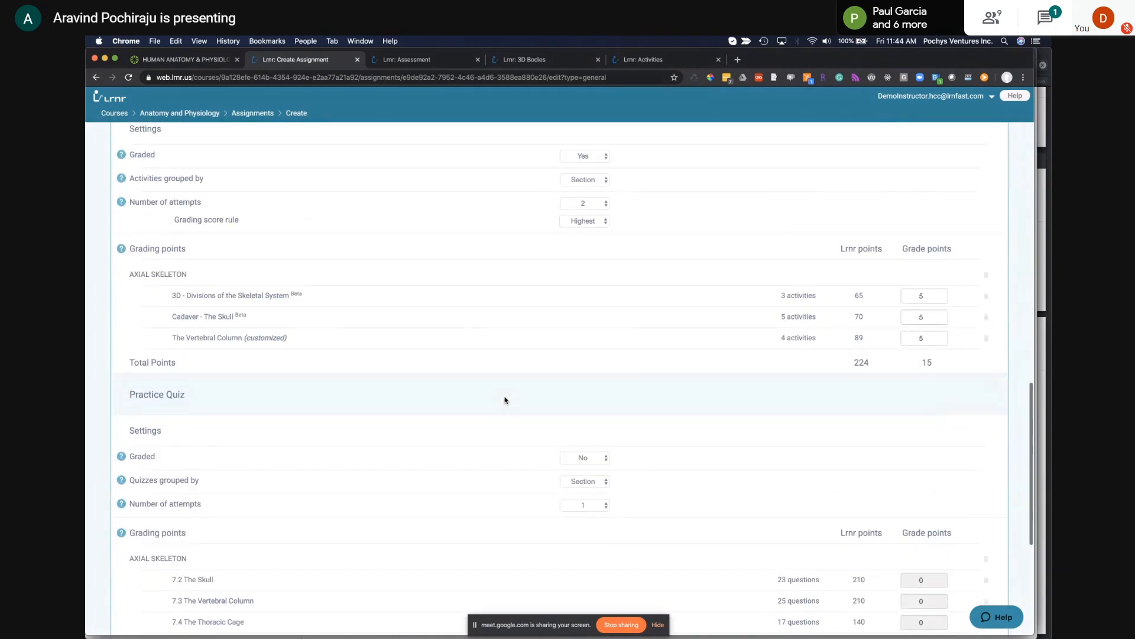
scroll(396, 399, "down", 2)
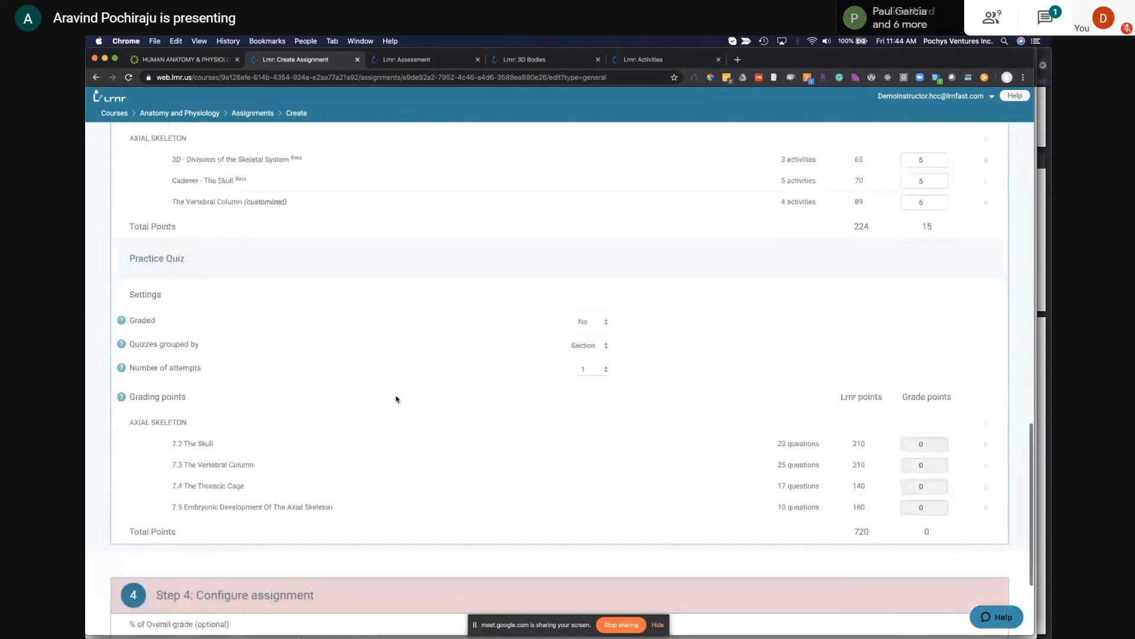
left_click(600, 322)
left_click(578, 330)
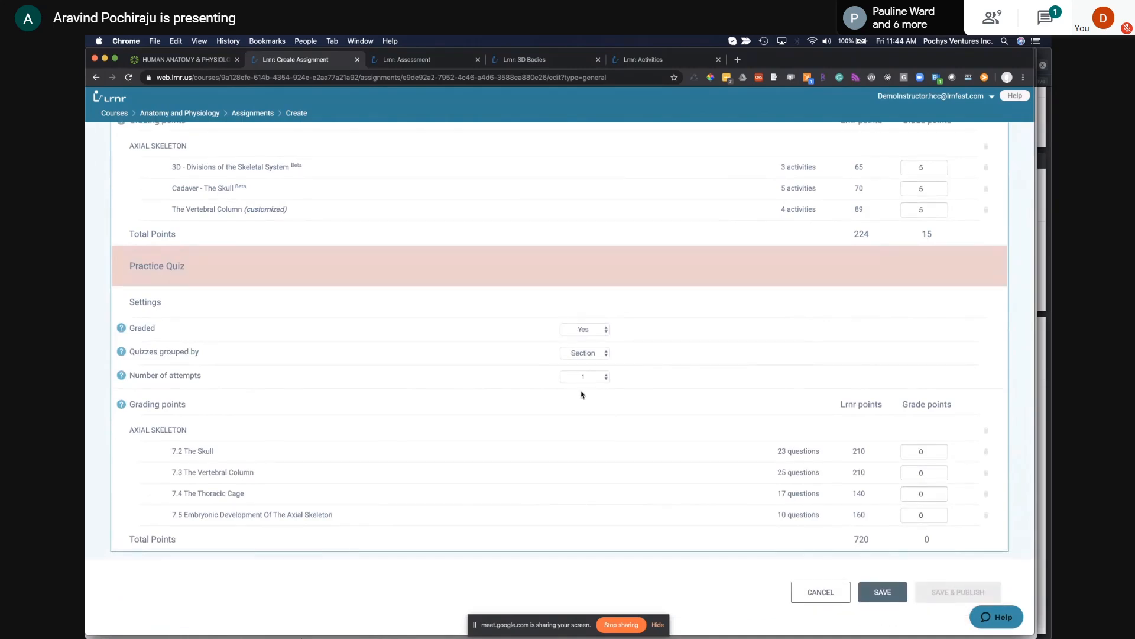
left_click(596, 381)
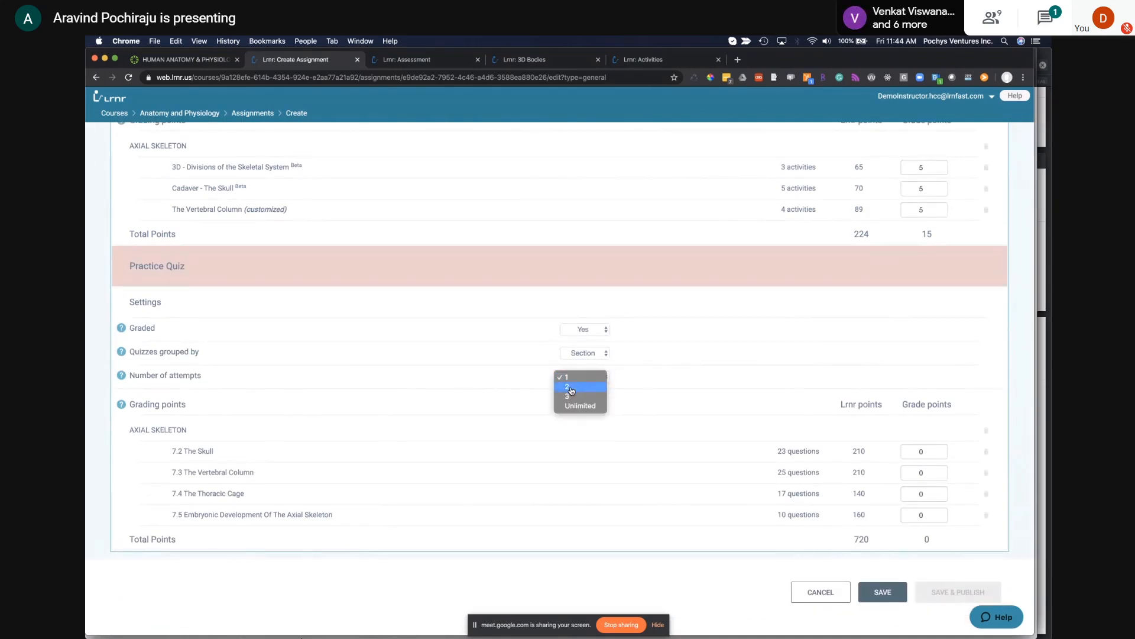
left_click(571, 388)
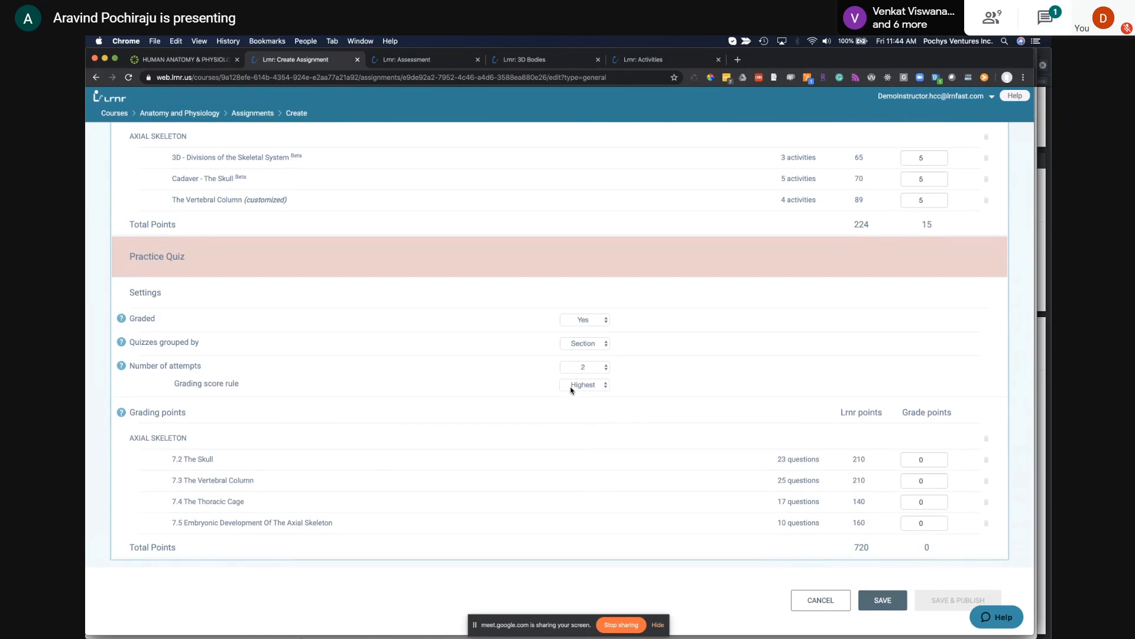
Step: Group the practice quizzes by chapter and open the question customization for the Axial Skeleton quiz
left_click(592, 346)
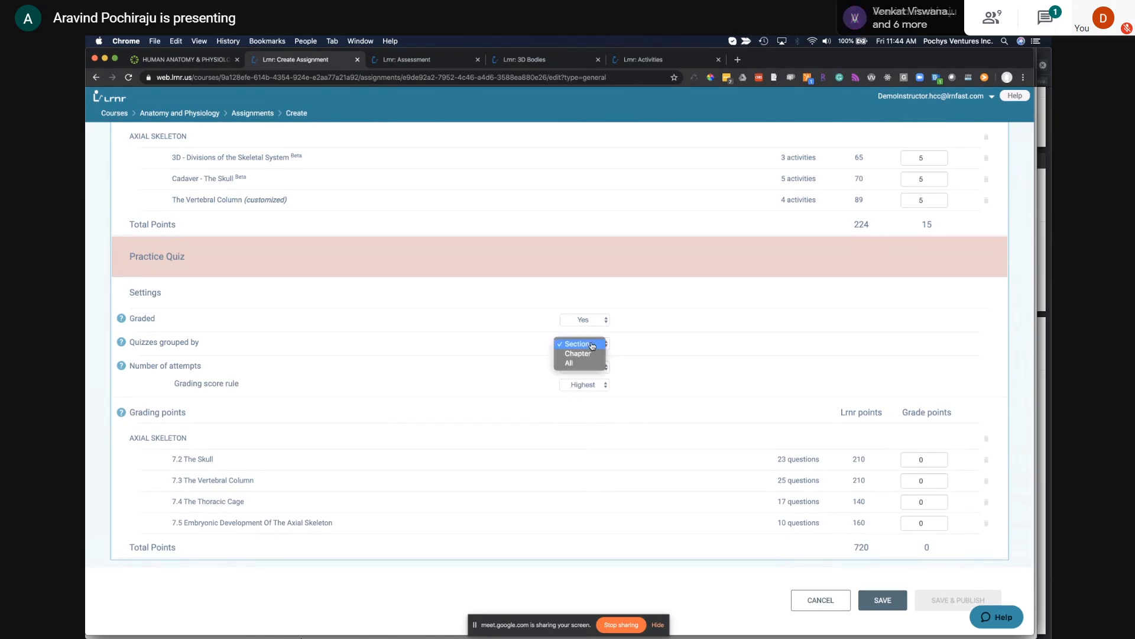
left_click(578, 354)
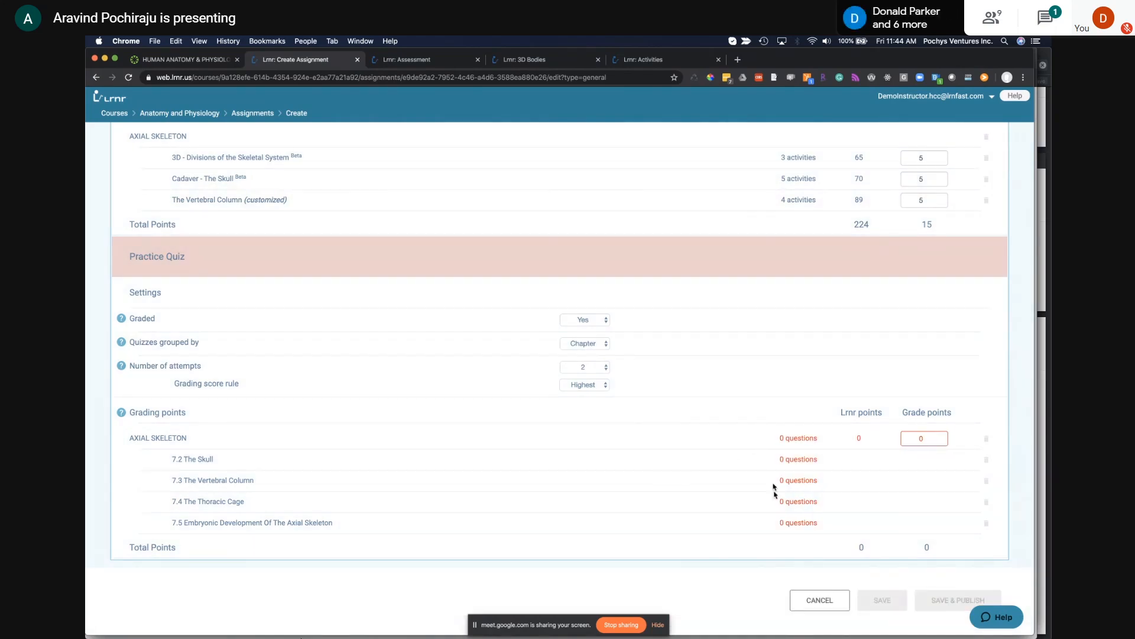
mouse_move(734, 441)
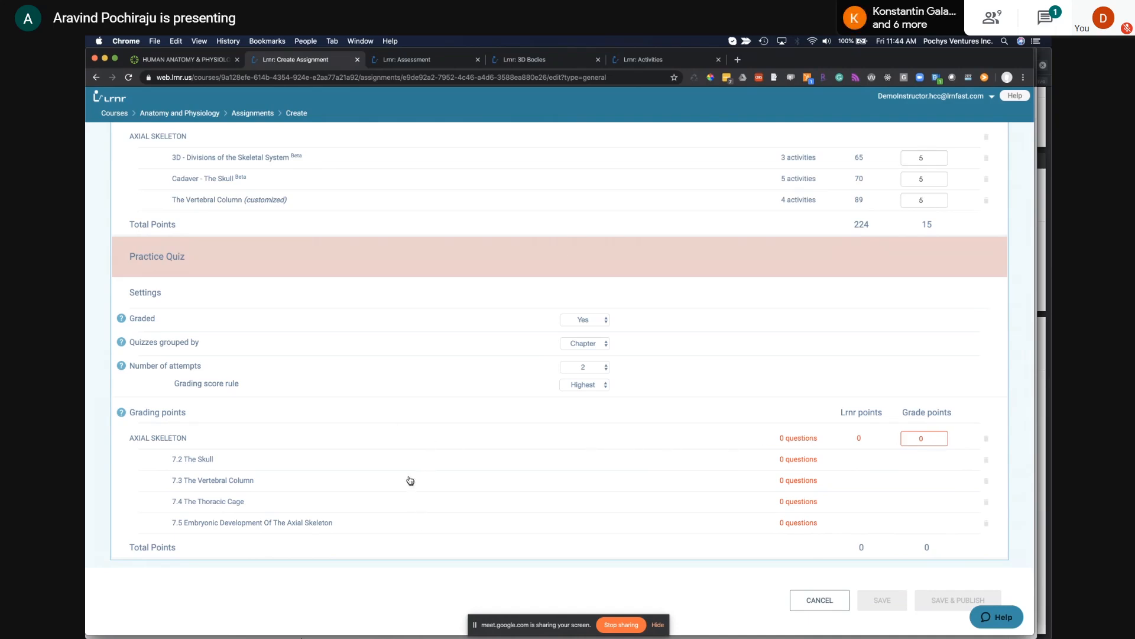
mouse_move(666, 441)
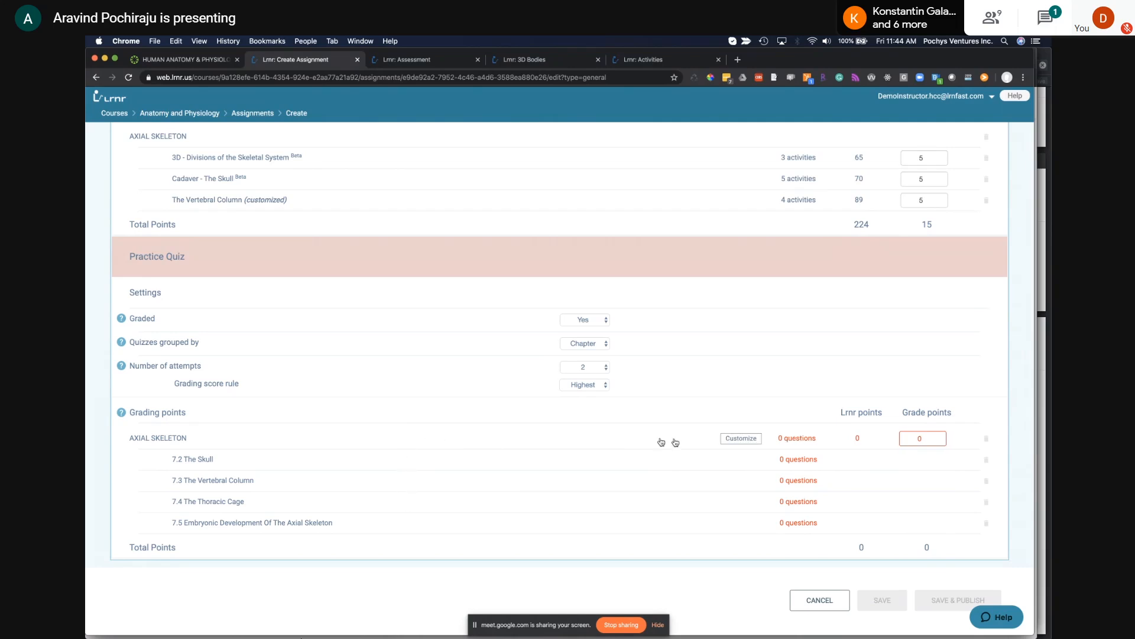
left_click(741, 438)
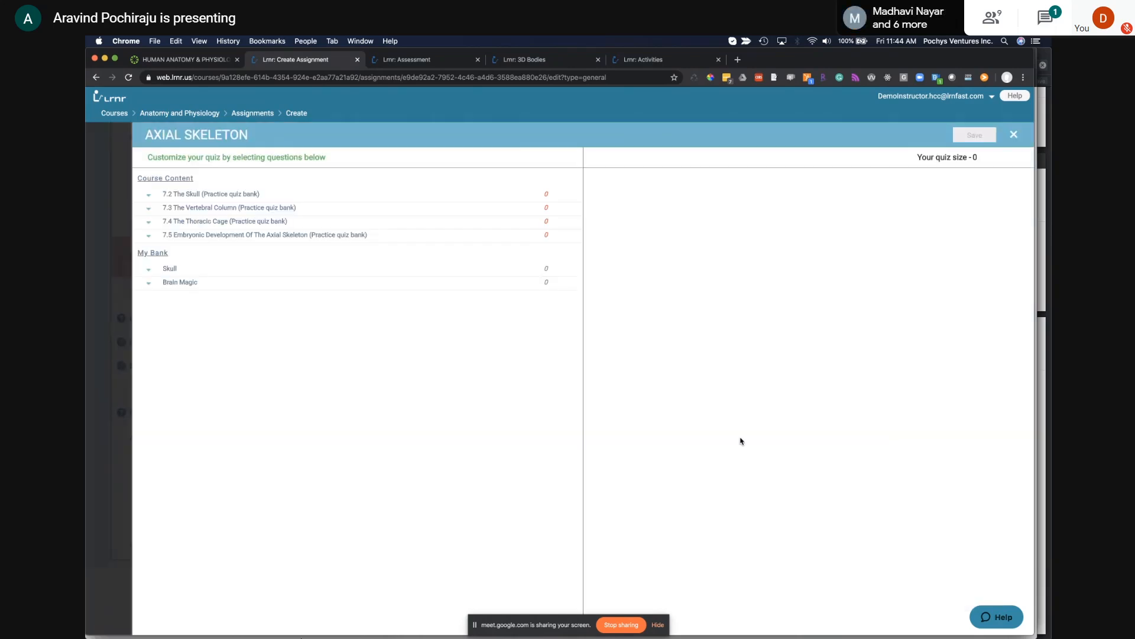
Step: Preview the first multiple-choice question and its answer feedback in the 7.2 The Skull and 7.3 The Vertebral Column practice quiz banks
left_click(203, 196)
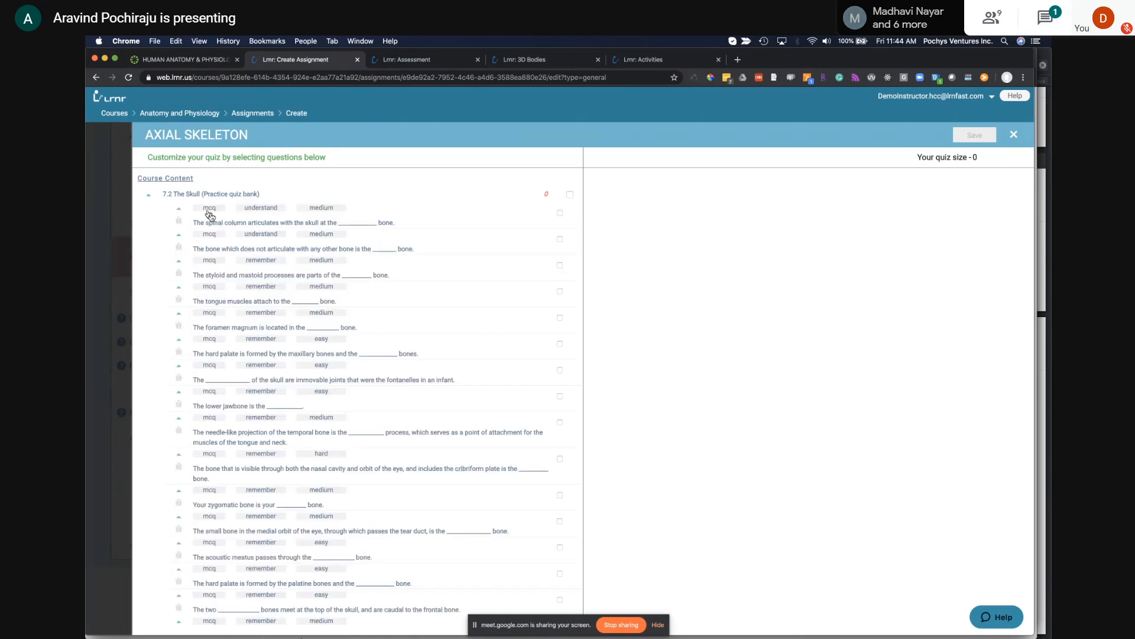
left_click(293, 220)
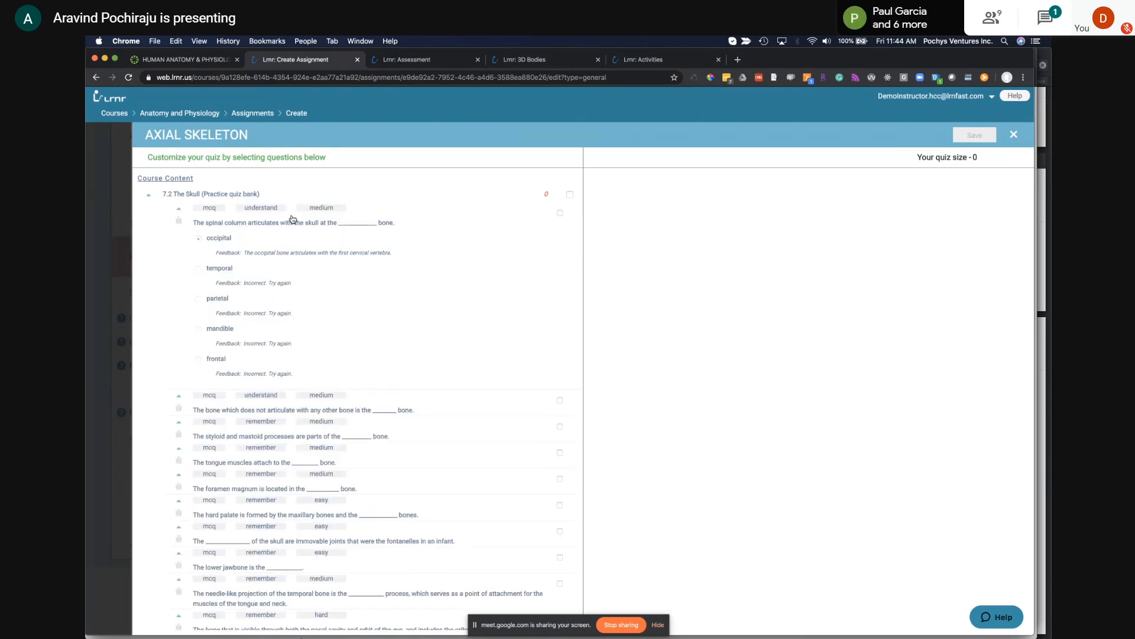
left_click(242, 196)
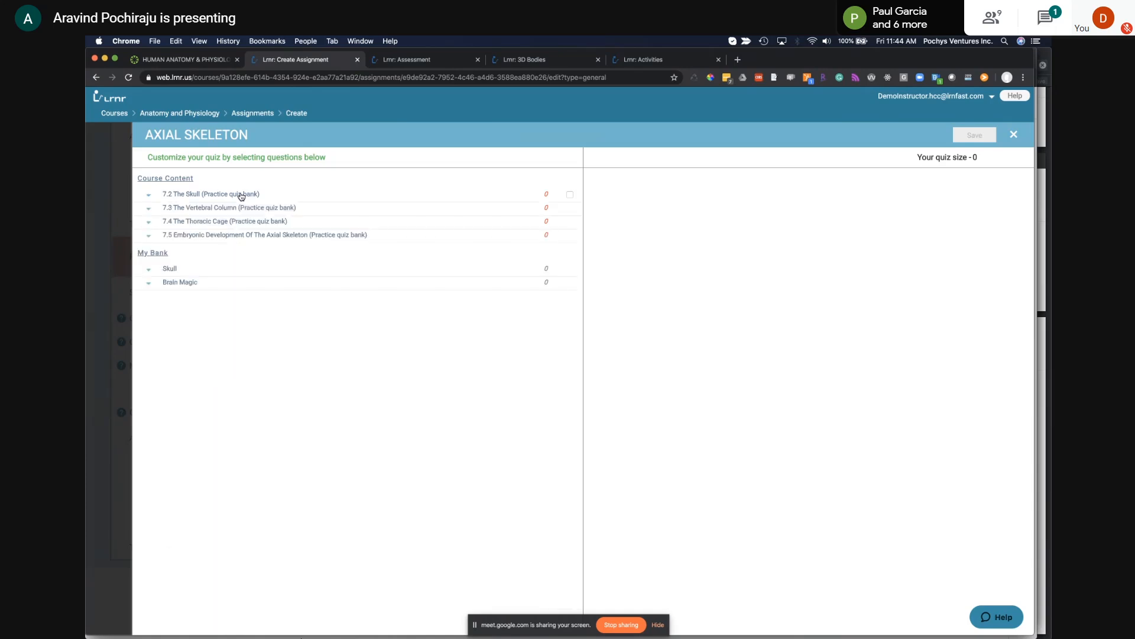
left_click(231, 209)
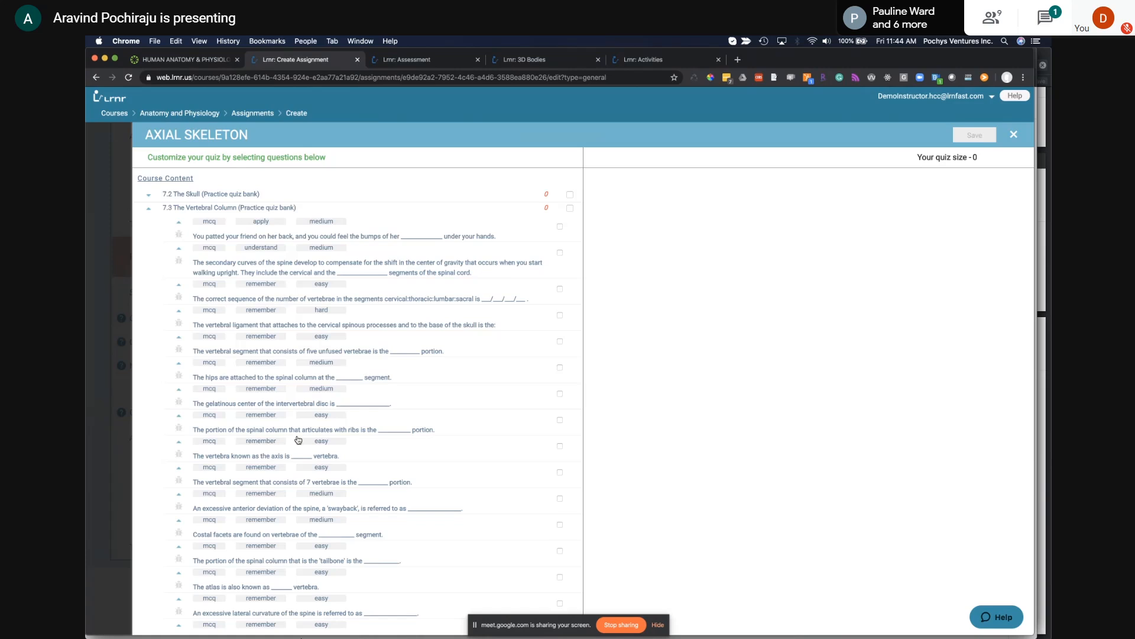
left_click(291, 235)
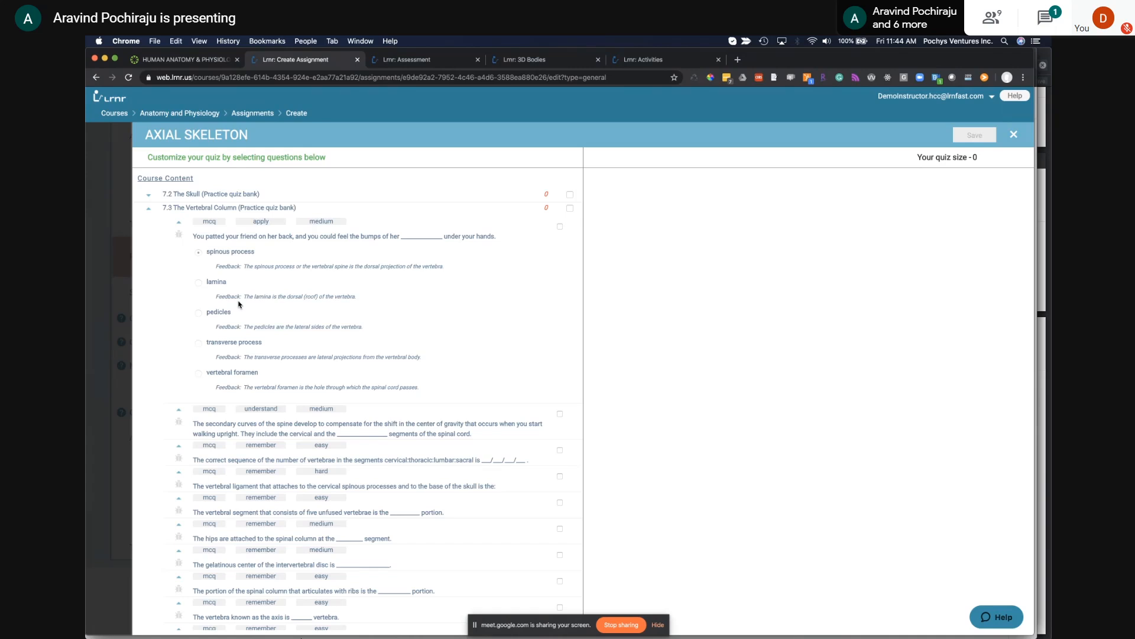
Step: View the issue report form for the first 7.3 question, cancel it, and close the Axial Skeleton quiz customization
left_click(178, 235)
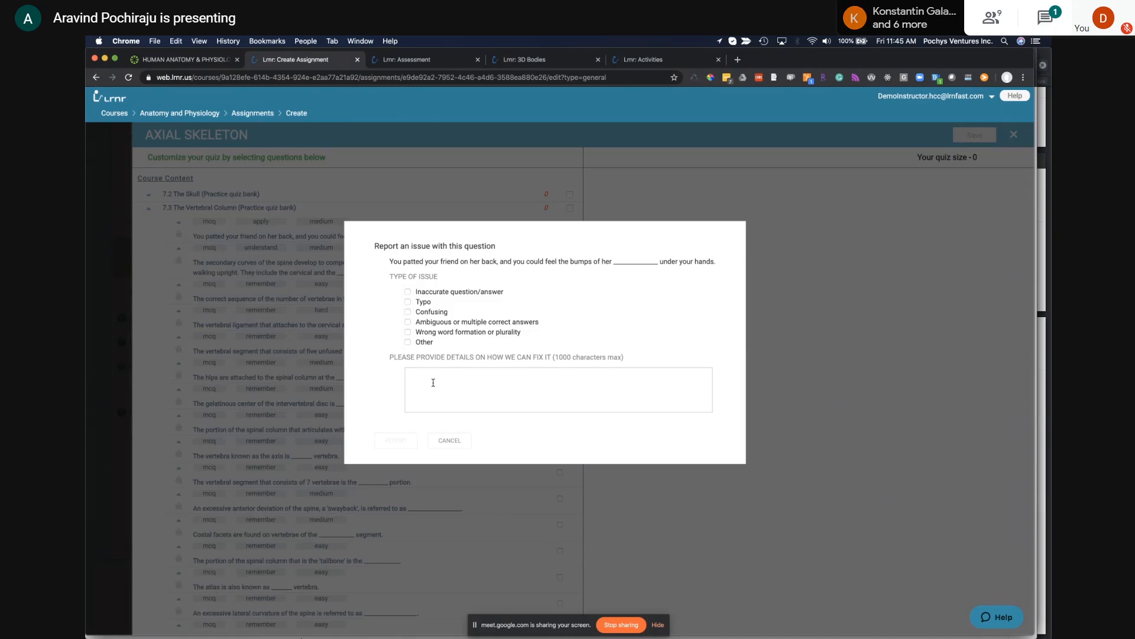
left_click(449, 441)
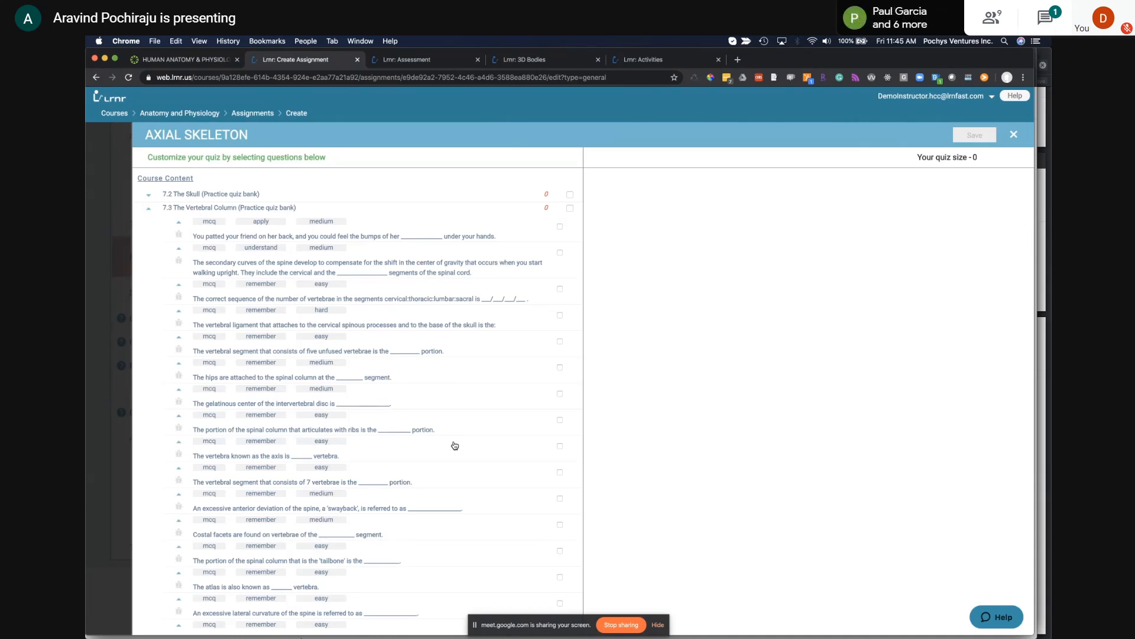
left_click(269, 208)
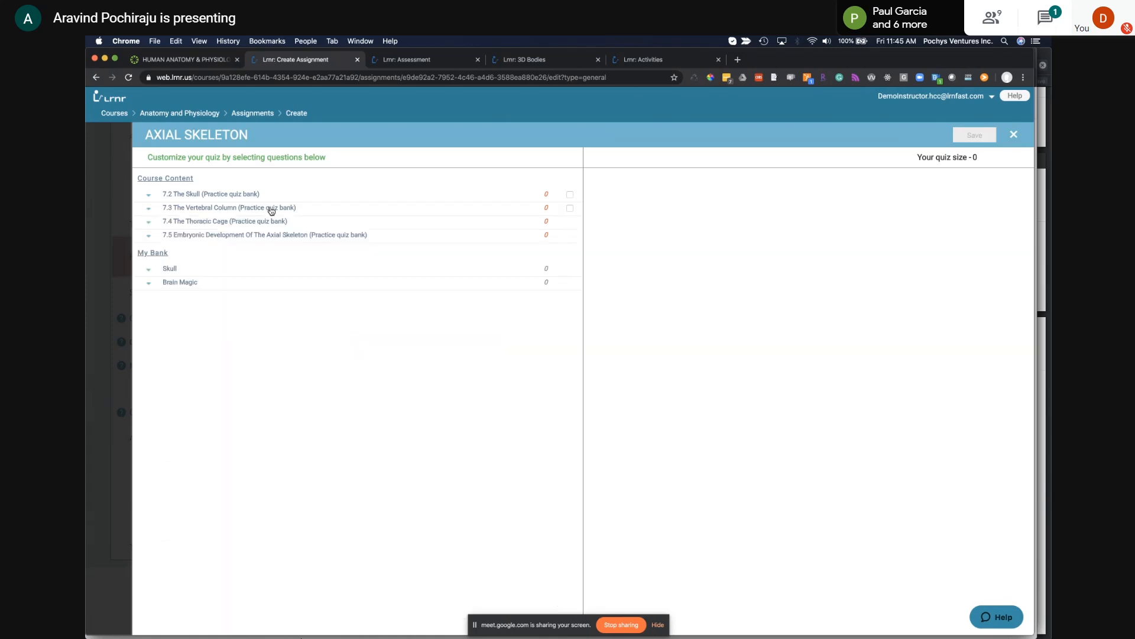
left_click(1015, 136)
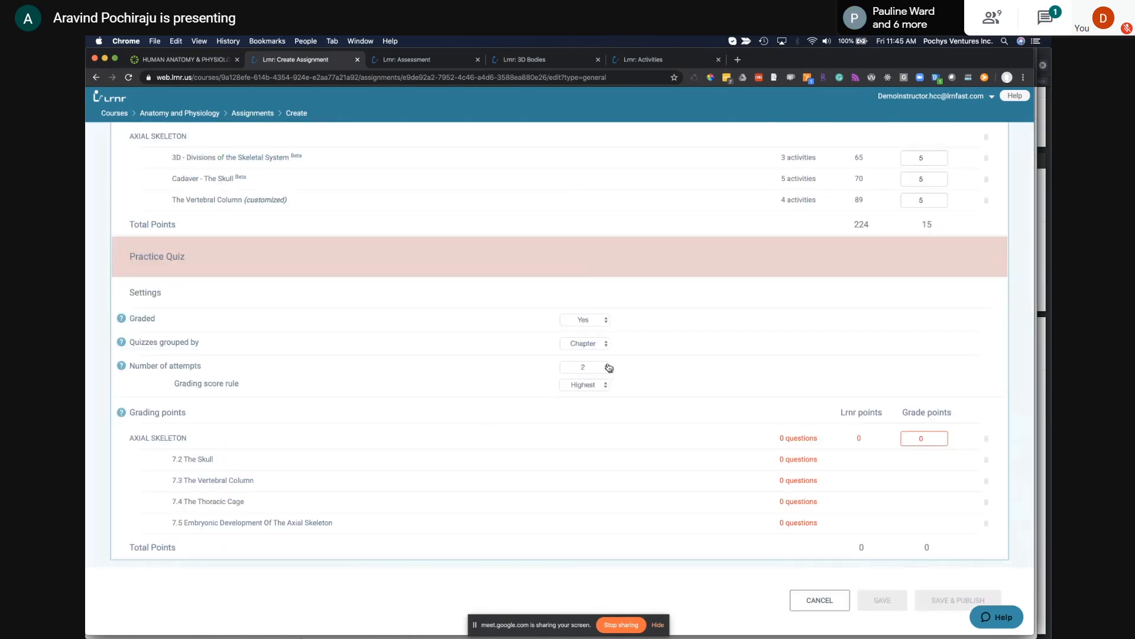
Step: Switch the practice quiz grouping back to Section
left_click(601, 347)
left_click(588, 335)
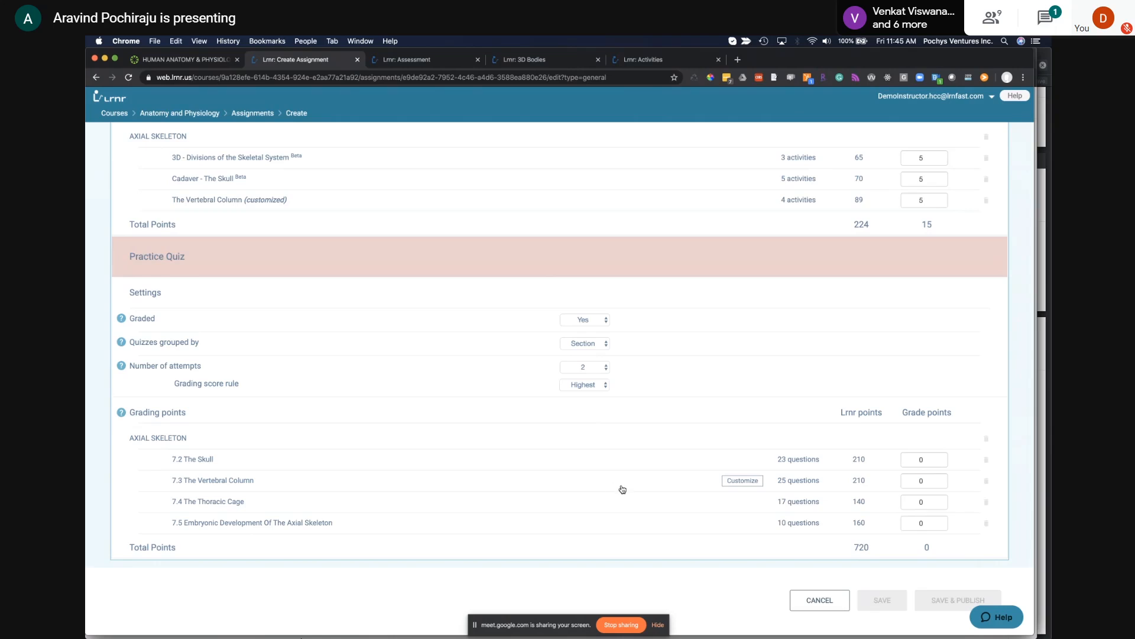
Step: Open the question customization for the 7.3 The Vertebral Column quiz and preview its first question with the answer feedback
left_click(743, 481)
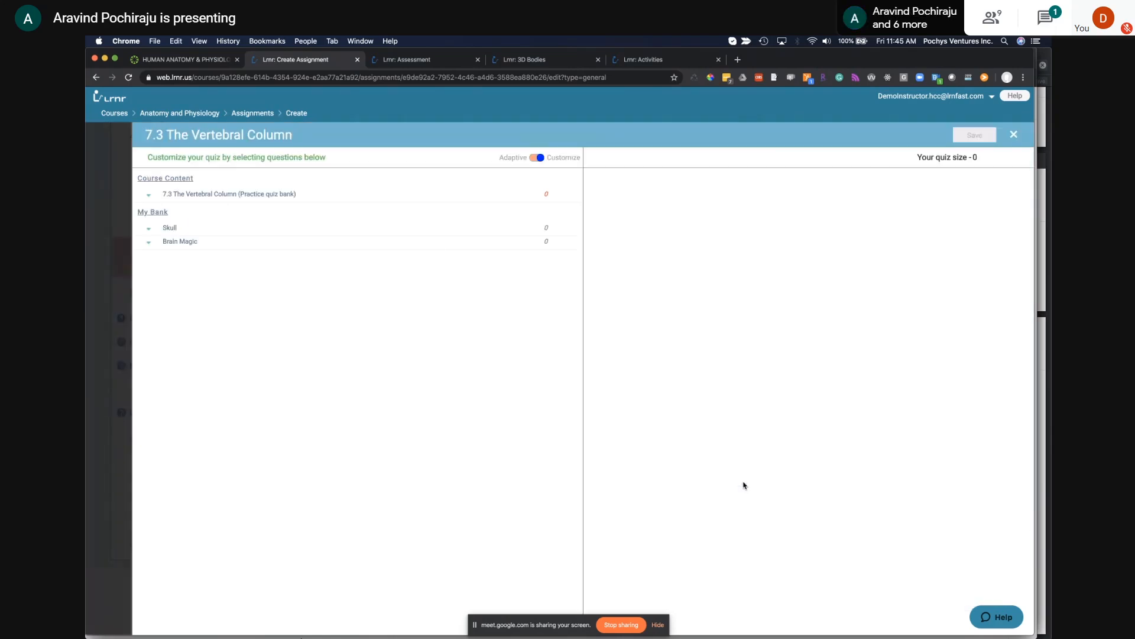
left_click(229, 195)
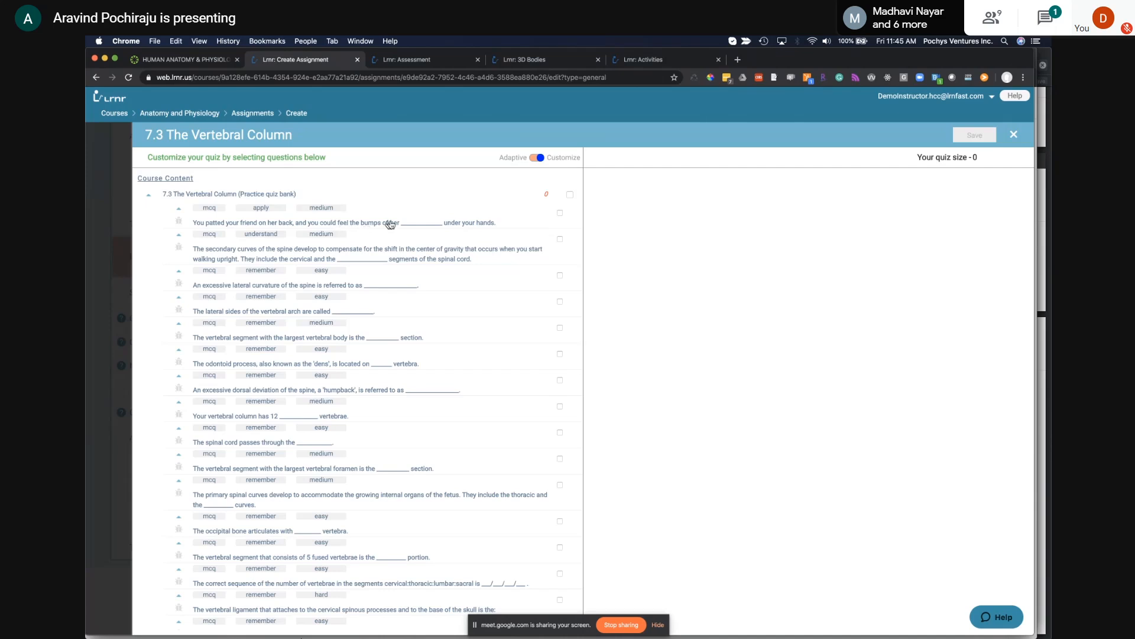
left_click(359, 222)
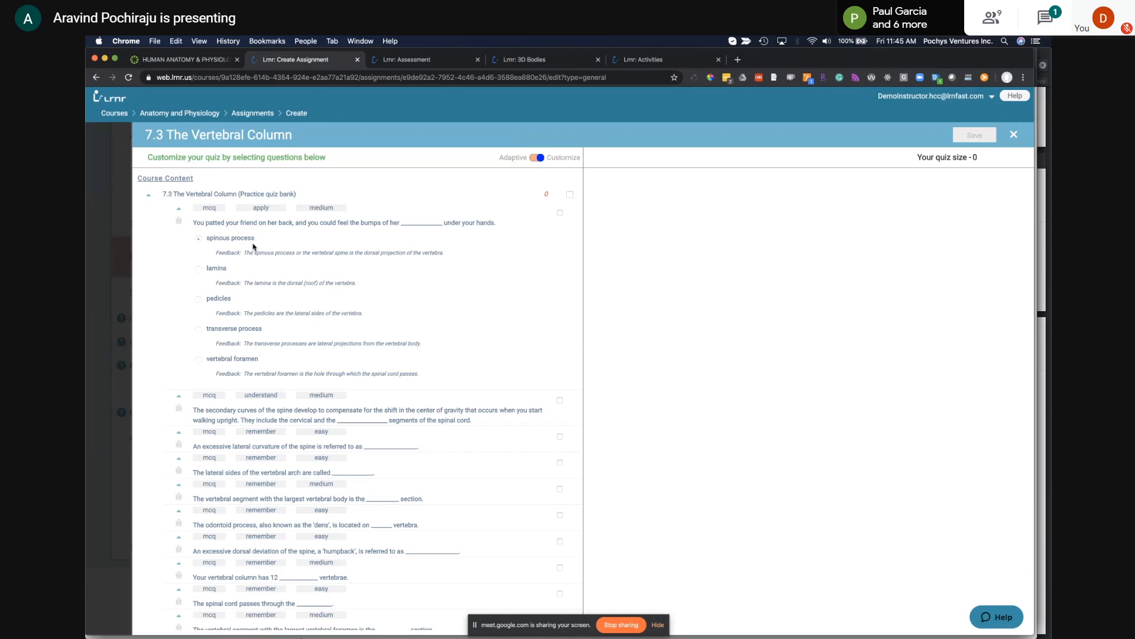
Step: Add the spinous process, secondary curves, vertebral arch lateral sides and largest vertebral body questions to the 7.3 quiz, collapsing the previewed answers
left_click(560, 213)
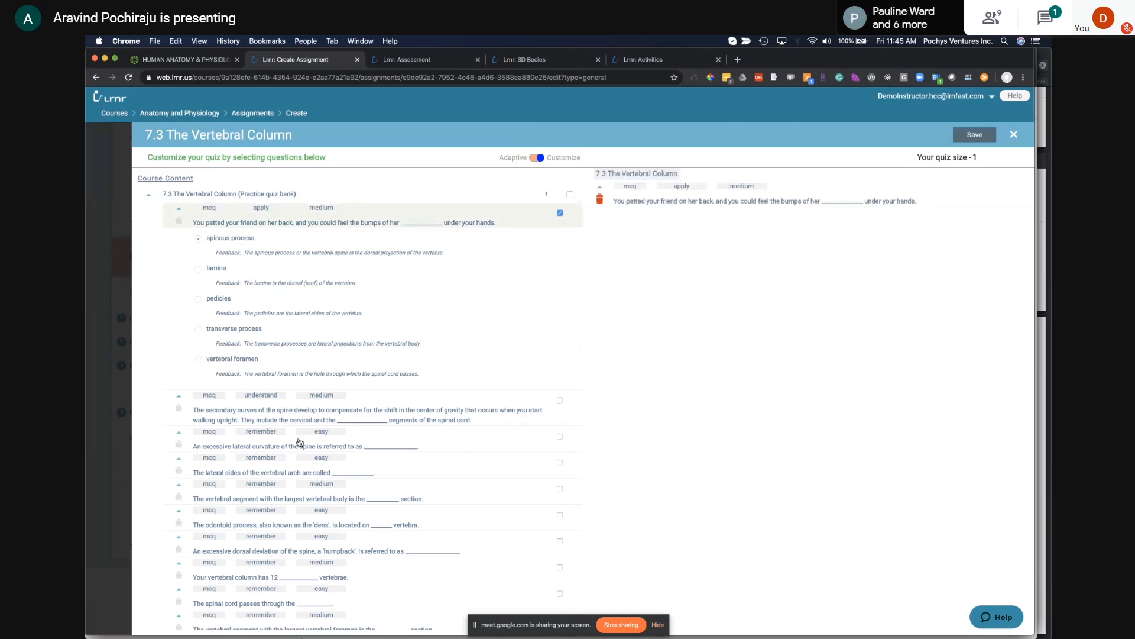
left_click(304, 418)
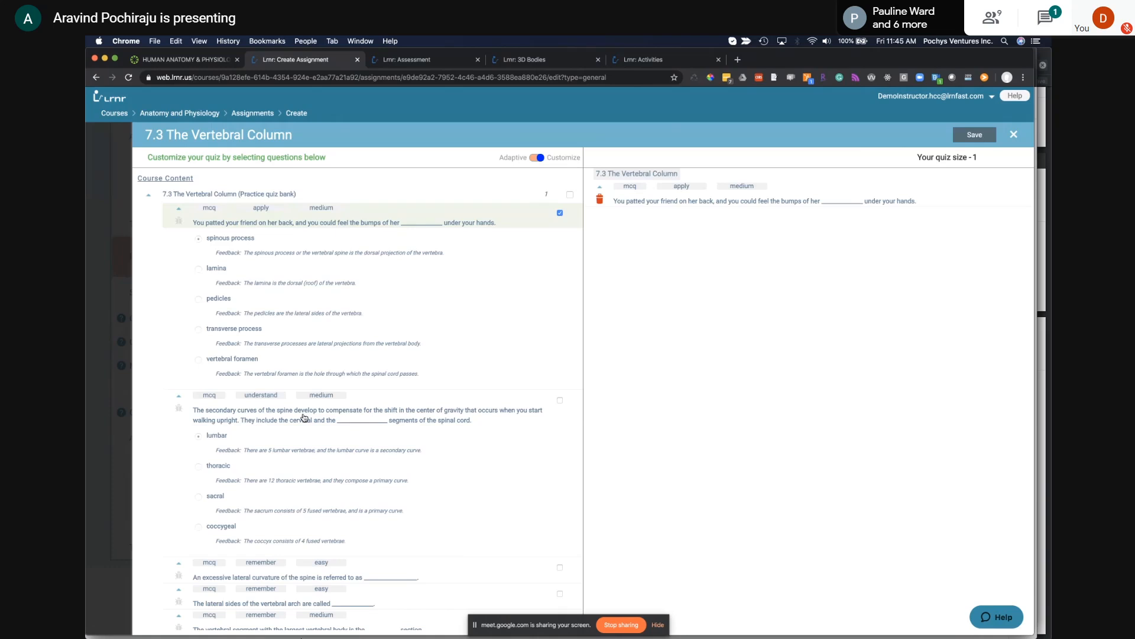
scroll(304, 418, "down", 3)
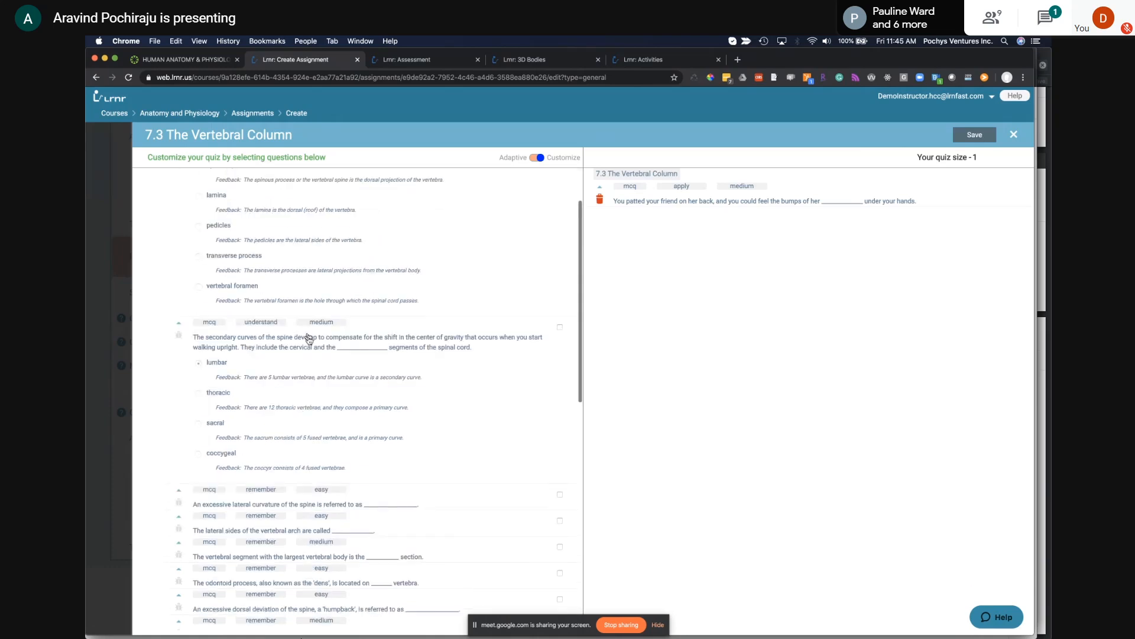
left_click(560, 327)
left_click(560, 520)
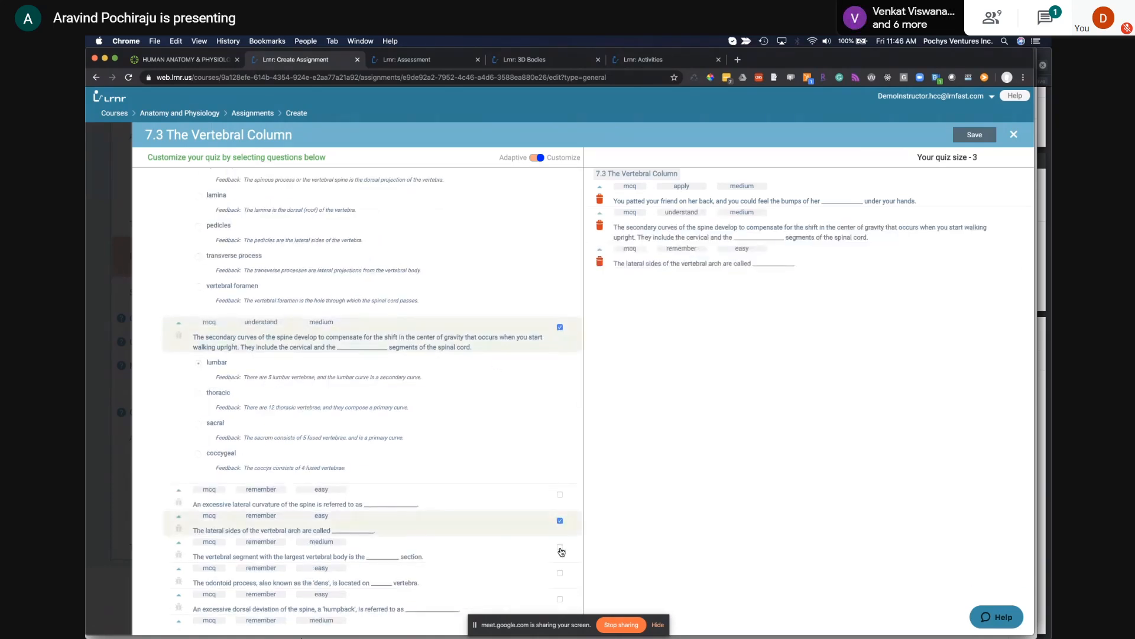
left_click(560, 547)
left_click(385, 347)
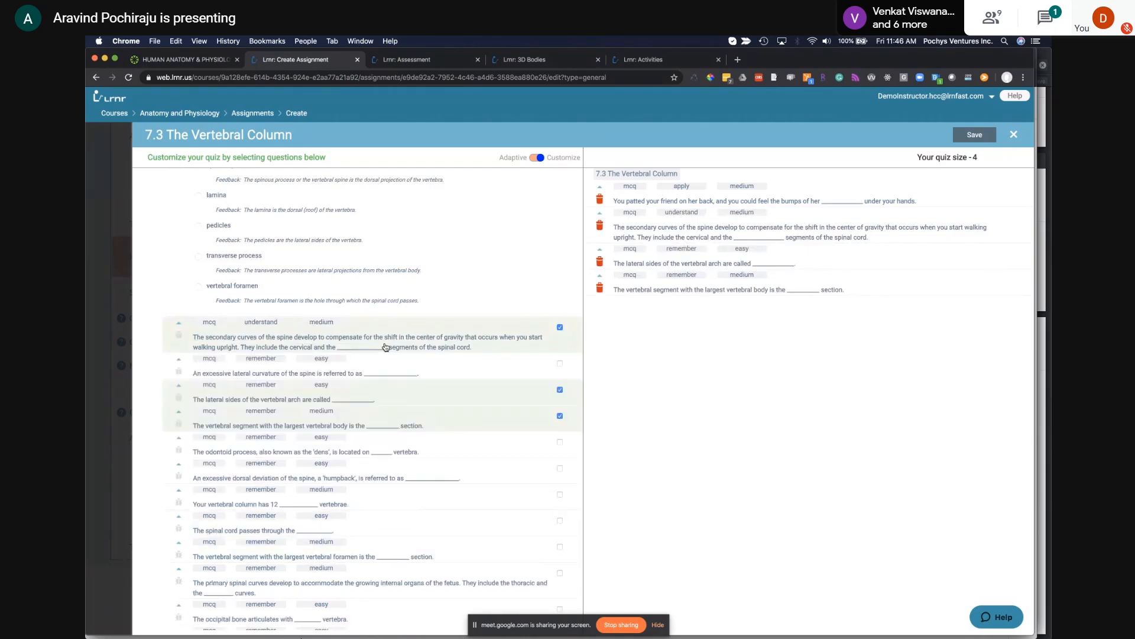
scroll(330, 220, "up", 3)
left_click(330, 220)
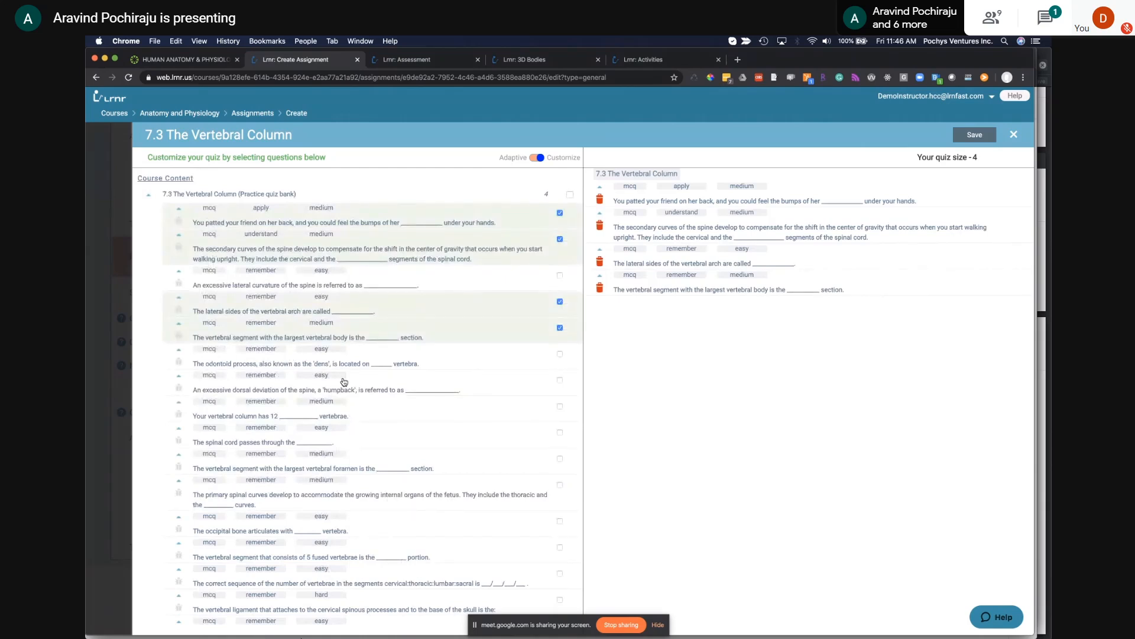
Step: Preview both Skull questions in My Bank, add the fill-in-the-blank "Whats the only movable bone in the skull" to the quiz, and save the customization
scroll(230, 548, "down", 5)
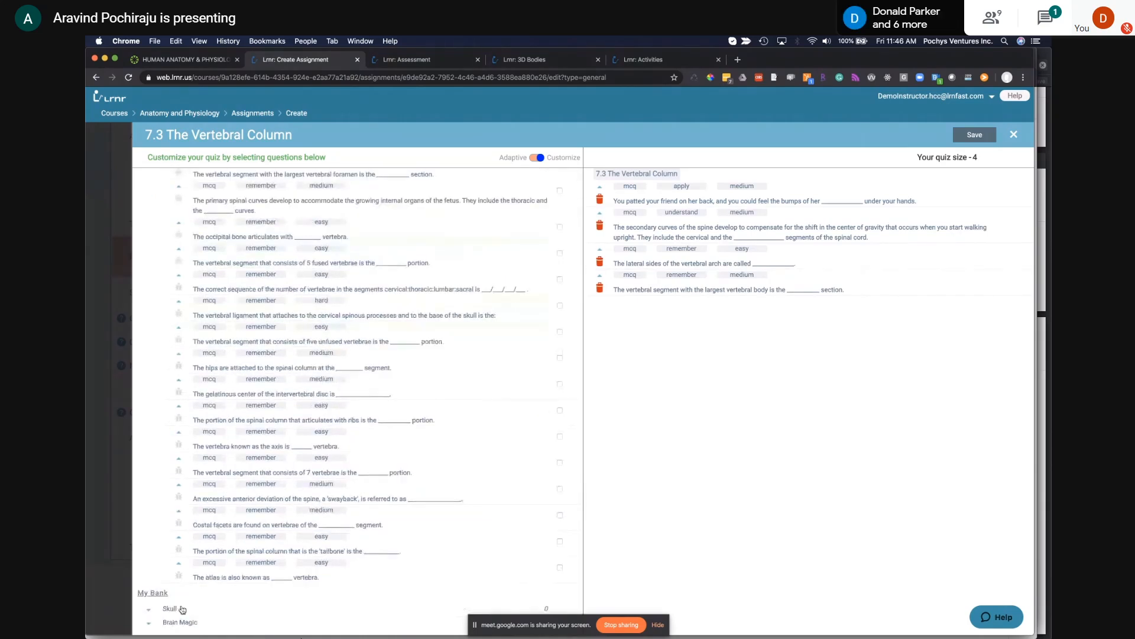
left_click(171, 609)
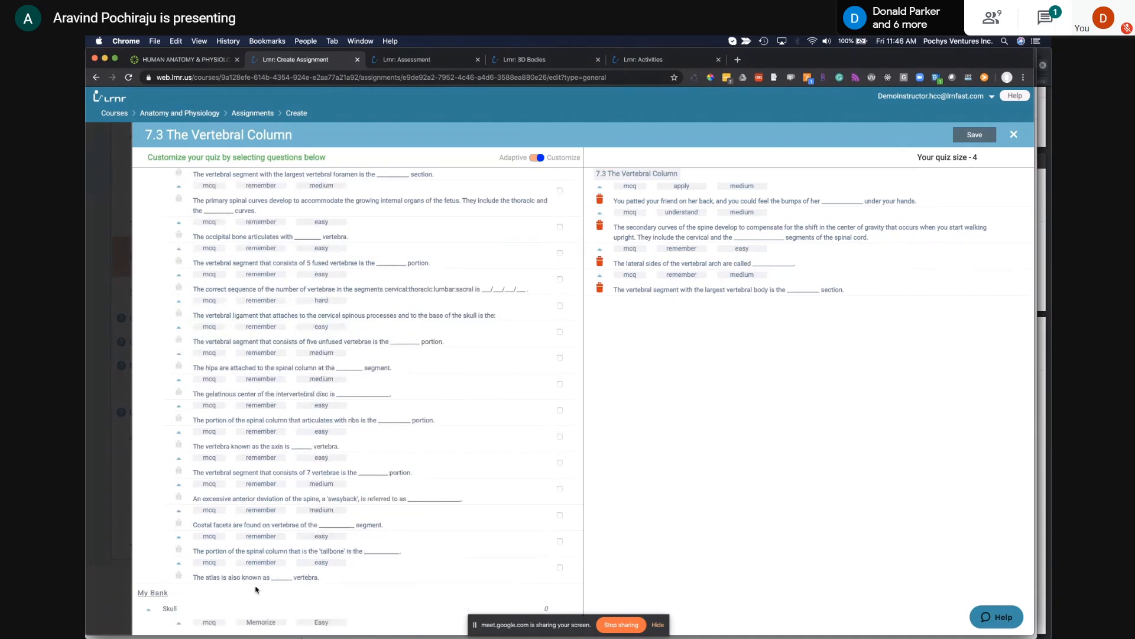
scroll(242, 595, "down", 1)
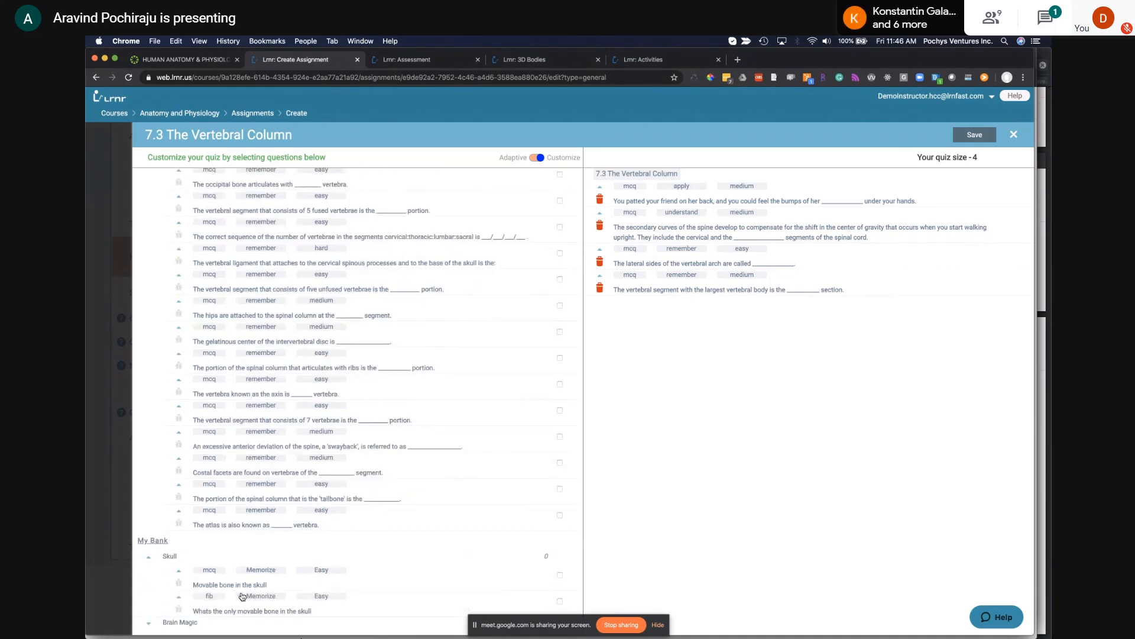
left_click(259, 582)
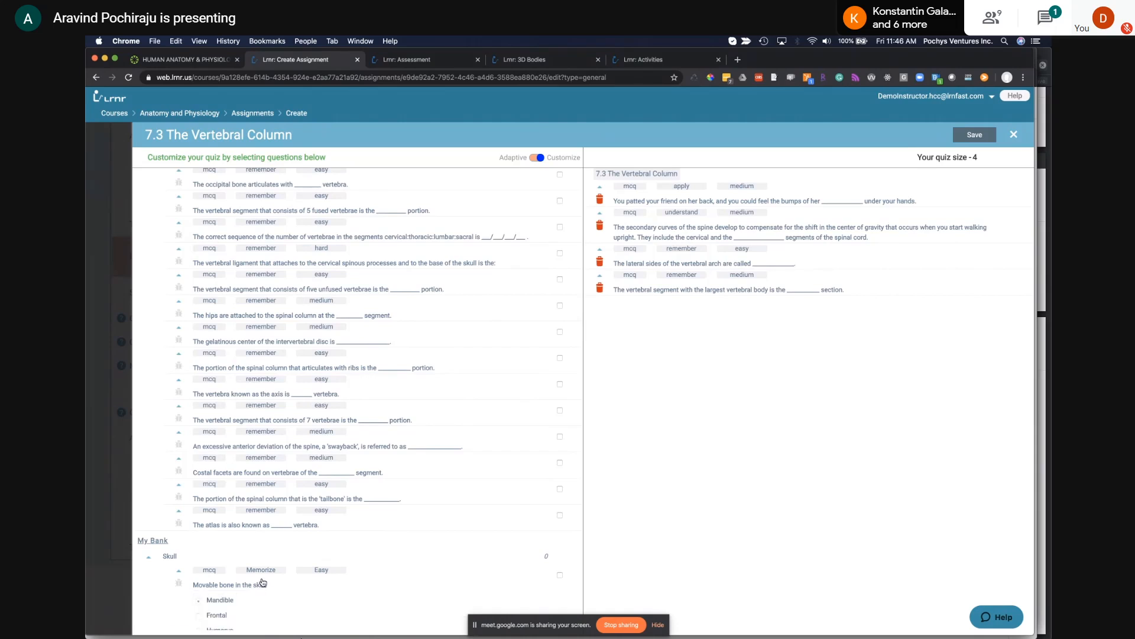
scroll(237, 553, "down", 1)
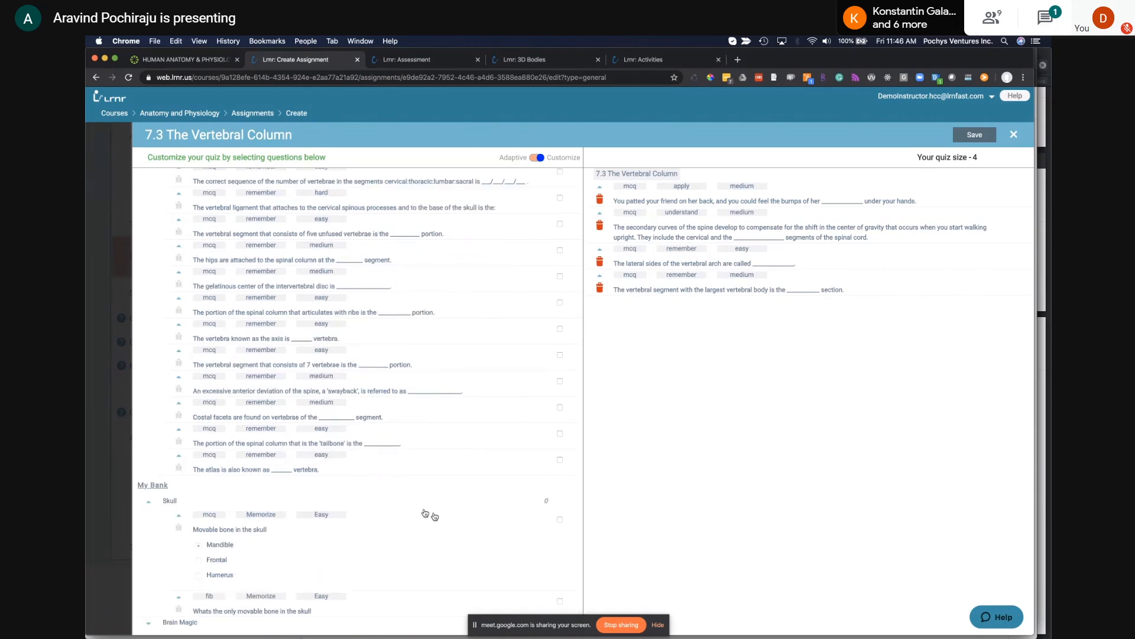
left_click(269, 609)
scroll(290, 592, "down", 2)
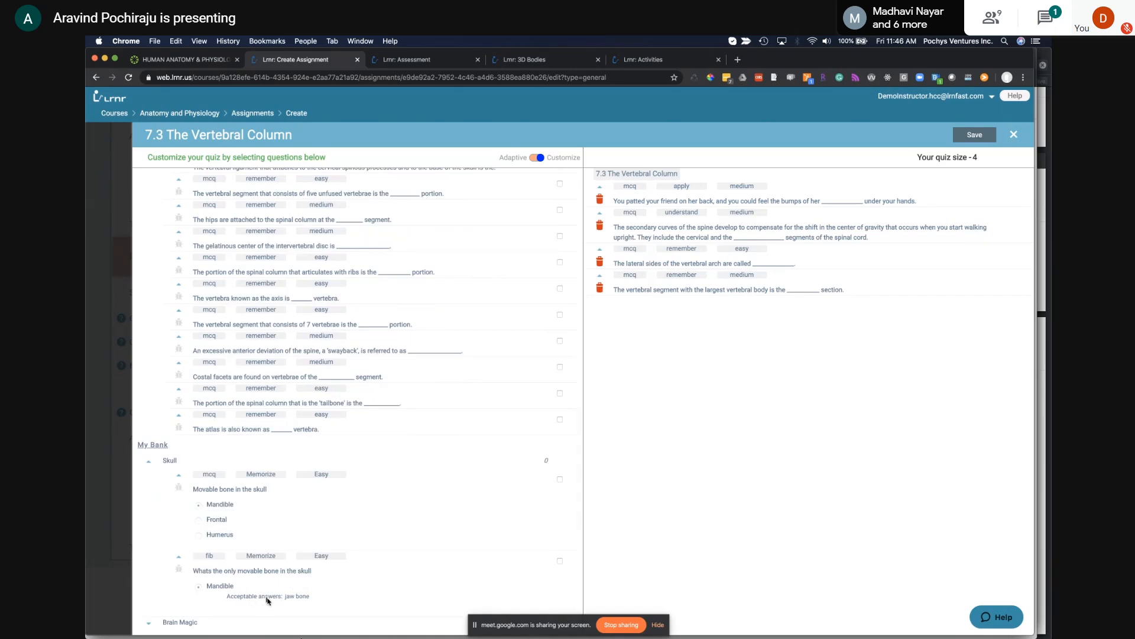
left_click(560, 561)
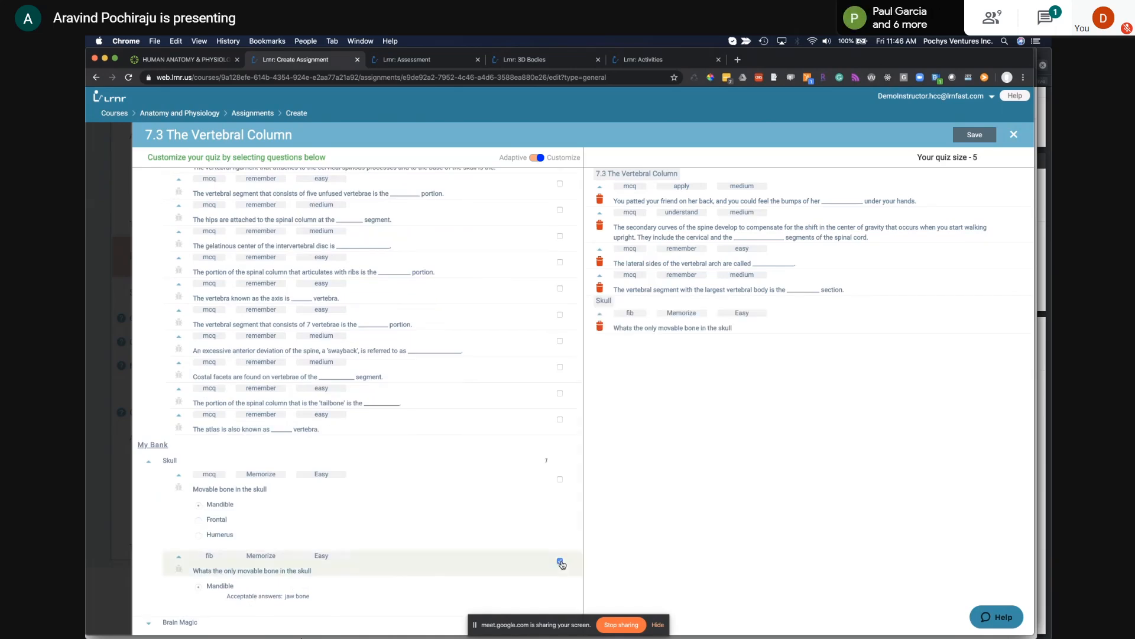
left_click(972, 136)
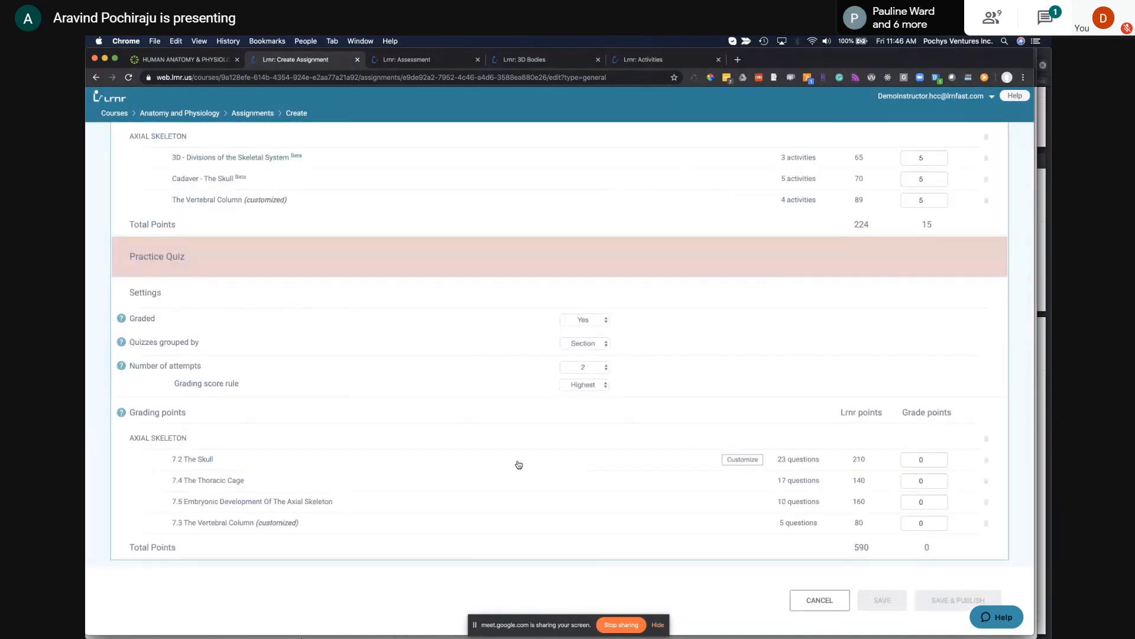
Step: Set the grade points to 10 for each of the four Axial Skeleton practice quizzes
scroll(474, 460, "down", 1)
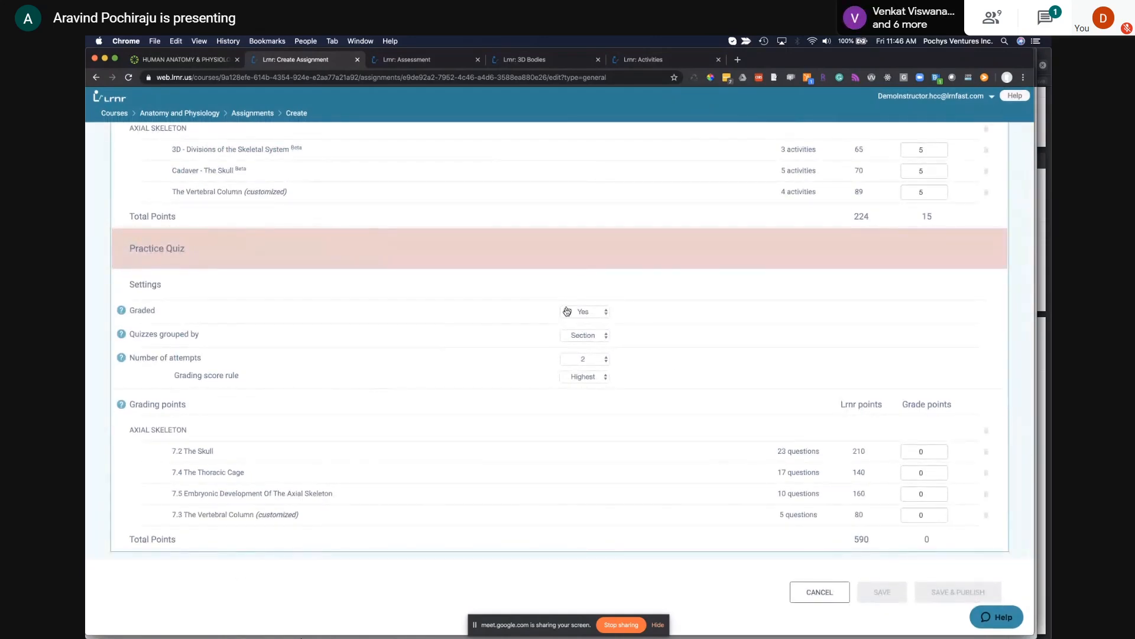
left_click(918, 454)
type("10")
key("Tab")
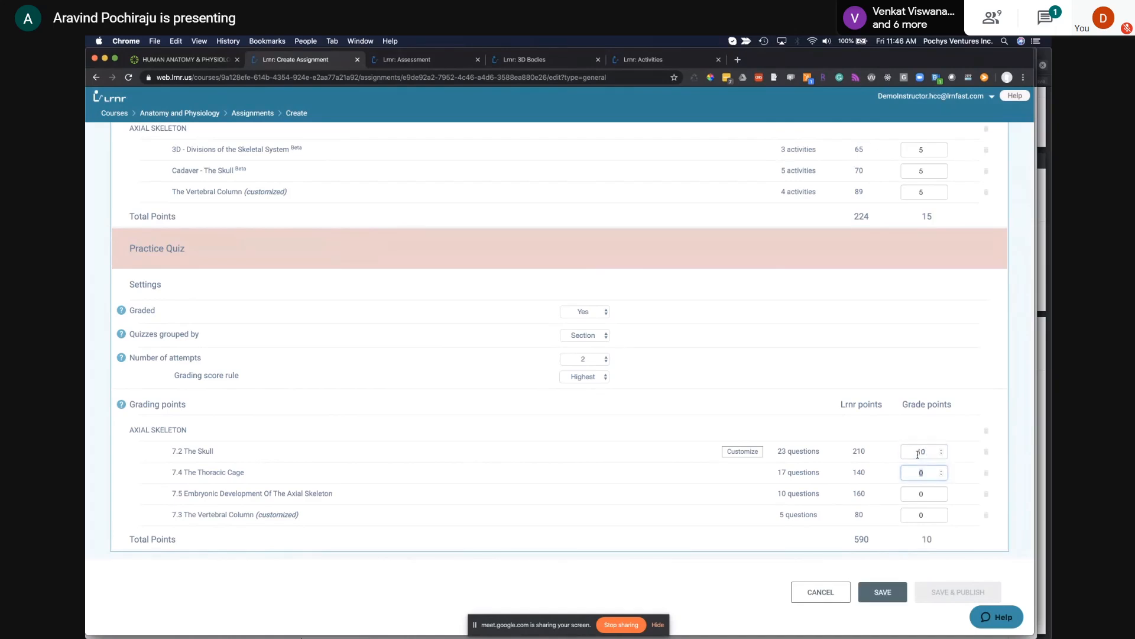
type("10")
key("Tab")
key("Tab")
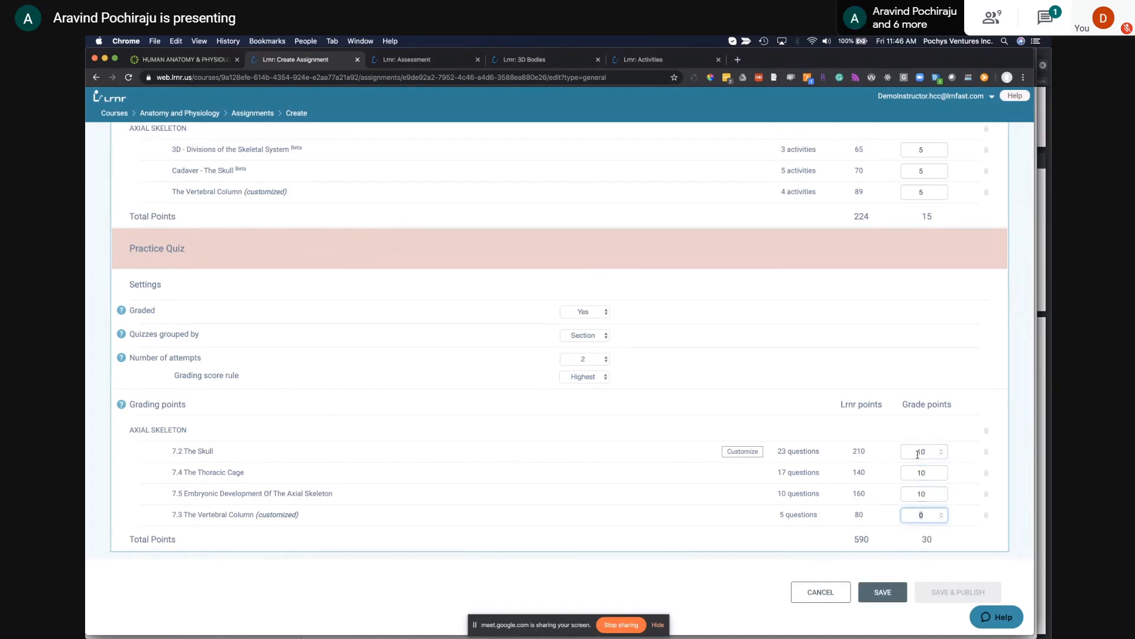
key("Tab")
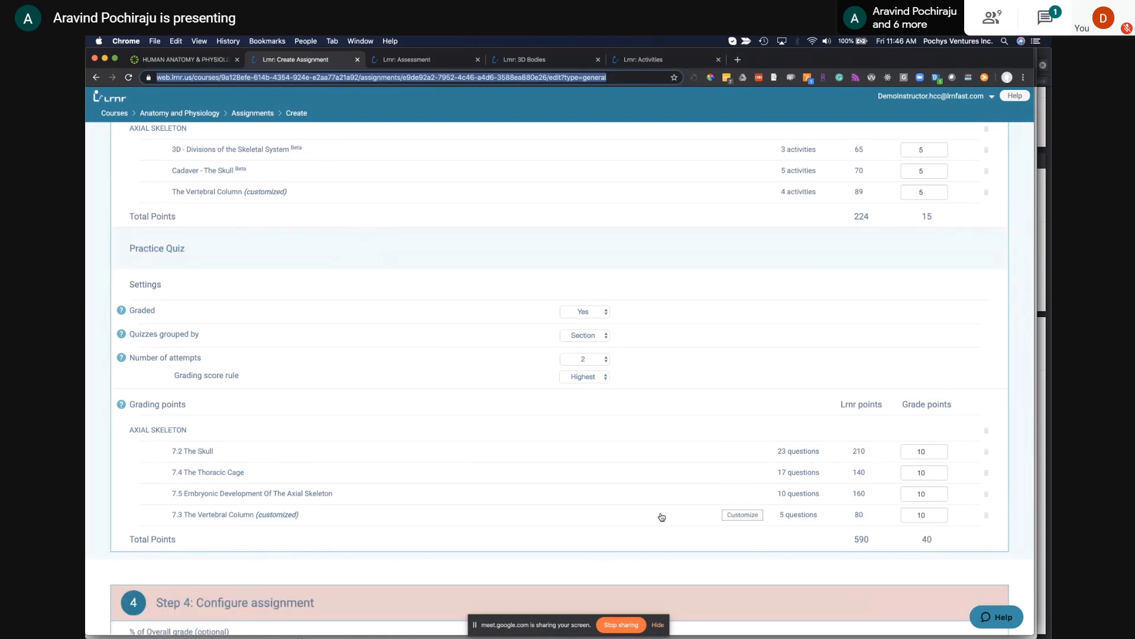
Step: Assign the homework to the class section Demo_Hcc_Spring_2020 in the assignment configuration
scroll(662, 517, "down", 3)
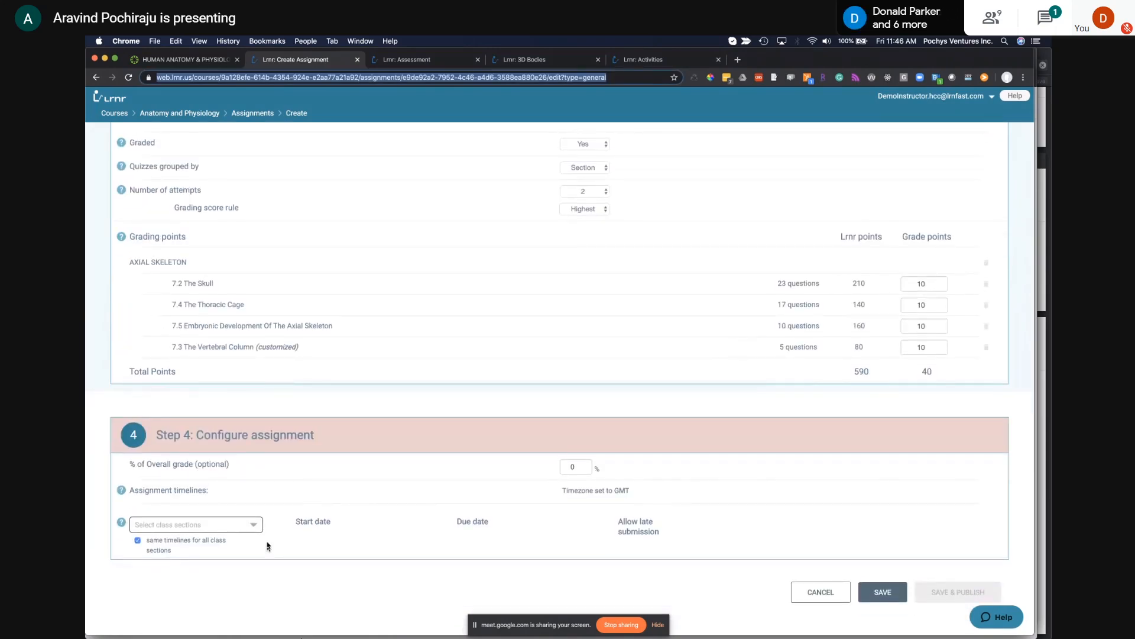
left_click(253, 525)
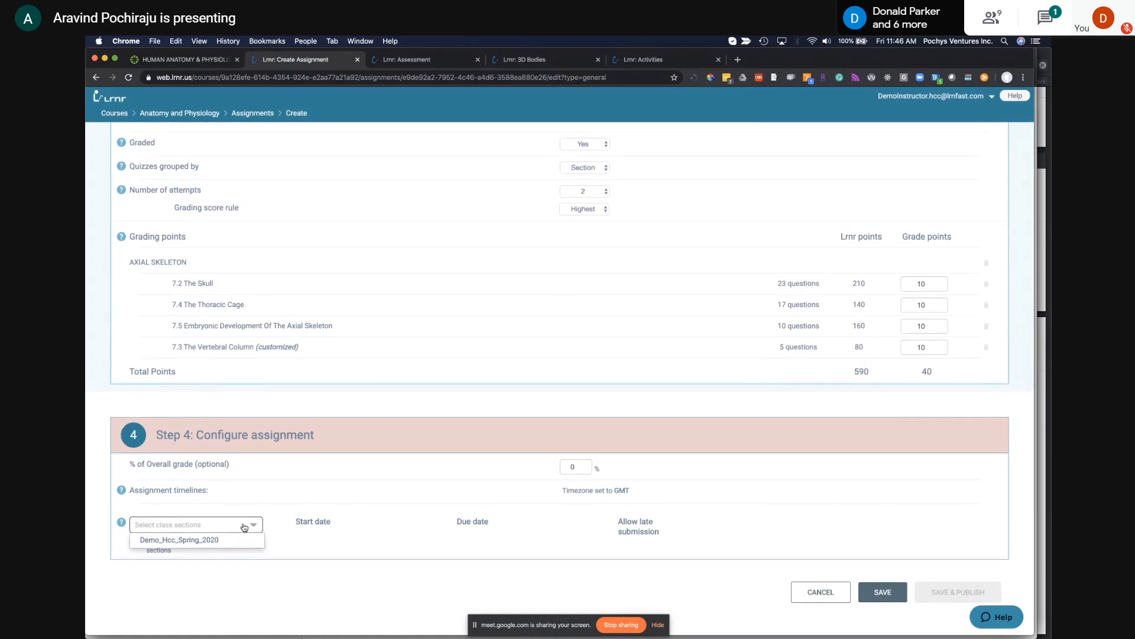
left_click(205, 541)
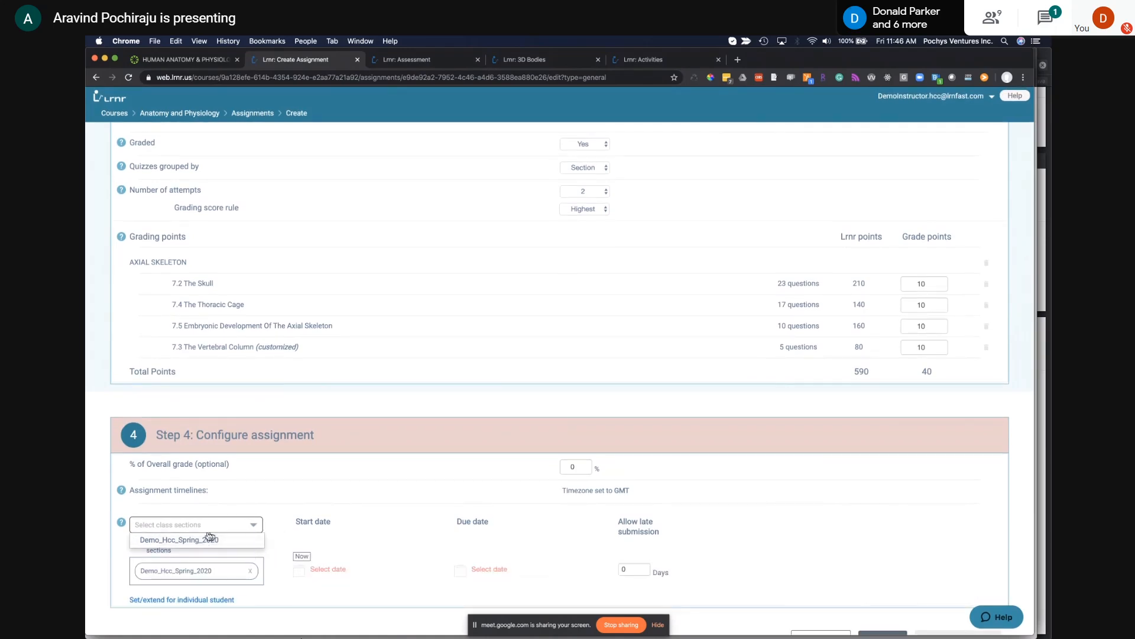
left_click(281, 602)
scroll(280, 589, "down", 2)
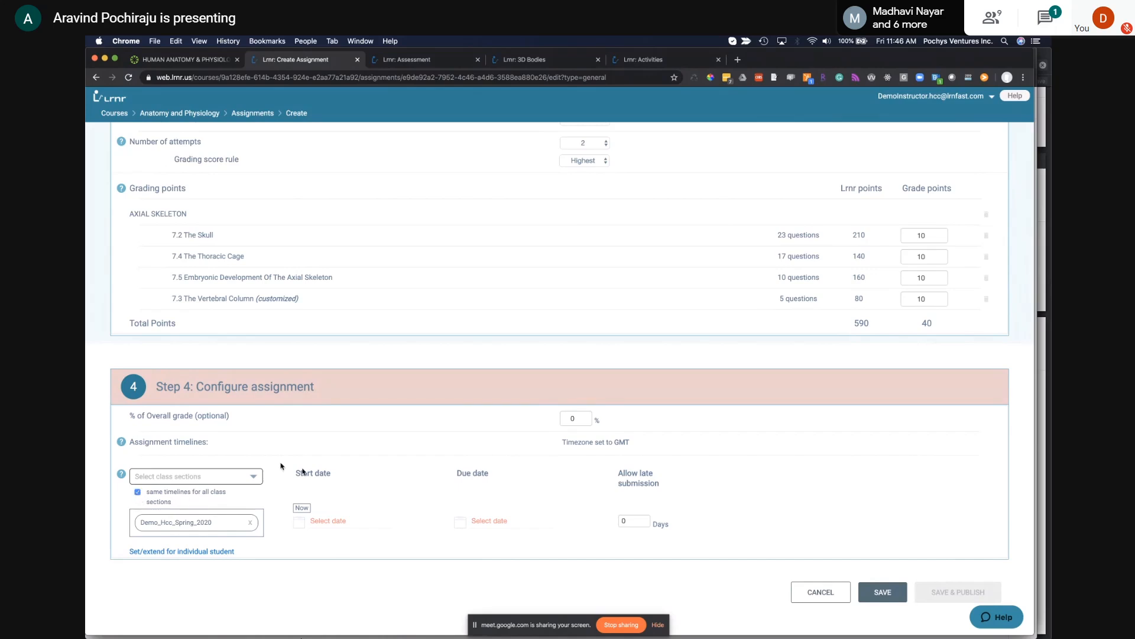
left_click(323, 525)
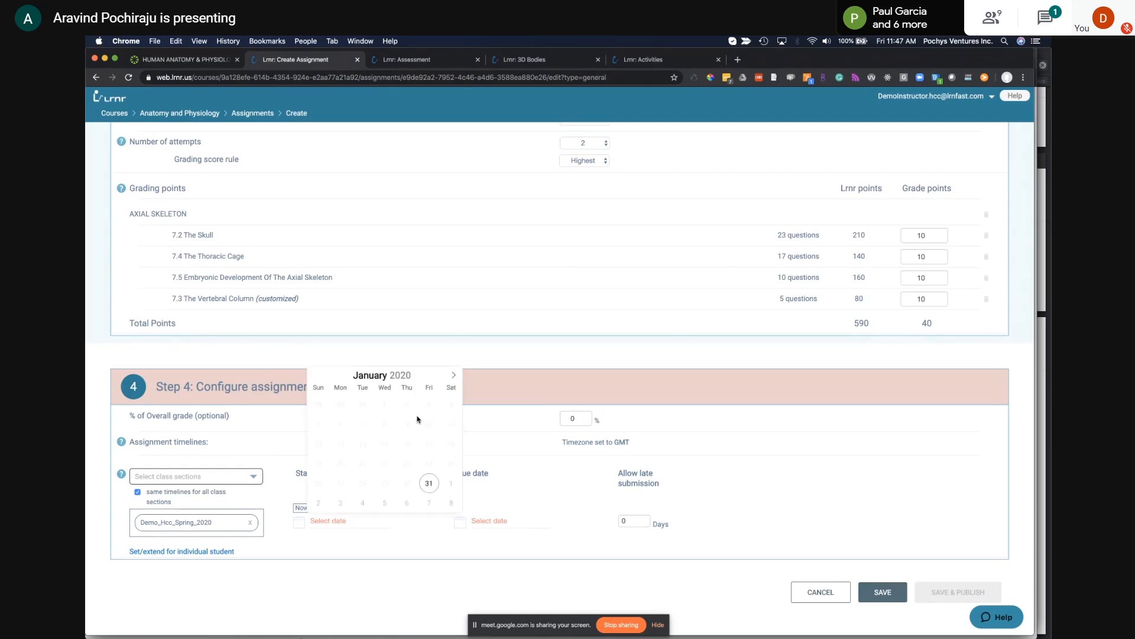
left_click(453, 374)
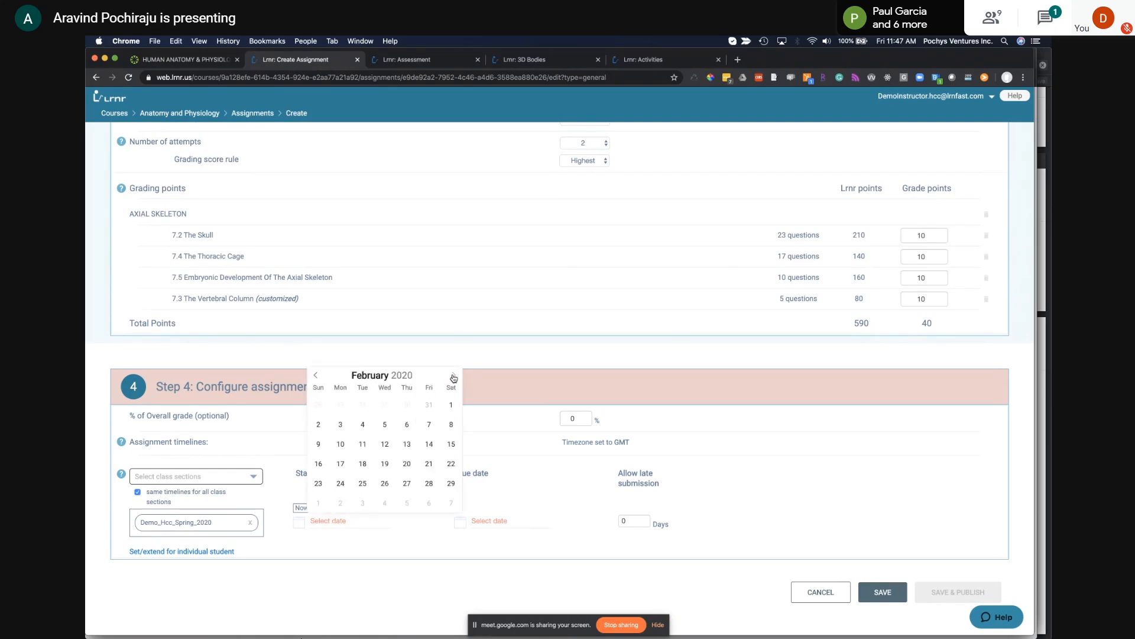
left_click(362, 424)
left_click(367, 545)
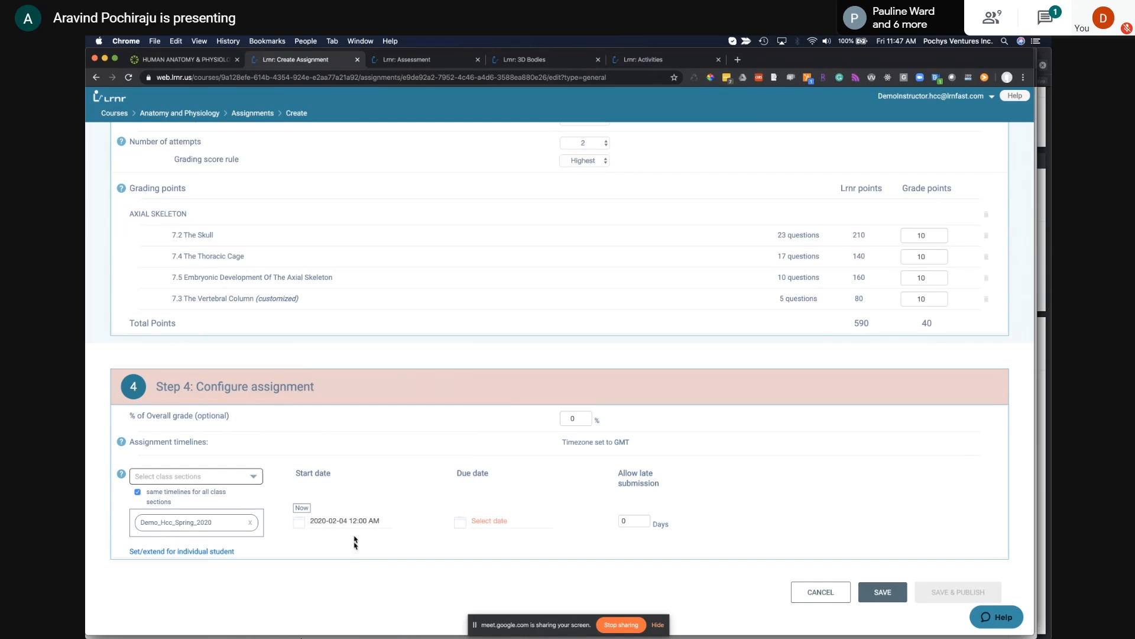
left_click(487, 523)
left_click(615, 376)
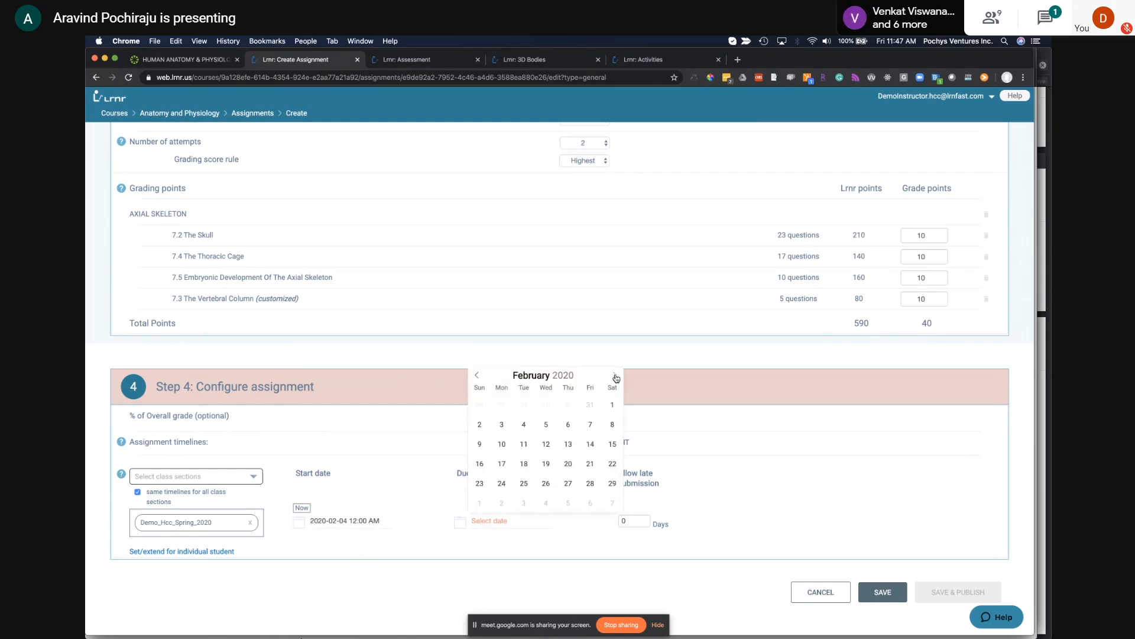
left_click(590, 464)
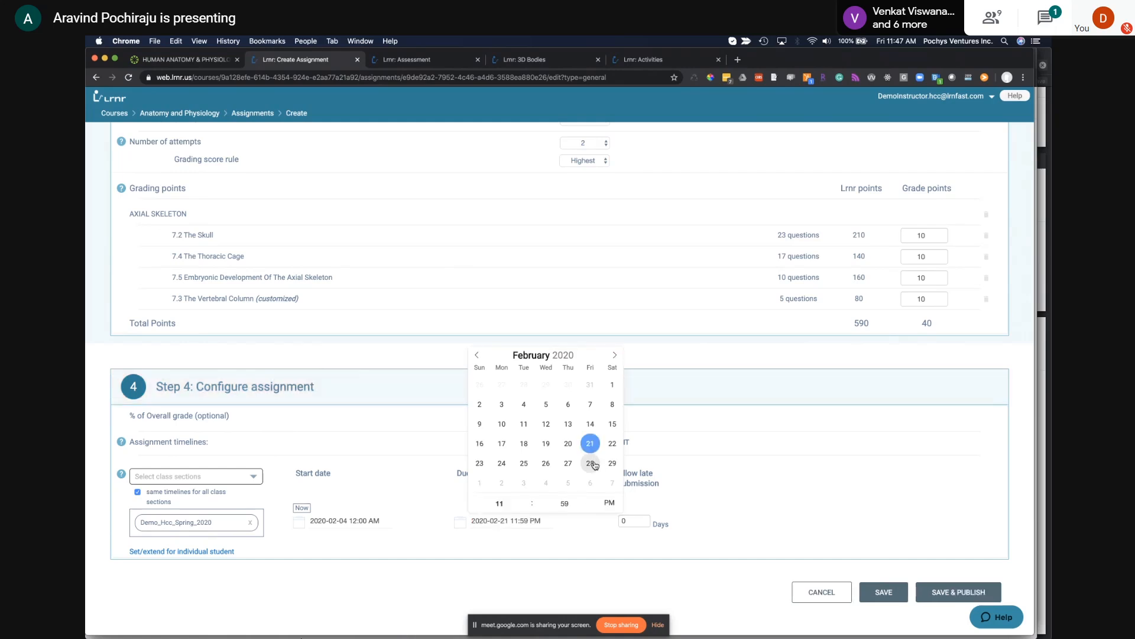
left_click(589, 551)
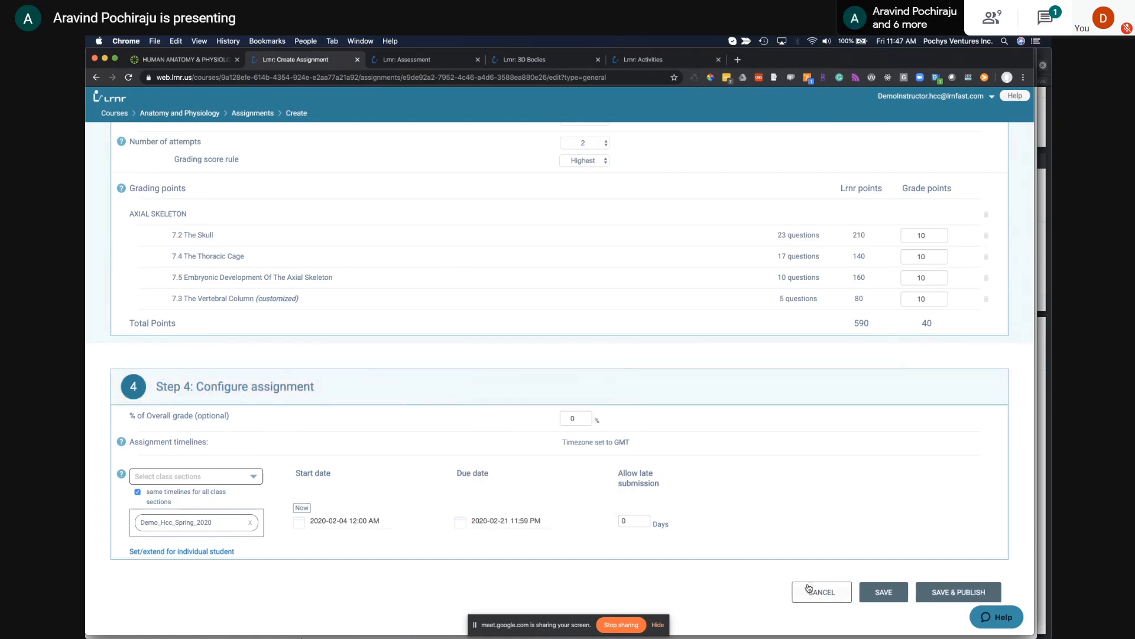
left_click(882, 592)
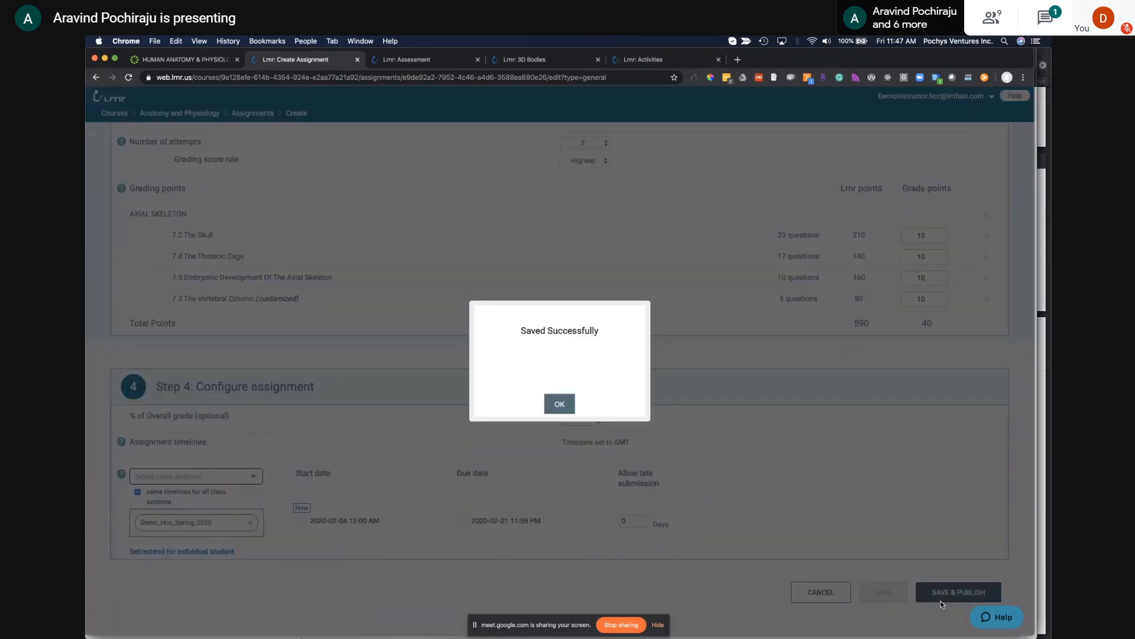
left_click(560, 404)
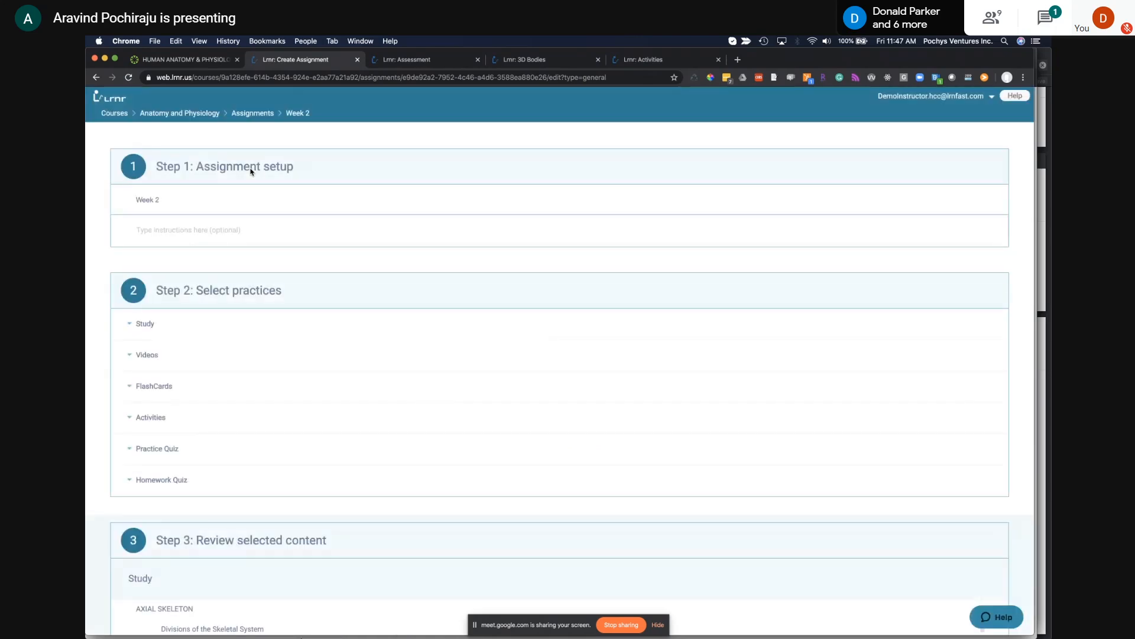
Step: Go to the Anatomy and Physiology course's assignments list and examine the options available for the Week 2 draft
mouse_move(190, 114)
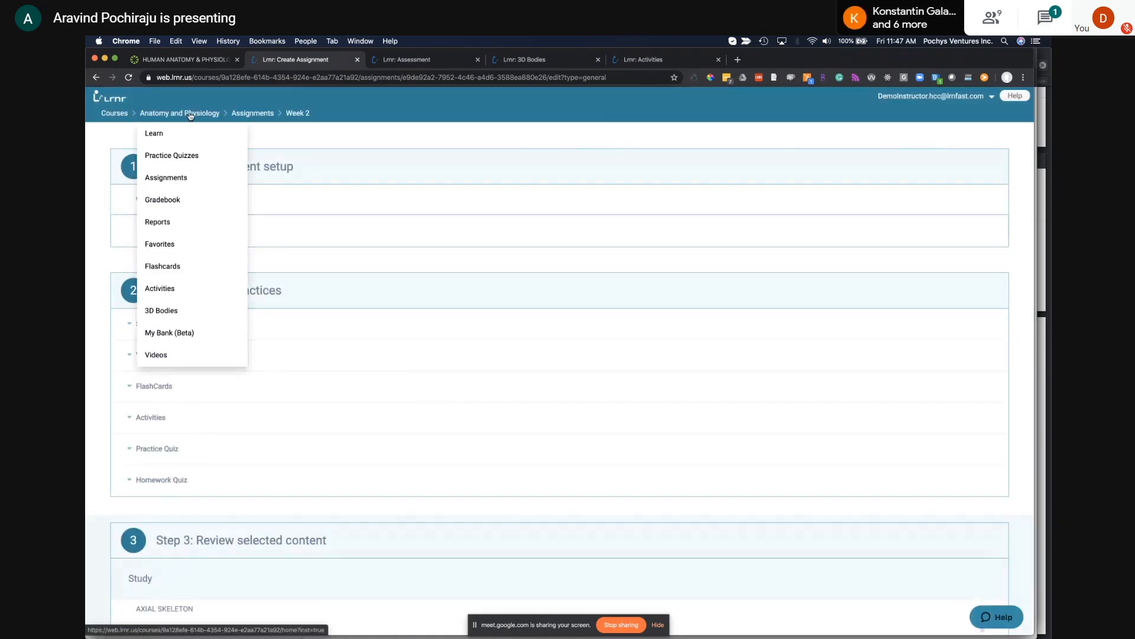
left_click(191, 114)
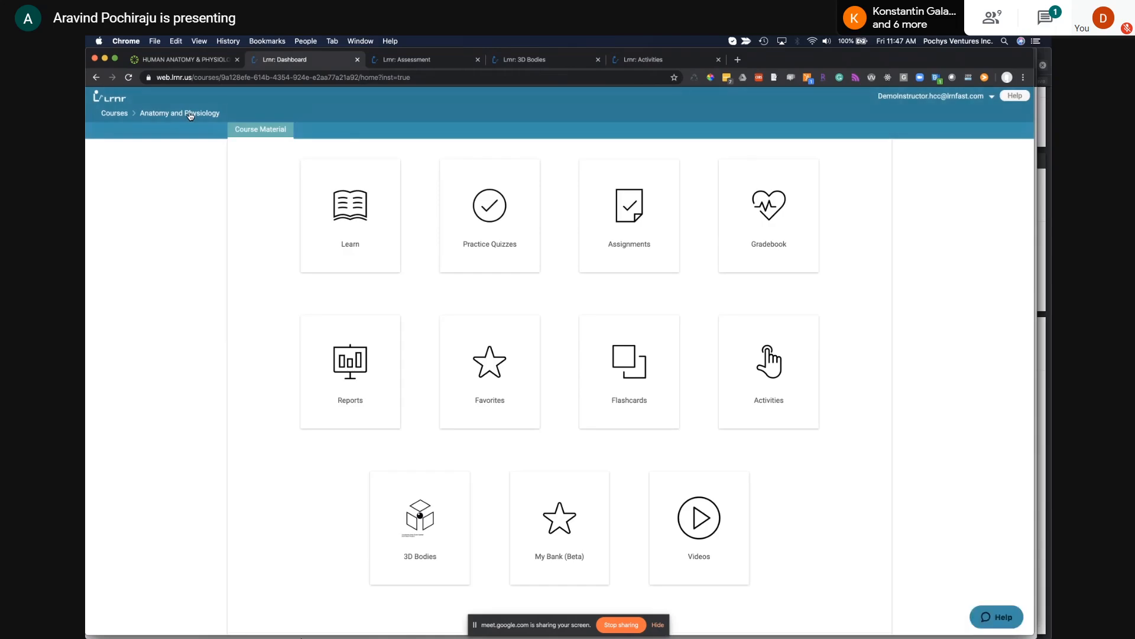
left_click(593, 229)
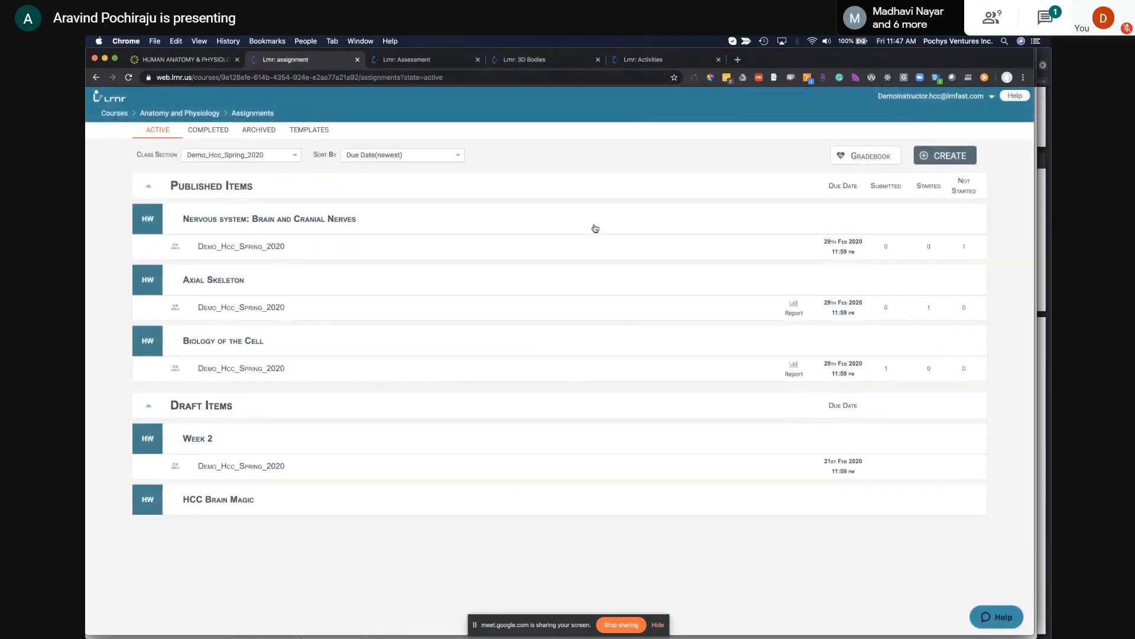
mouse_move(233, 451)
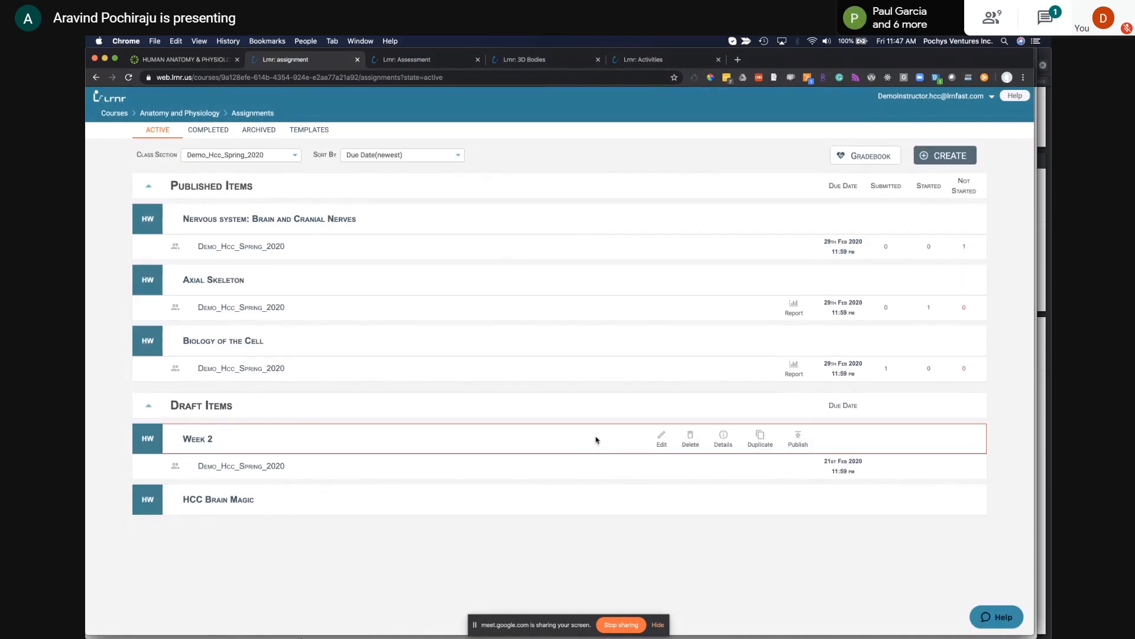
mouse_move(598, 436)
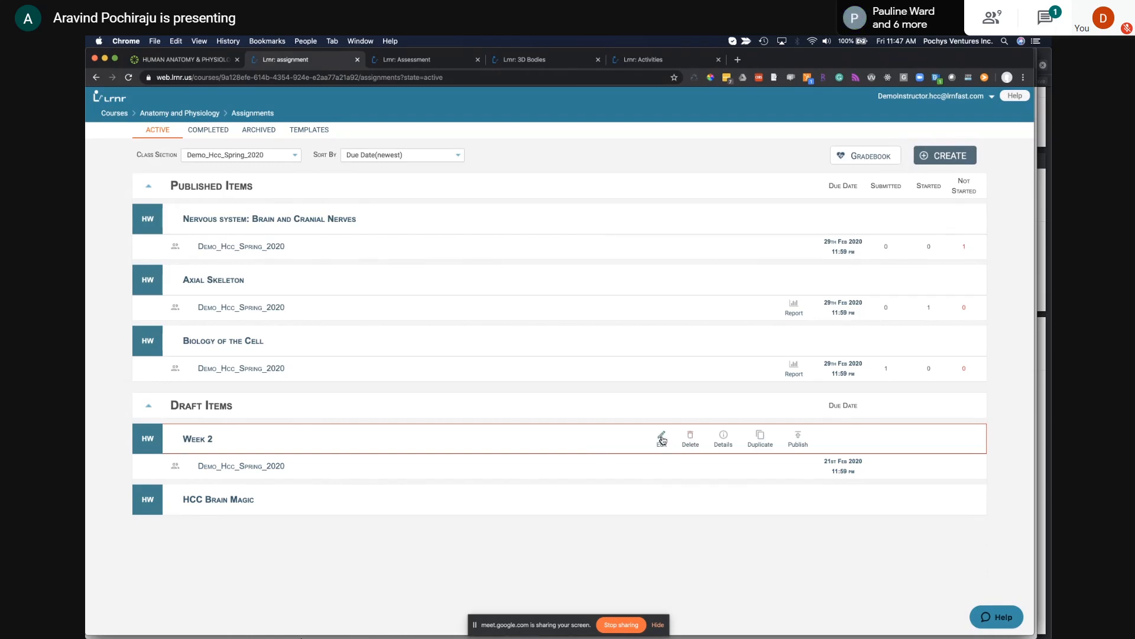
Step: Publish the Week 2 draft homework to the Demo_Hcc_Spring_2020 class section and refresh the assignments list
left_click(799, 439)
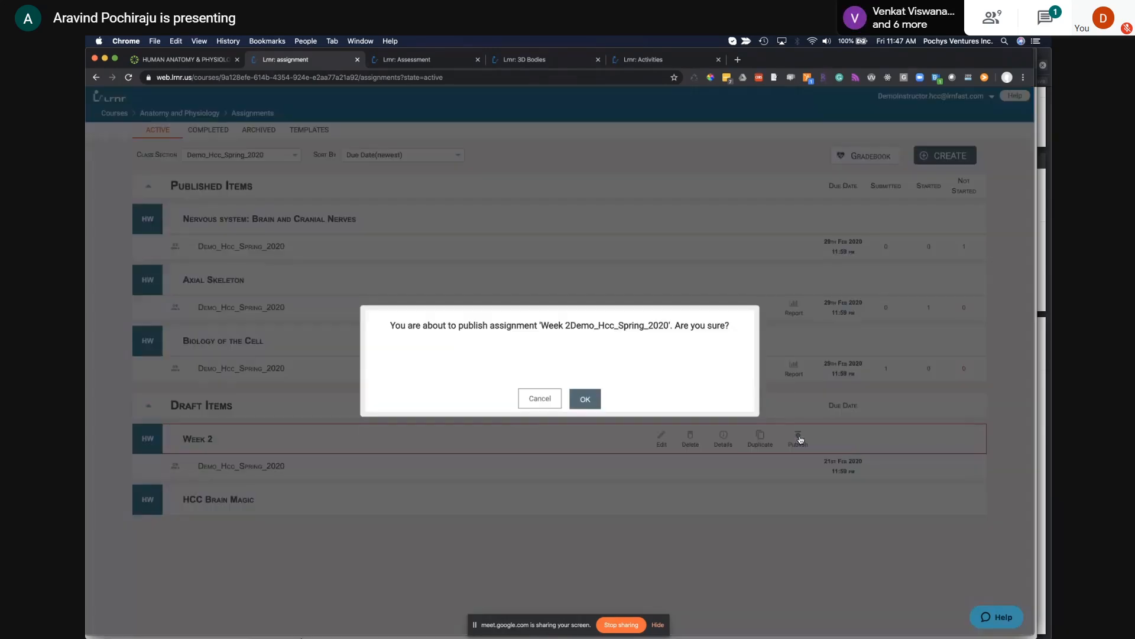
key("super+r")
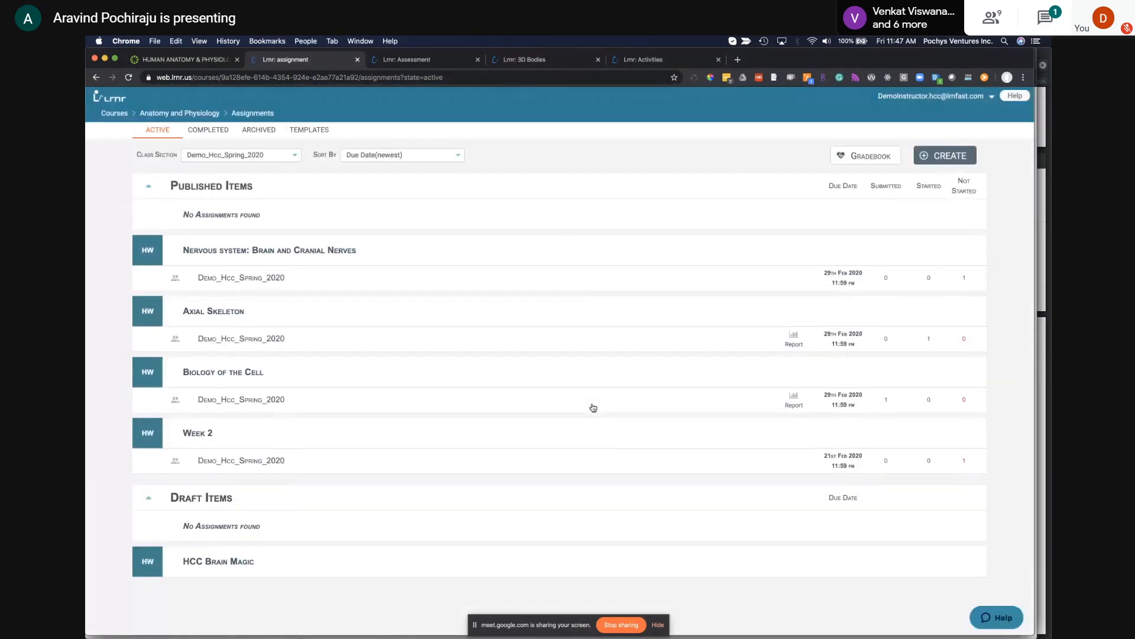
Step: Create a template from the published Week 2 homework and share it with all instructors in the course, including its MyBank content
mouse_move(722, 226)
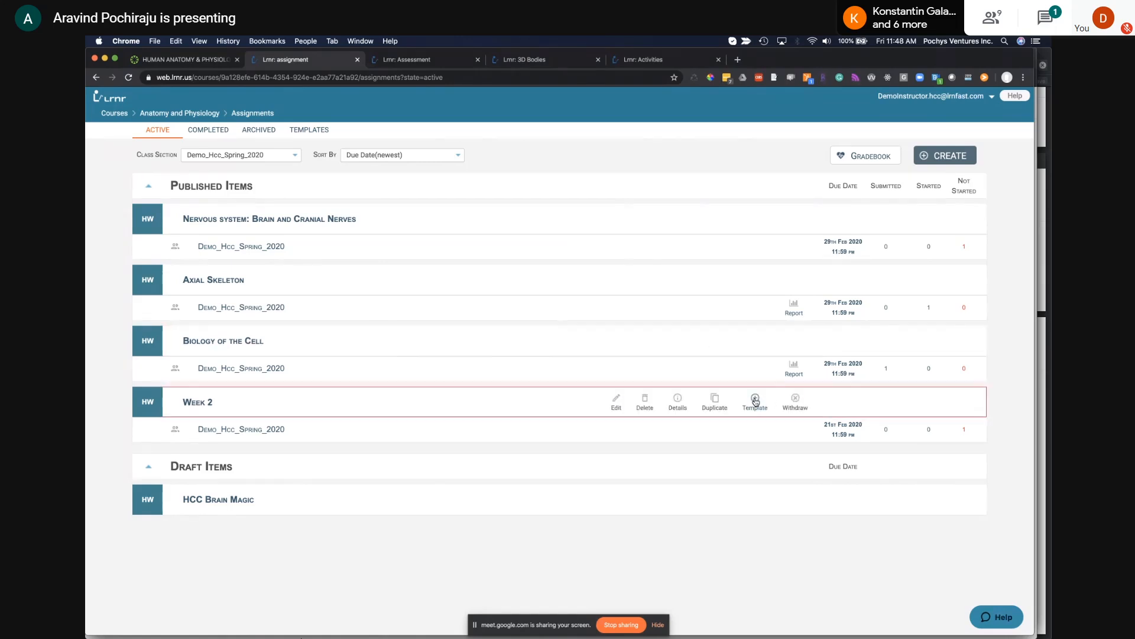
left_click(756, 401)
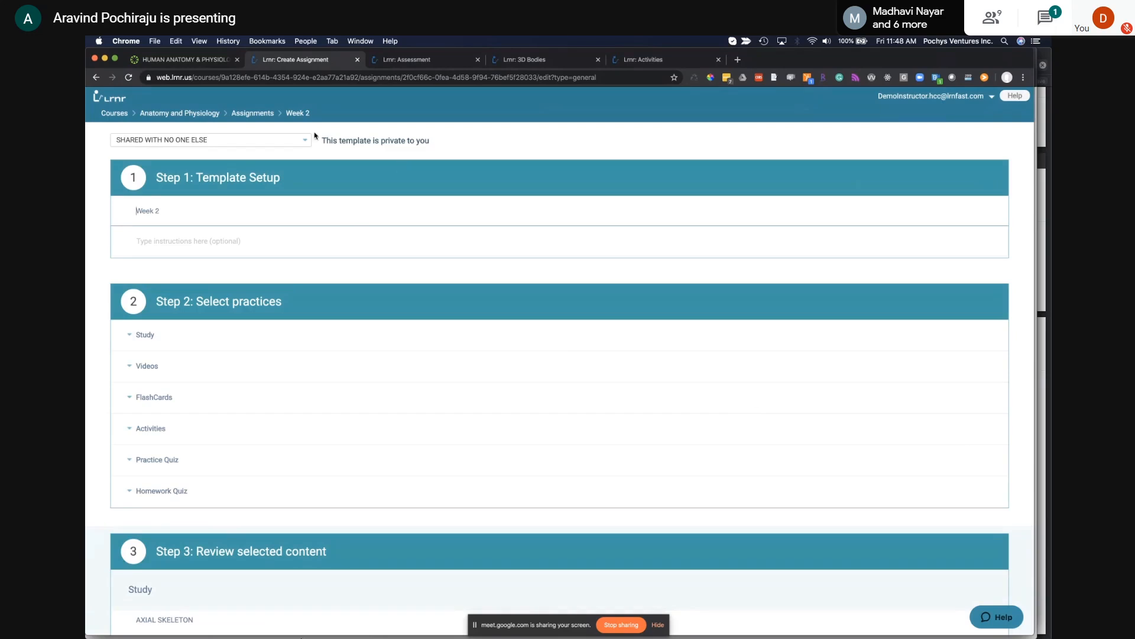
left_click(307, 141)
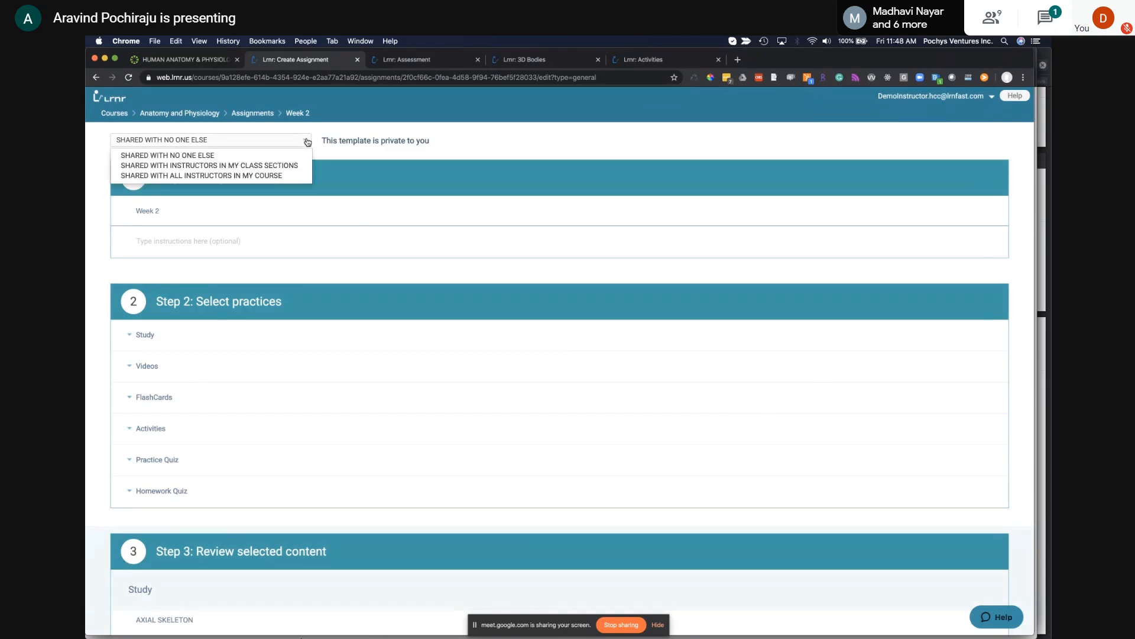
left_click(214, 176)
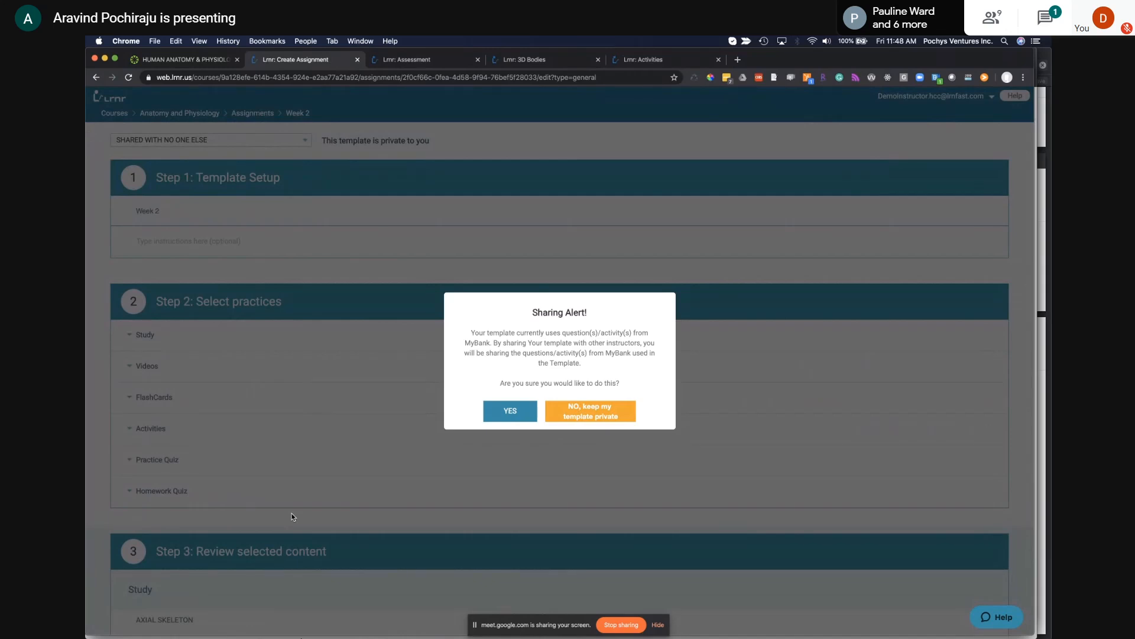
left_click(512, 412)
scroll(390, 456, "down", 4)
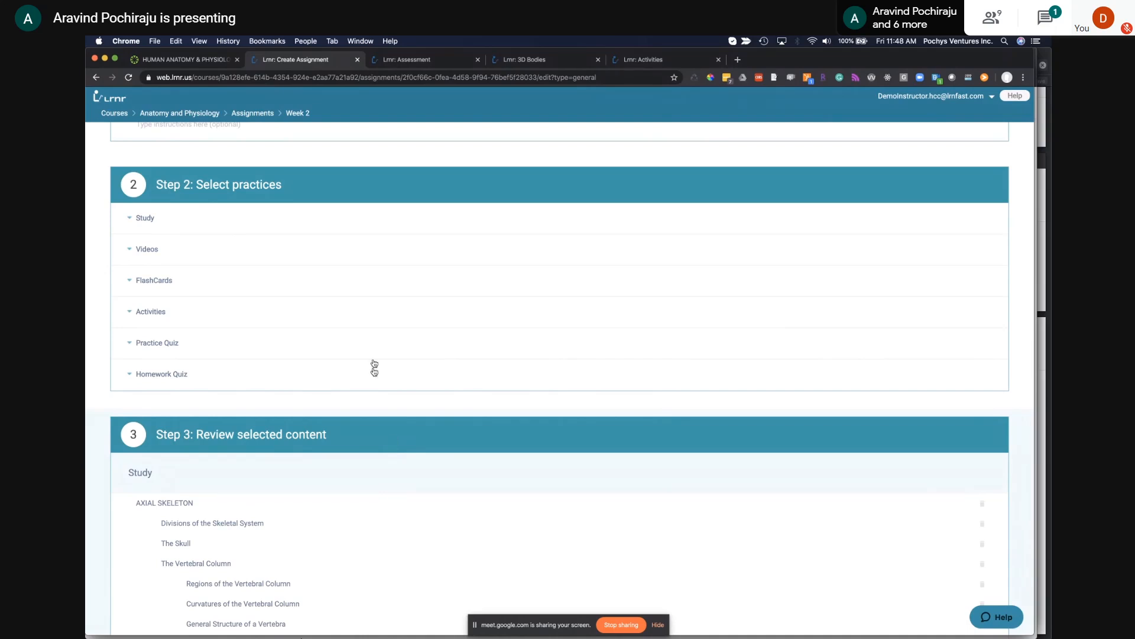
scroll(393, 450, "up", 4)
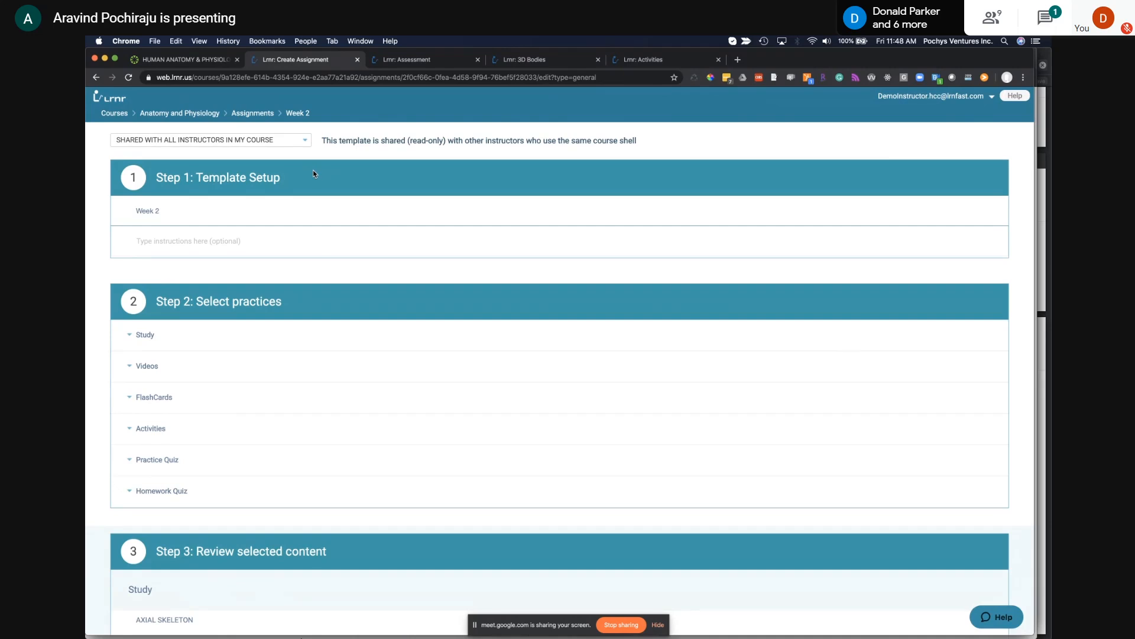
Step: Return to the course's assignments and show the list of templates owned by the instructor
left_click(253, 114)
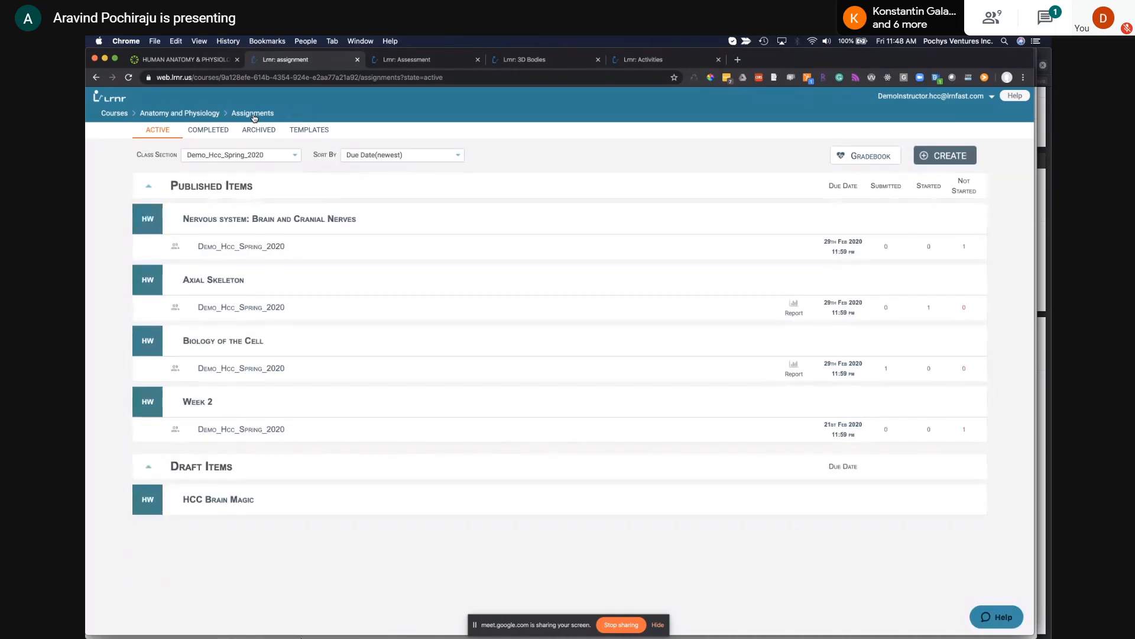
left_click(308, 131)
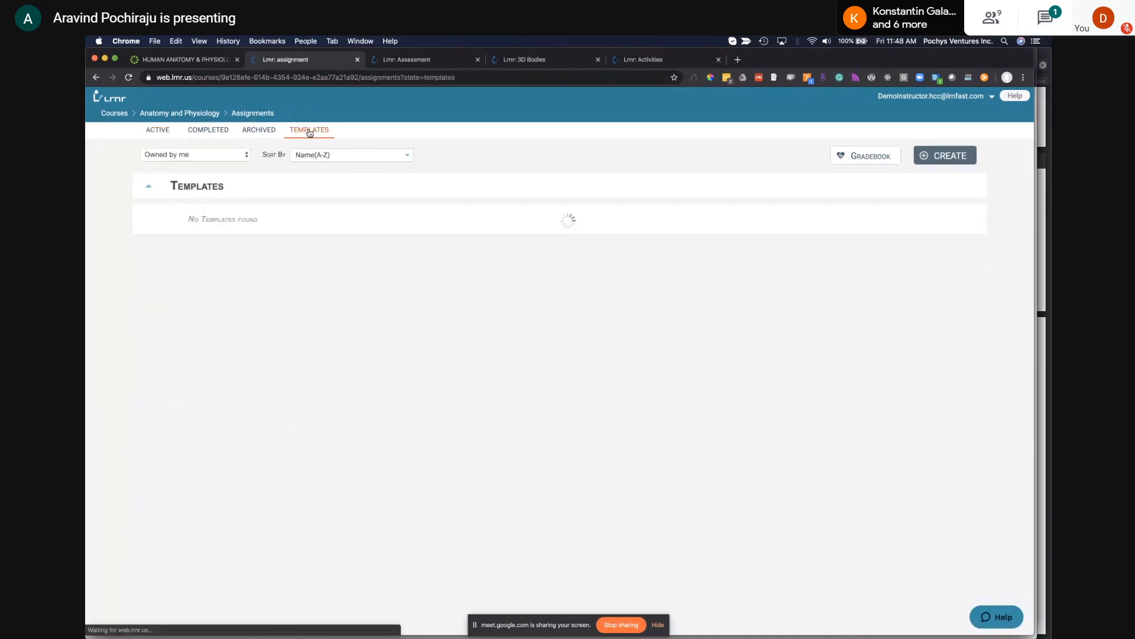